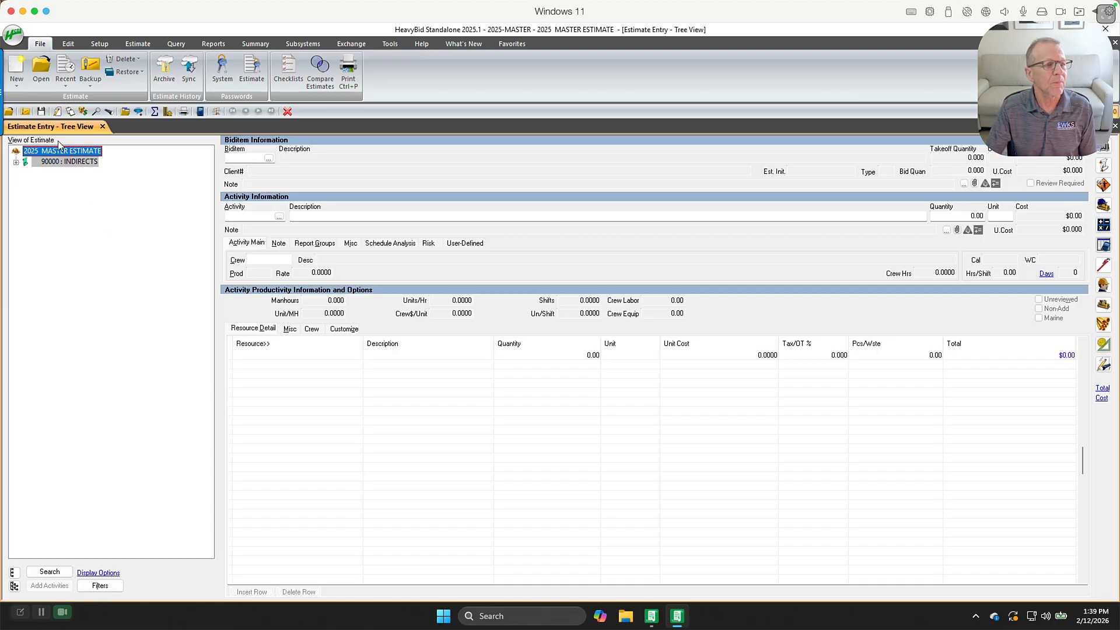
# Copy the current estimate into a new estimate with the code 2026-MASTER
pyautogui.click(17, 77)
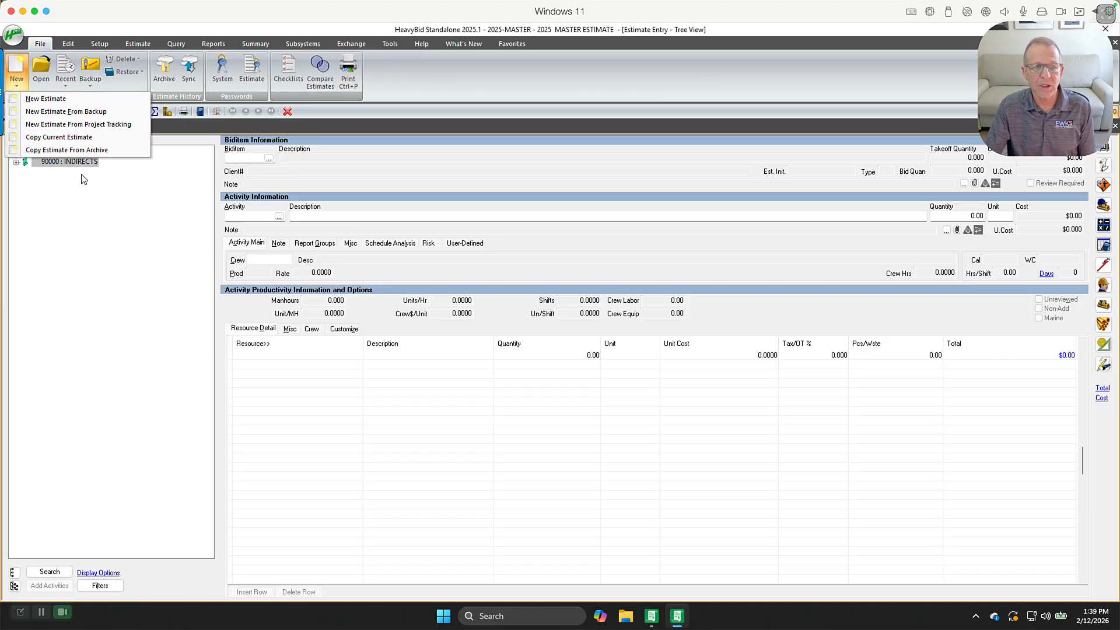
pyautogui.click(81, 142)
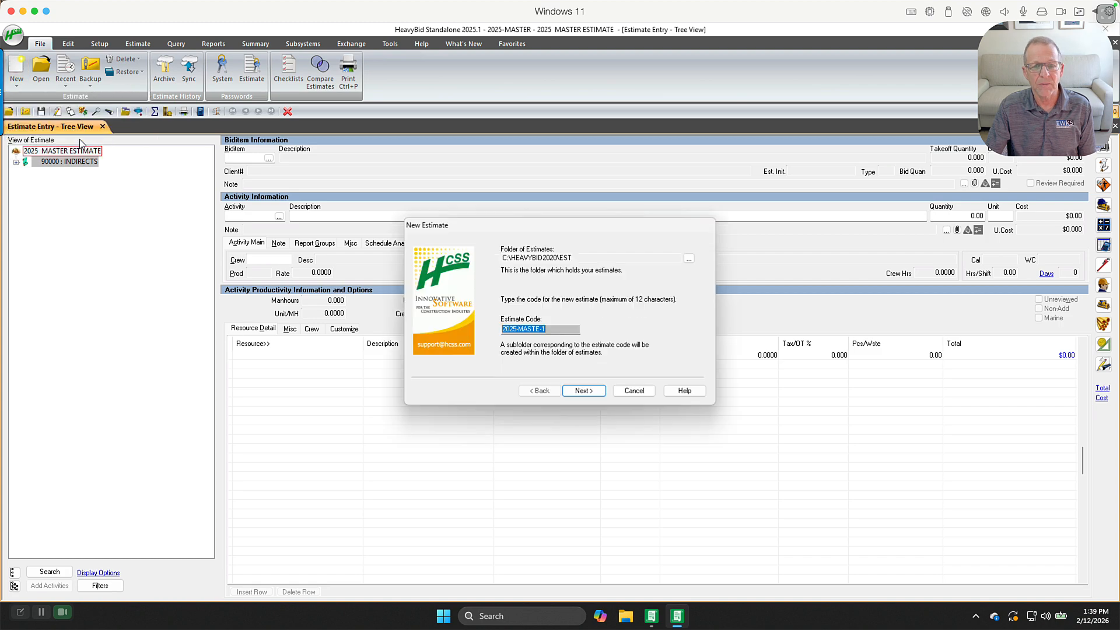
pyautogui.click(550, 329)
pyautogui.press('BackSpace')
pyautogui.press('BackSpace')
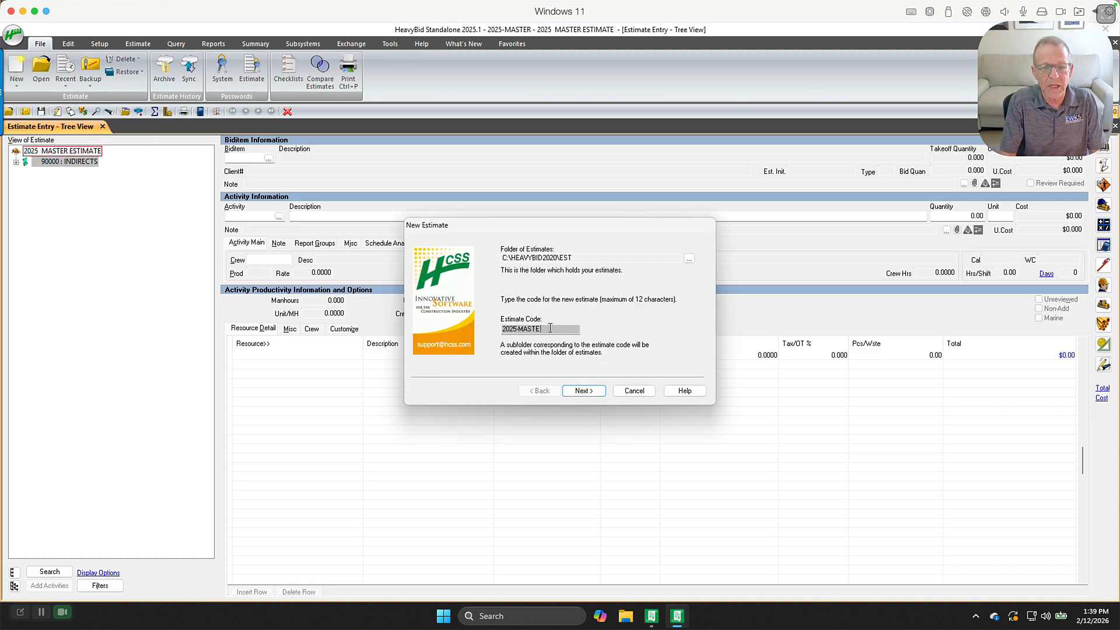
pyautogui.write('R')
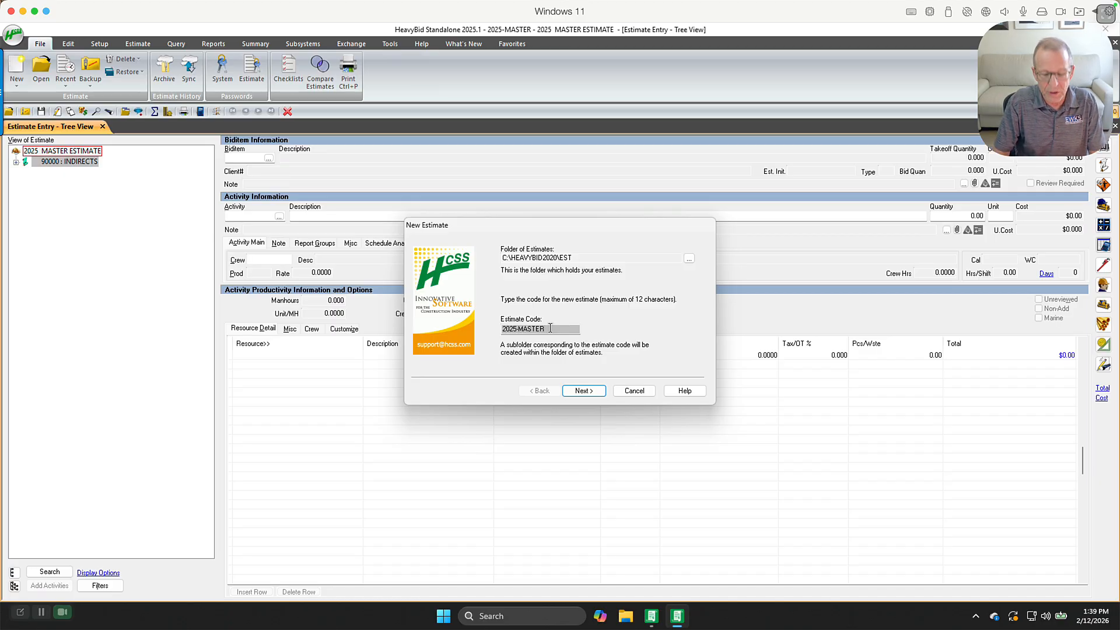
pyautogui.press('BackSpace')
pyautogui.write('6')
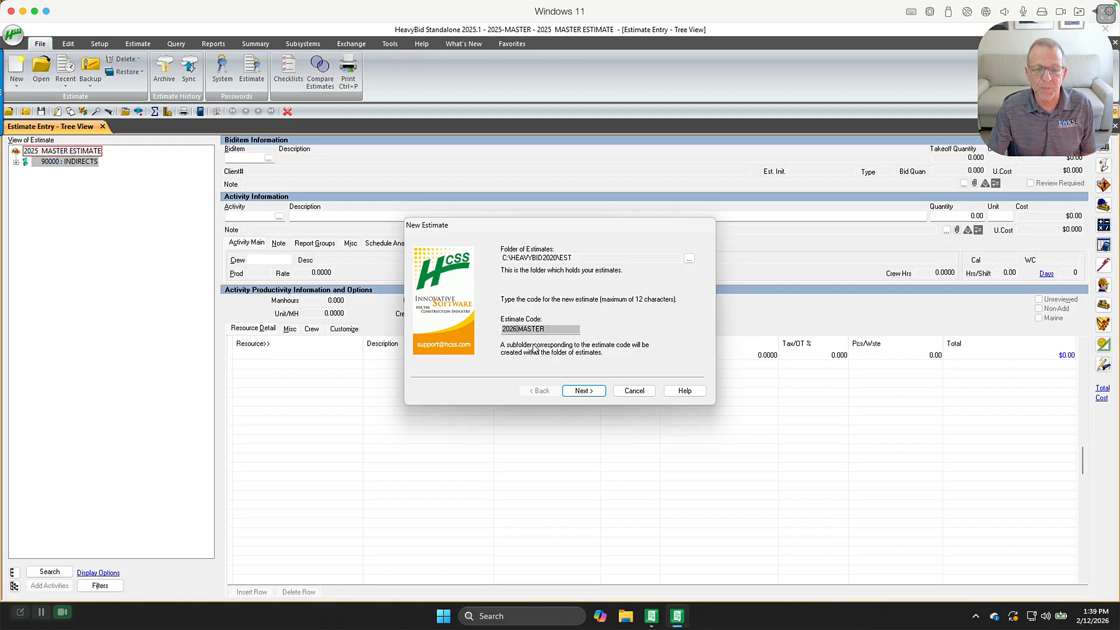
pyautogui.click(582, 391)
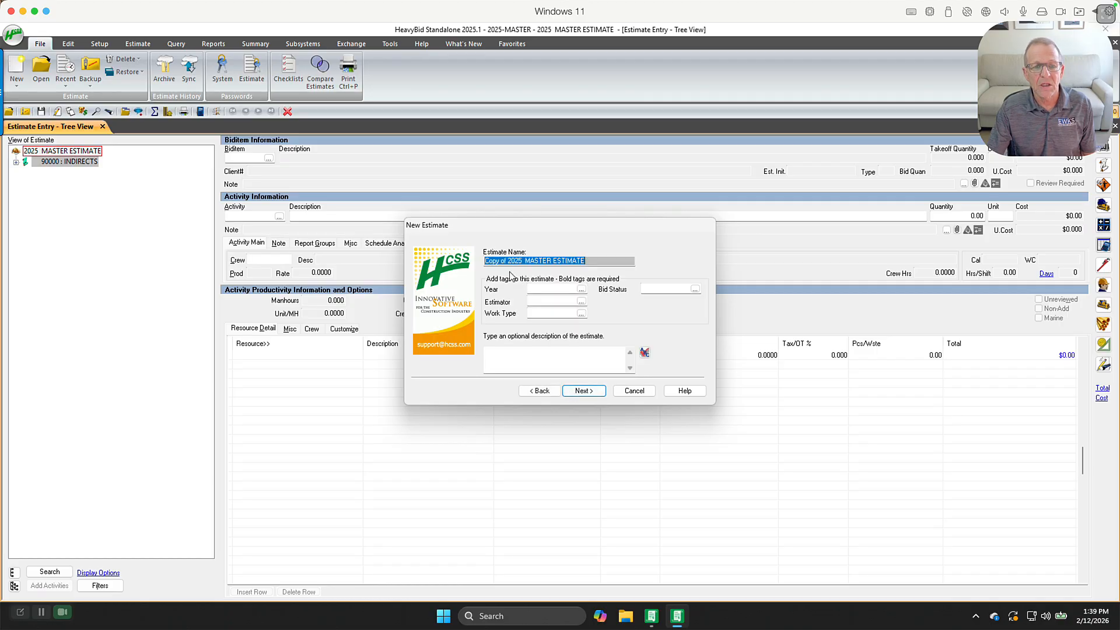
# Name the new estimate 2026 MASTER ESTIMATE
pyautogui.moveTo(524, 262); pyautogui.dragTo(469, 257)
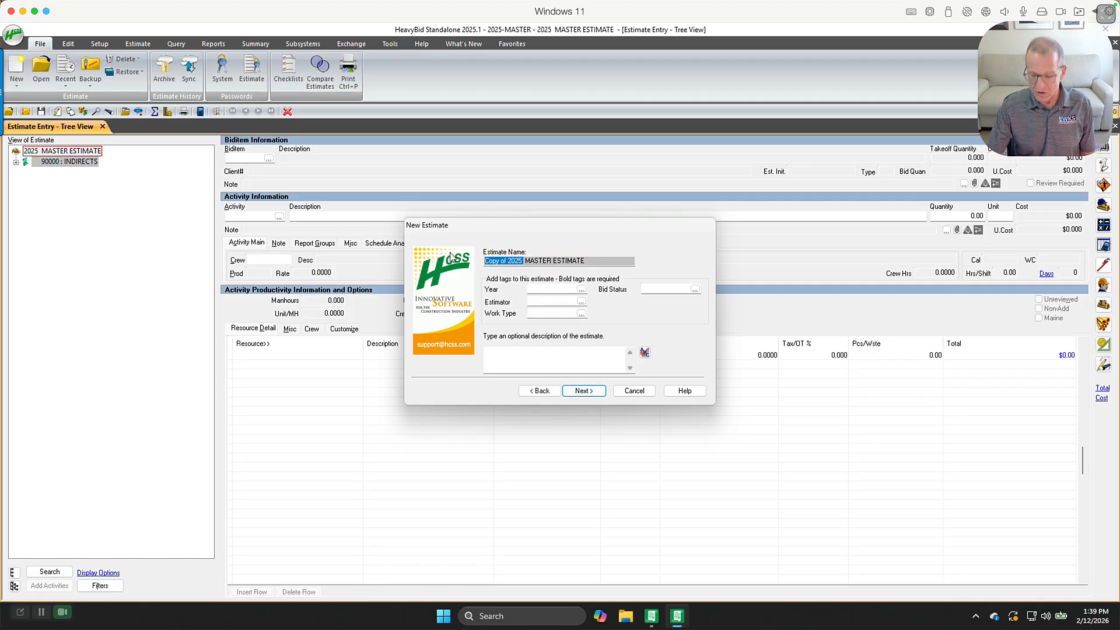
pyautogui.write('2026')
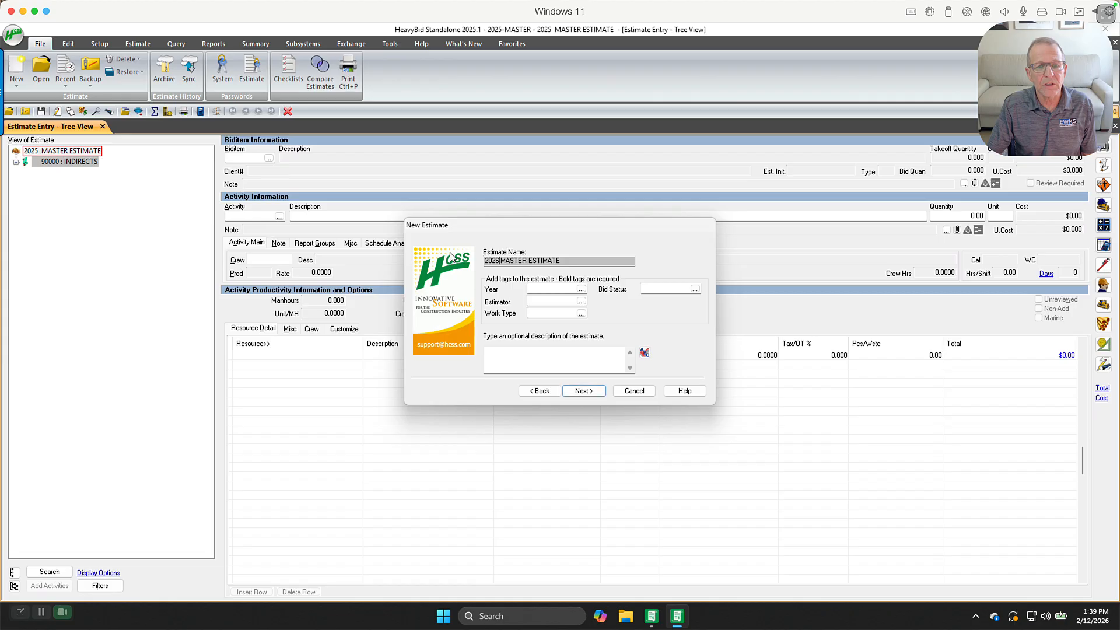
pyautogui.click(500, 358)
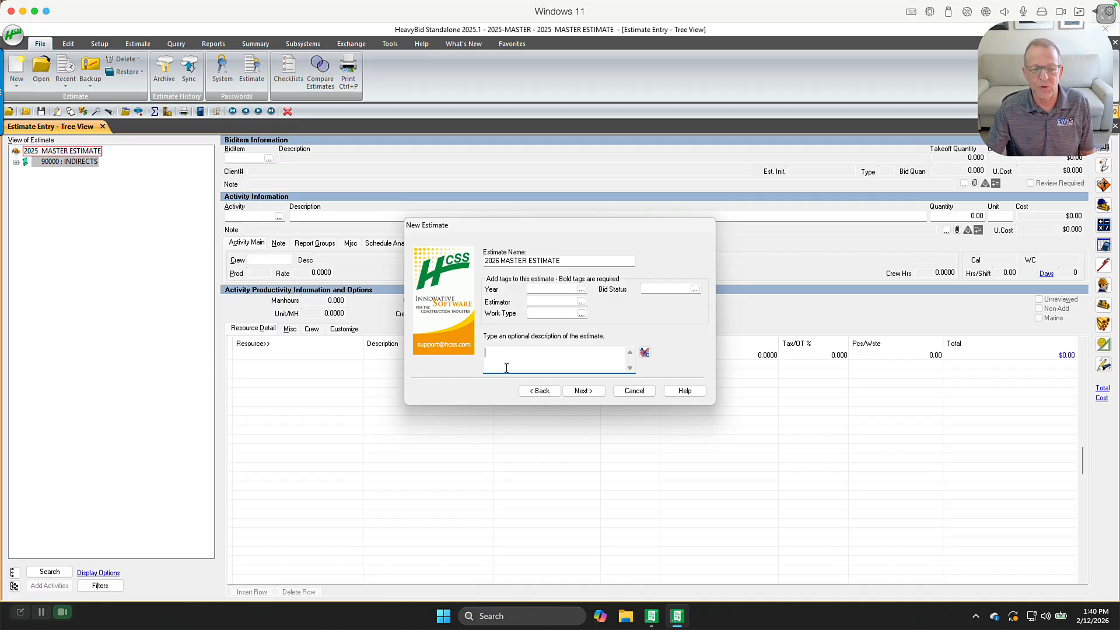
# Set the new estimate to display with Master Estimates and finish creating it
pyautogui.click(589, 392)
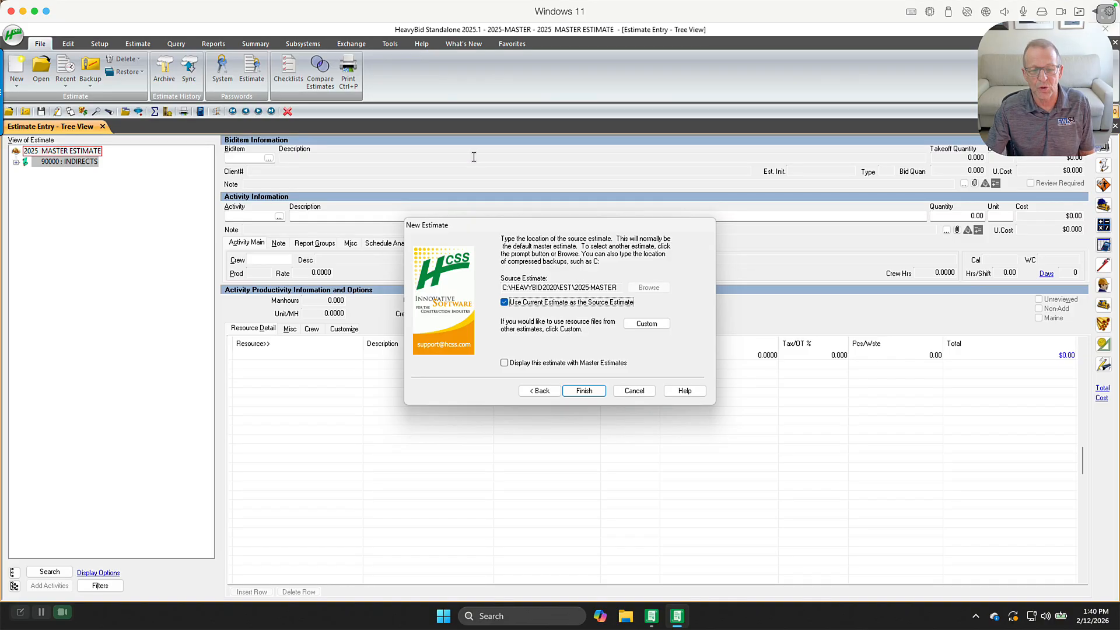
pyautogui.click(504, 364)
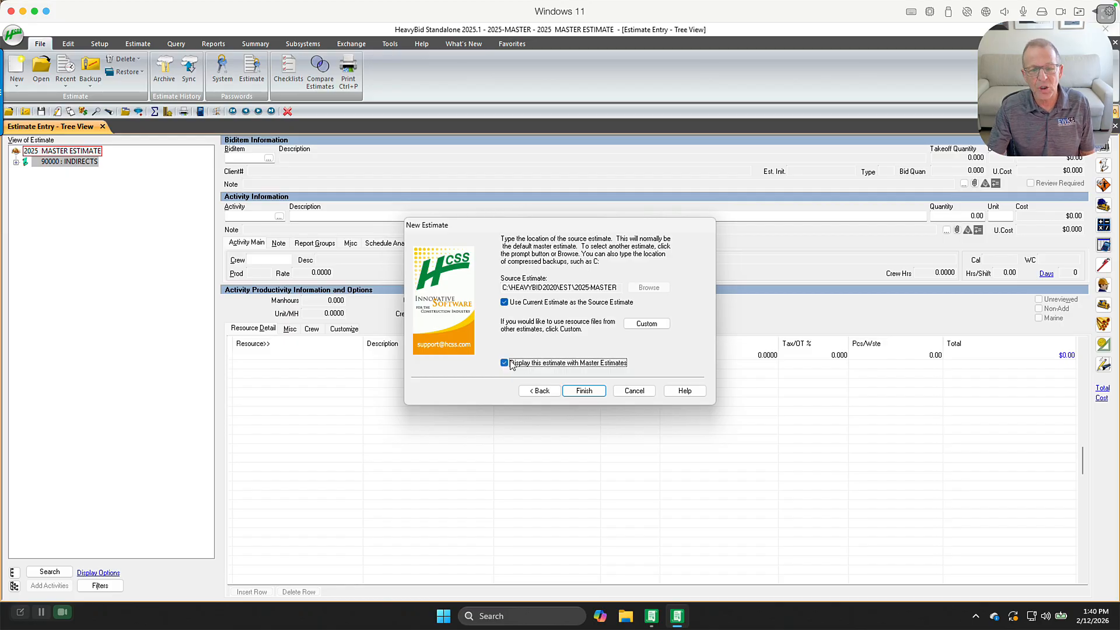
pyautogui.click(581, 392)
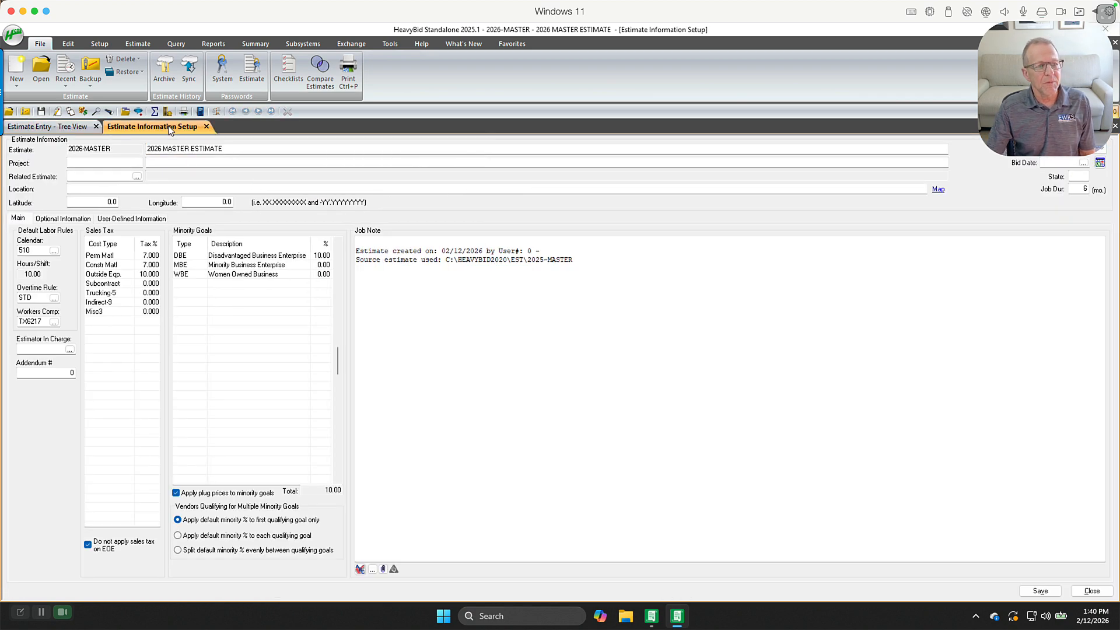
# Add the line "2026 Master Estimate Updates" below the existing text in the job note
pyautogui.click(170, 128)
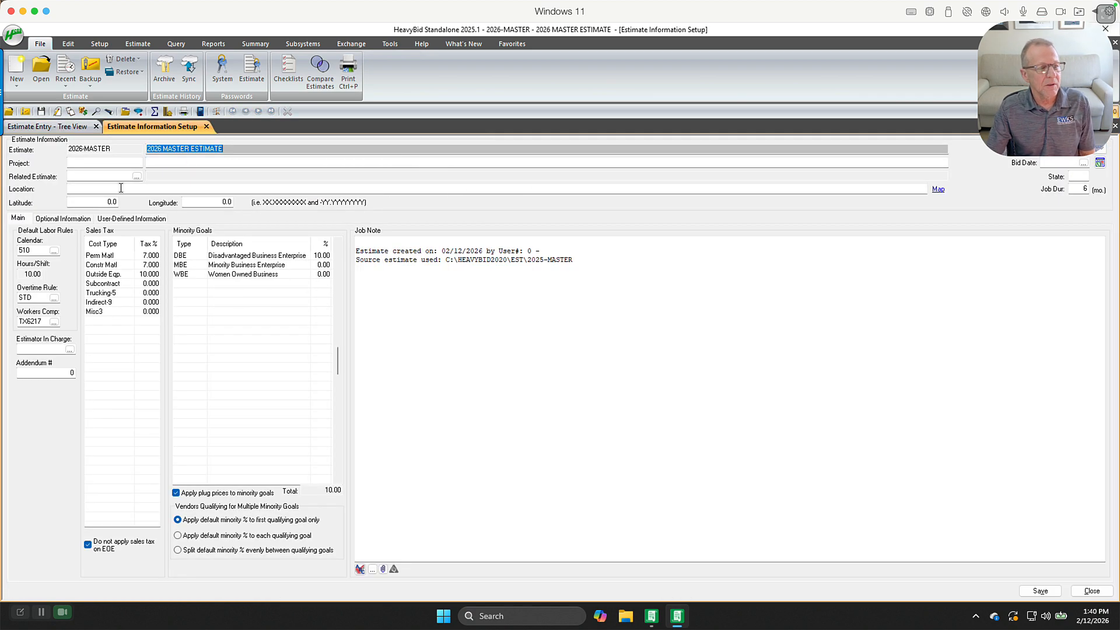
pyautogui.click(380, 238)
pyautogui.press('Return')
pyautogui.press('Return')
pyautogui.press('Return')
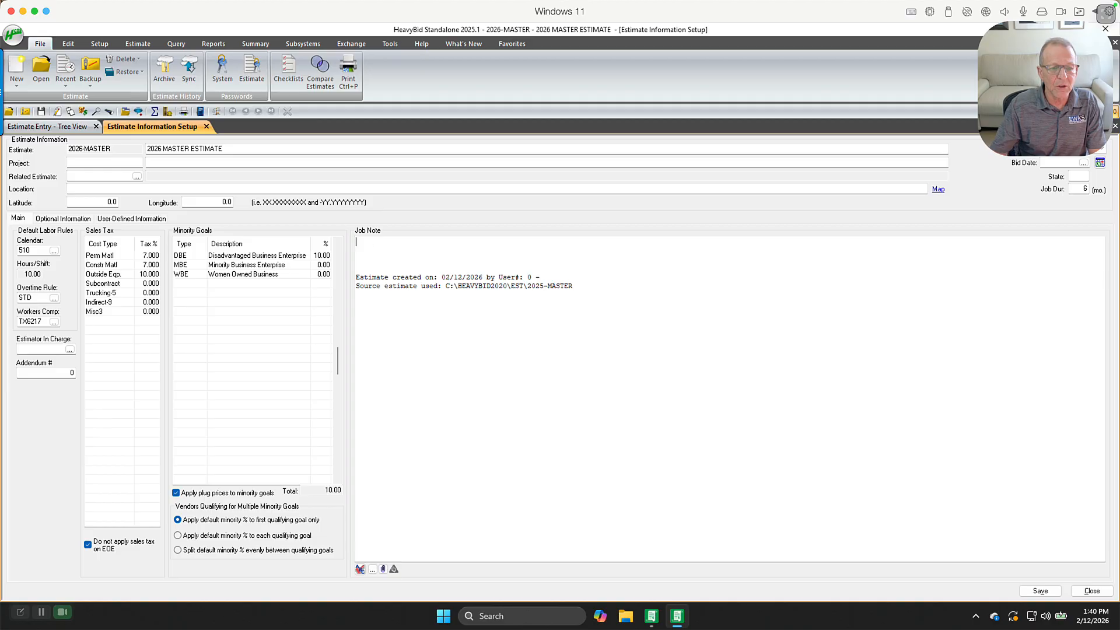
pyautogui.click(604, 284)
pyautogui.press('Return')
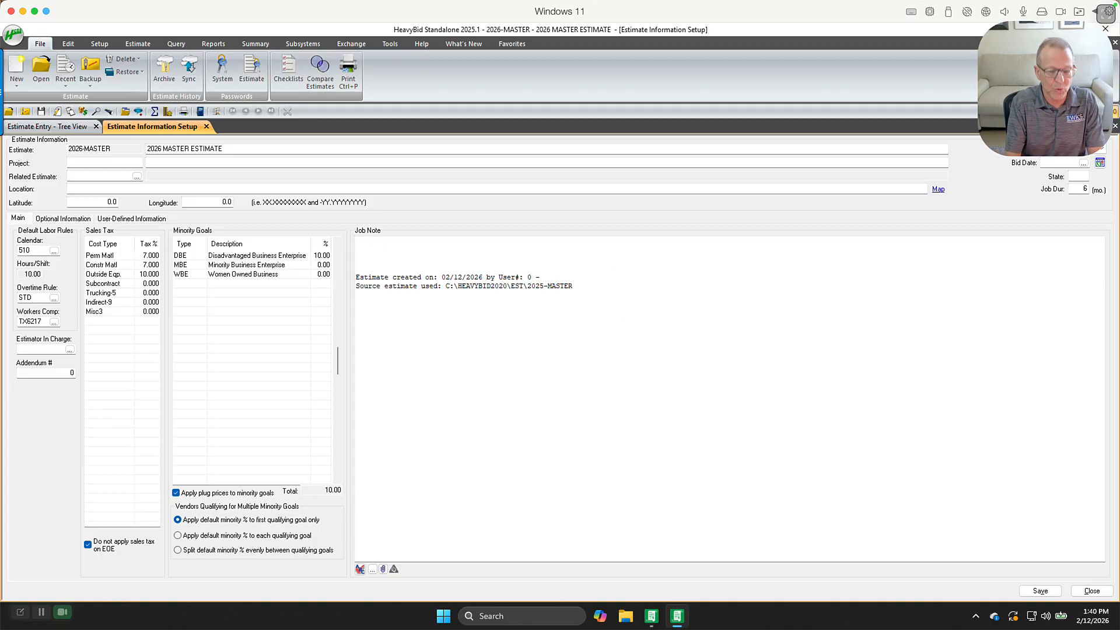
pyautogui.write('20')
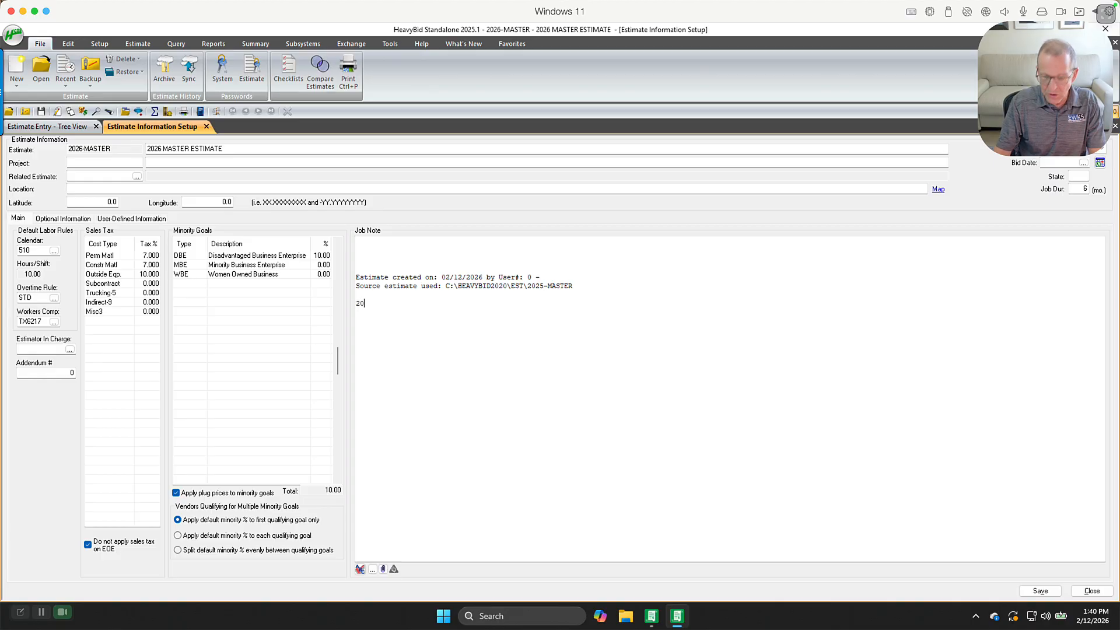
pyautogui.write('26 Master Estiamte')
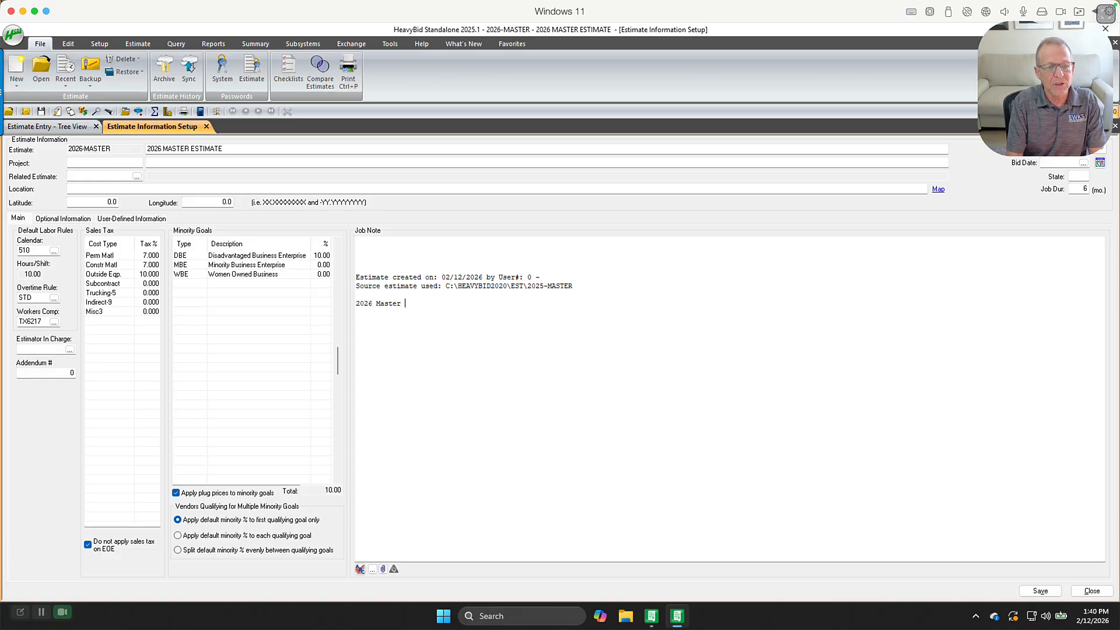
pyautogui.press('BackSpace')
pyautogui.press('BackSpace')
pyautogui.press('BackSpace')
pyautogui.press('BackSpace')
pyautogui.press('BackSpace')
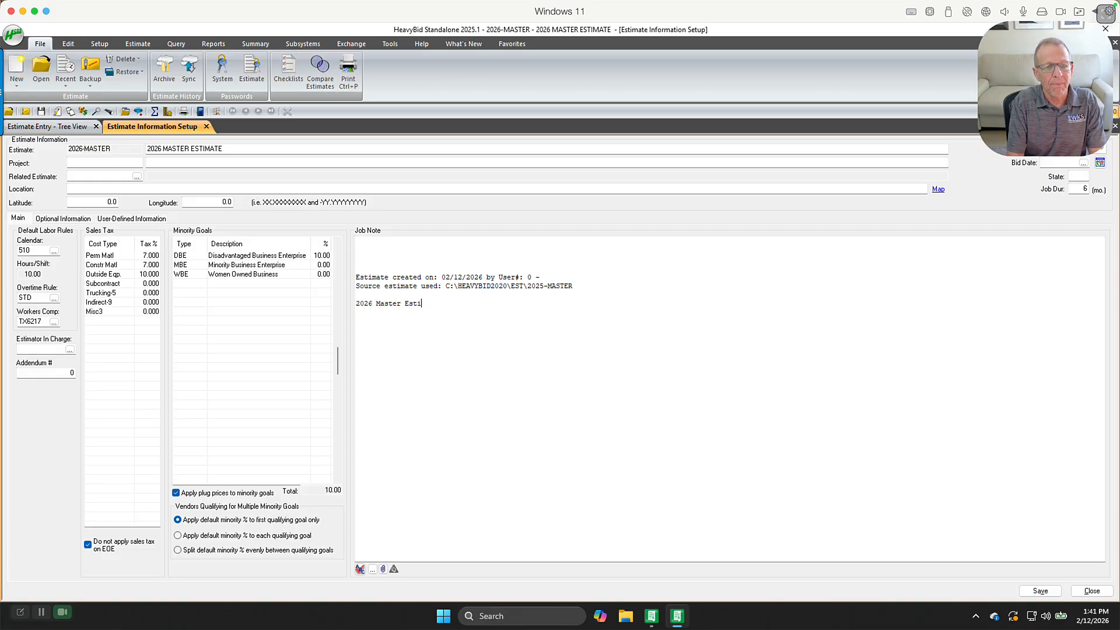
pyautogui.write('timate E')
pyautogui.press('BackSpace')
pyautogui.write('Updates')
pyautogui.press('Return')
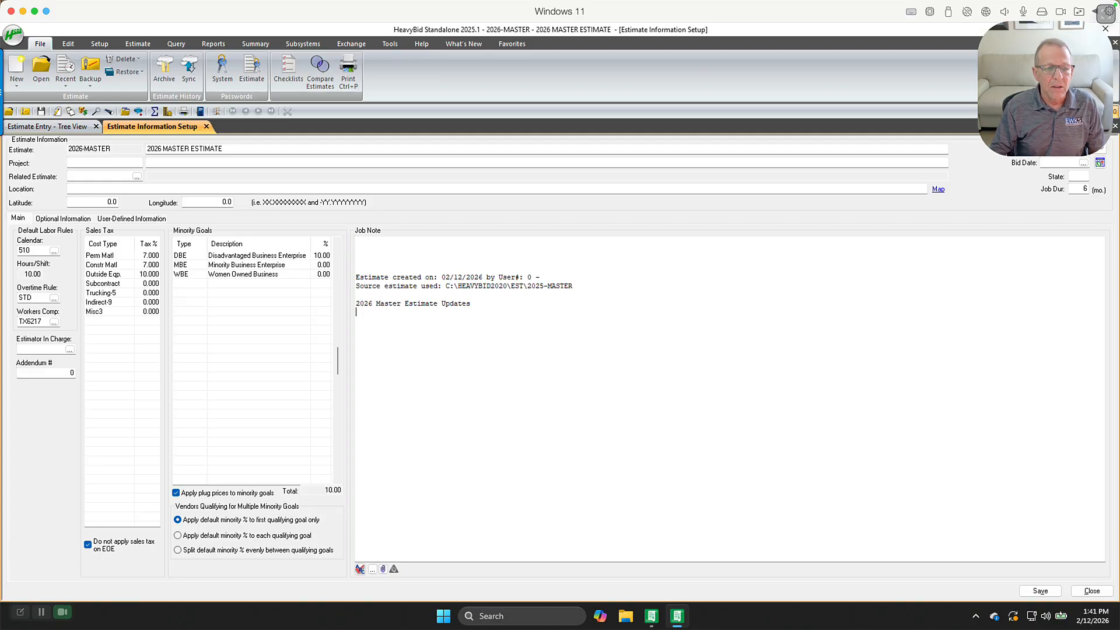
# Insert blank lines at the top of the job note above the existing text
pyautogui.press('Return')
pyautogui.press('Return')
pyautogui.press('Return')
pyautogui.press('Return')
pyautogui.press('Return')
pyautogui.press('Return')
pyautogui.press('Return')
pyautogui.press('Return')
pyautogui.press('Return')
pyautogui.press('Return')
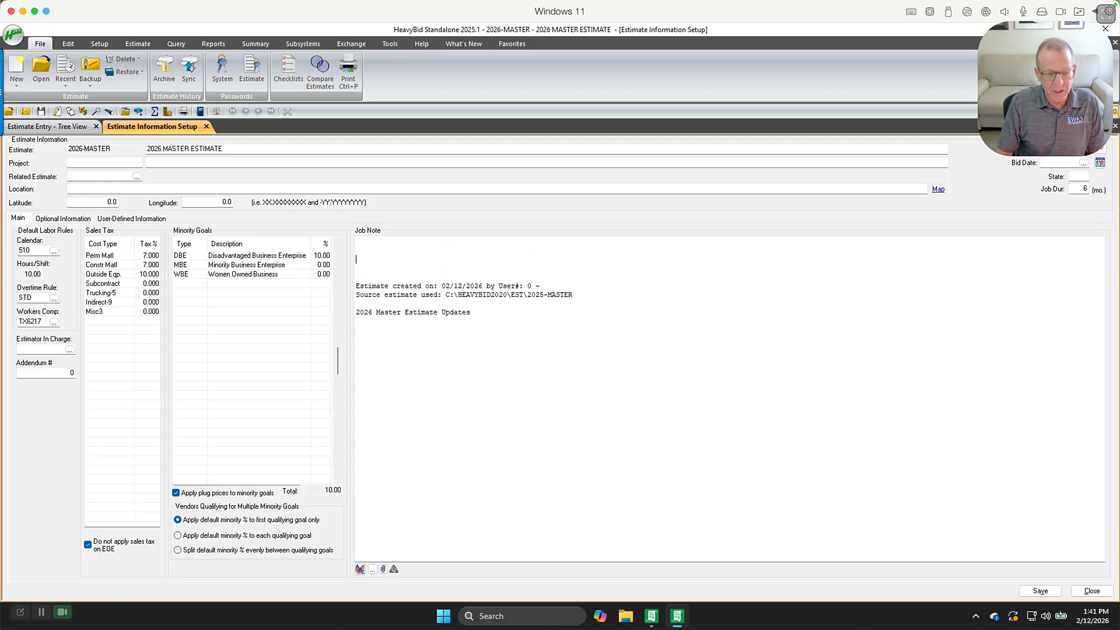
pyautogui.press('Return')
pyautogui.press('Return')
pyautogui.press('Return')
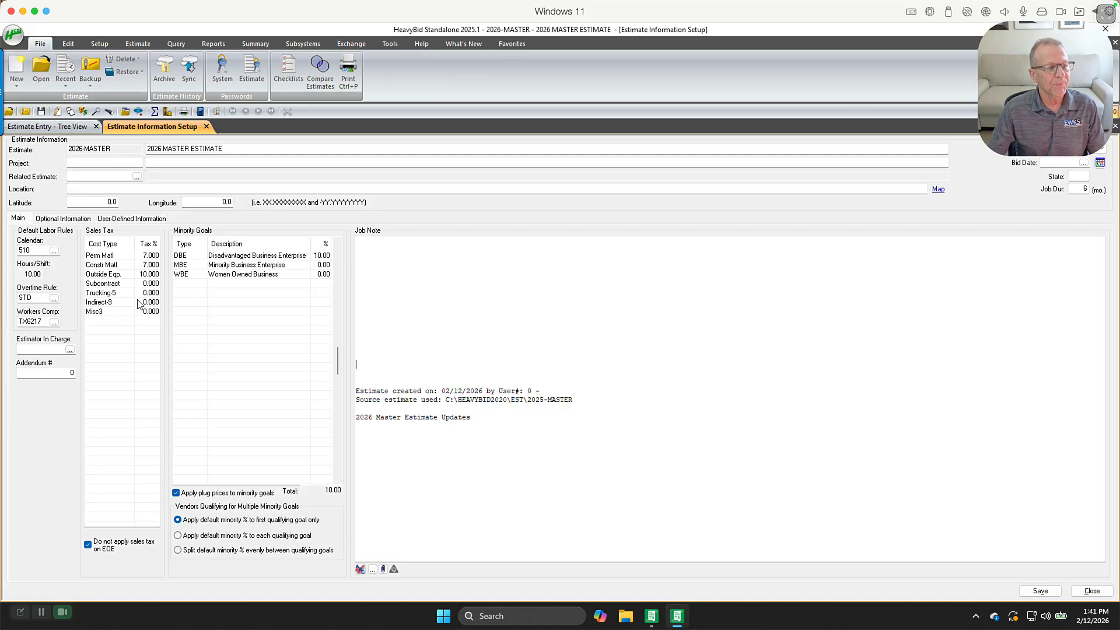
# Review the sales tax percentages for each cost type
pyautogui.click(146, 256)
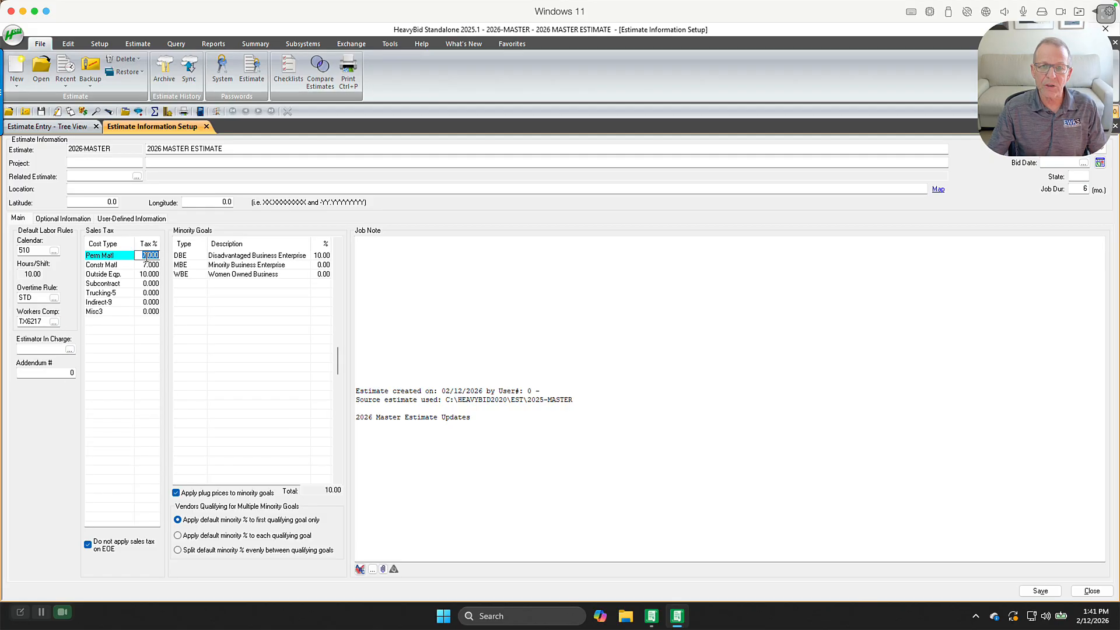
pyautogui.click(148, 265)
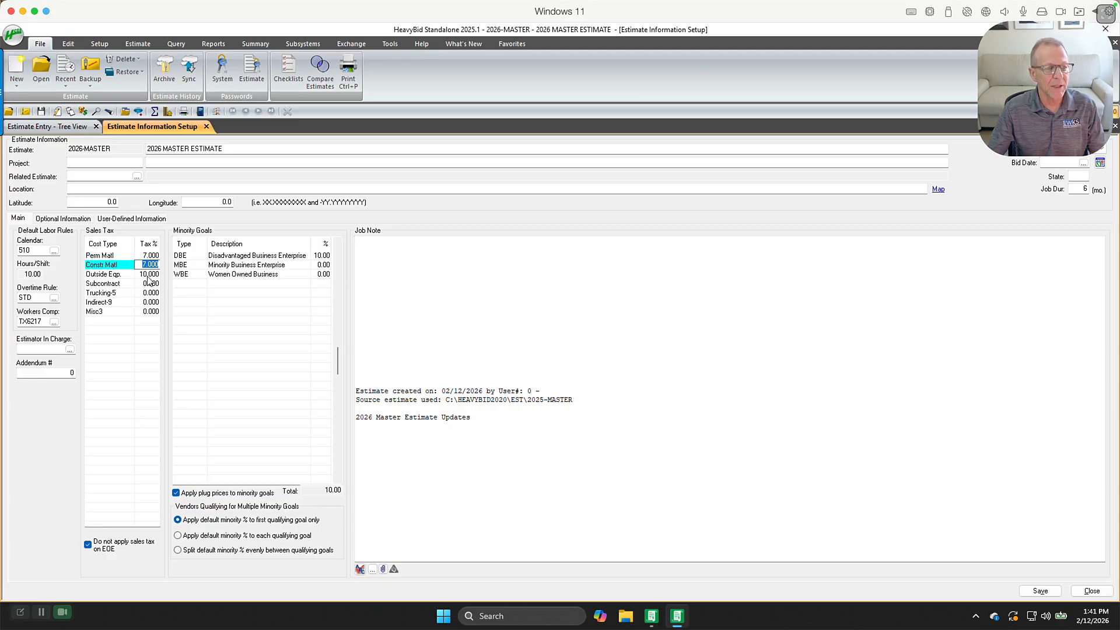
pyautogui.click(148, 274)
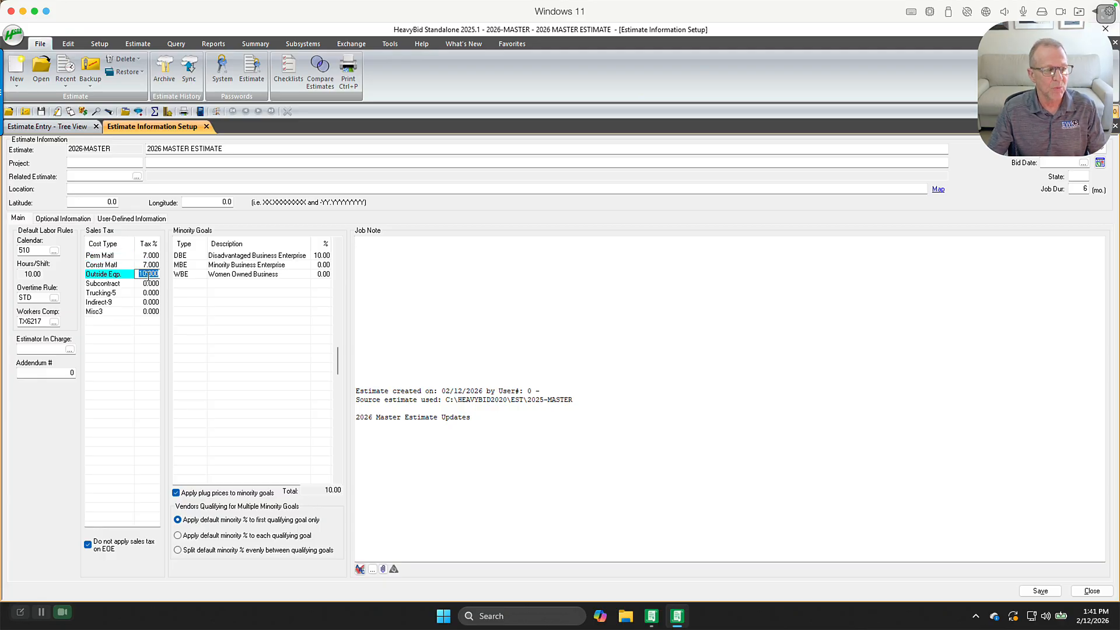
pyautogui.click(149, 256)
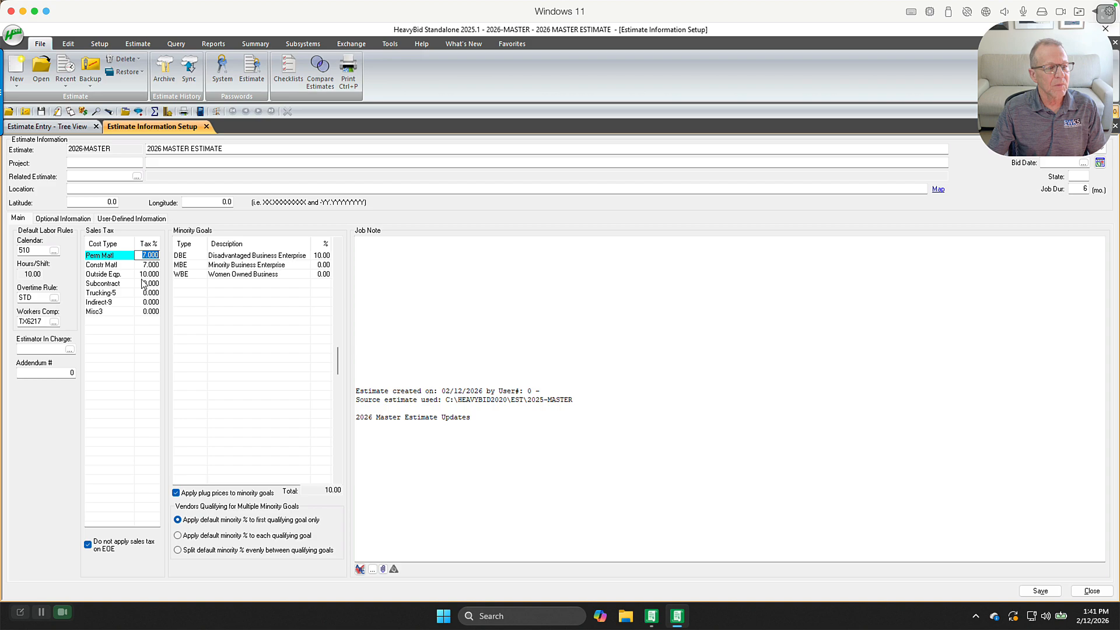
pyautogui.click(143, 275)
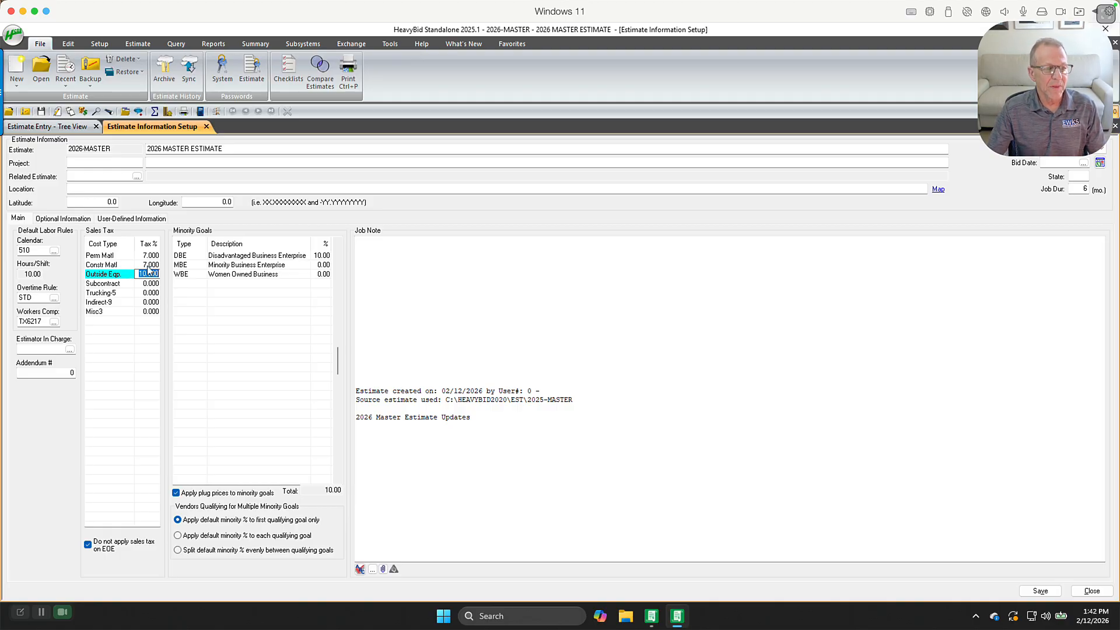
pyautogui.click(147, 265)
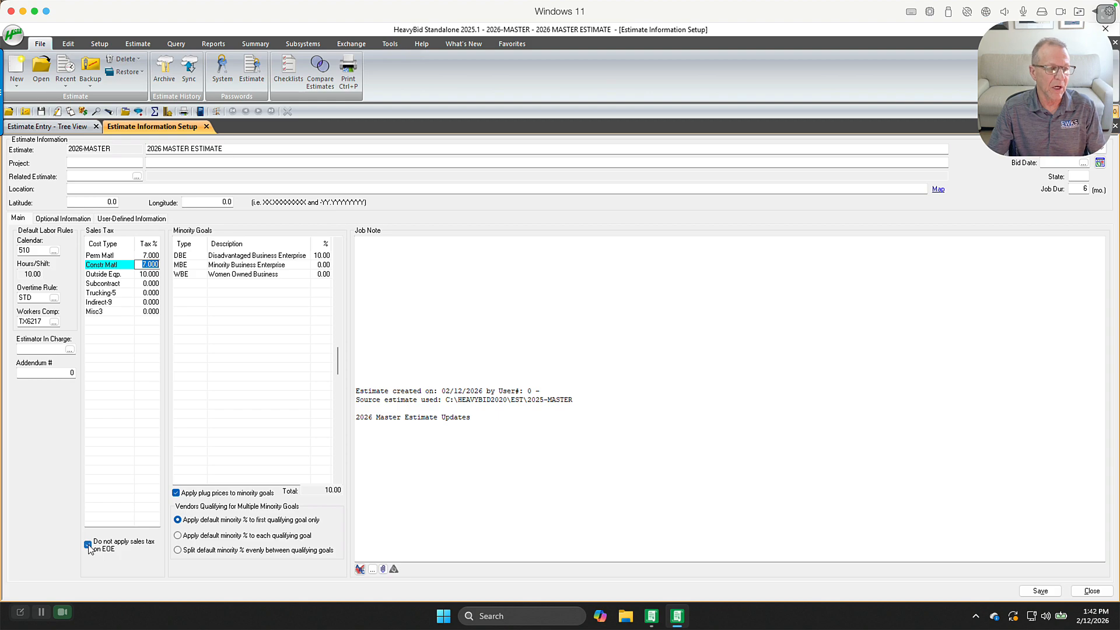
pyautogui.click(111, 274)
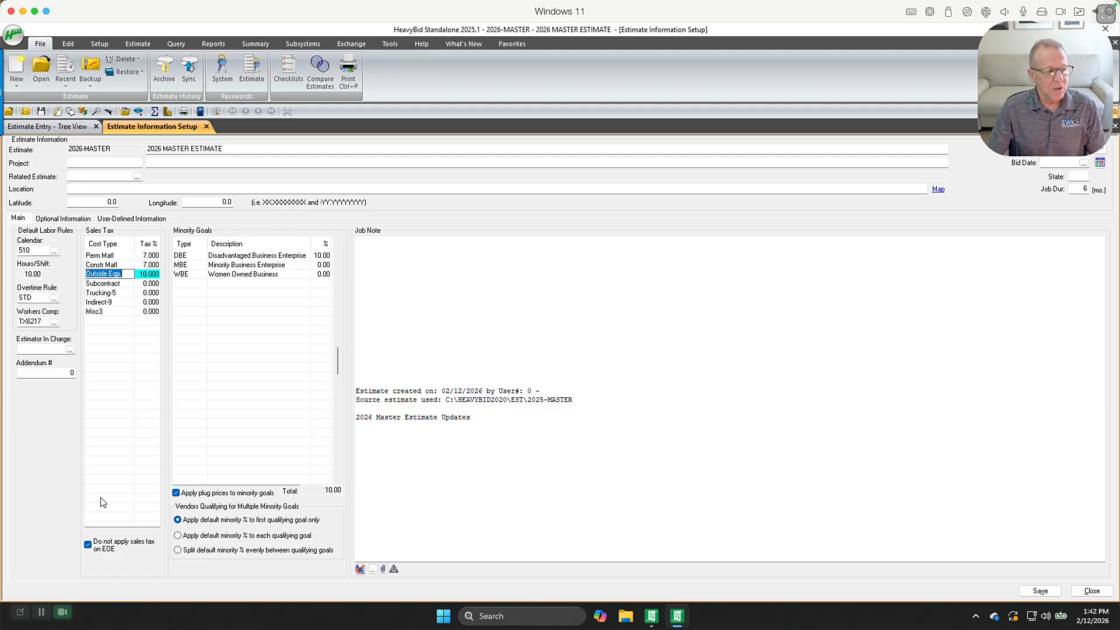
# Set the Disadvantaged Business Enterprise minority goal to 0%, then save and close the estimate information
pyautogui.click(325, 257)
pyautogui.write('0')
pyautogui.press('Tab')
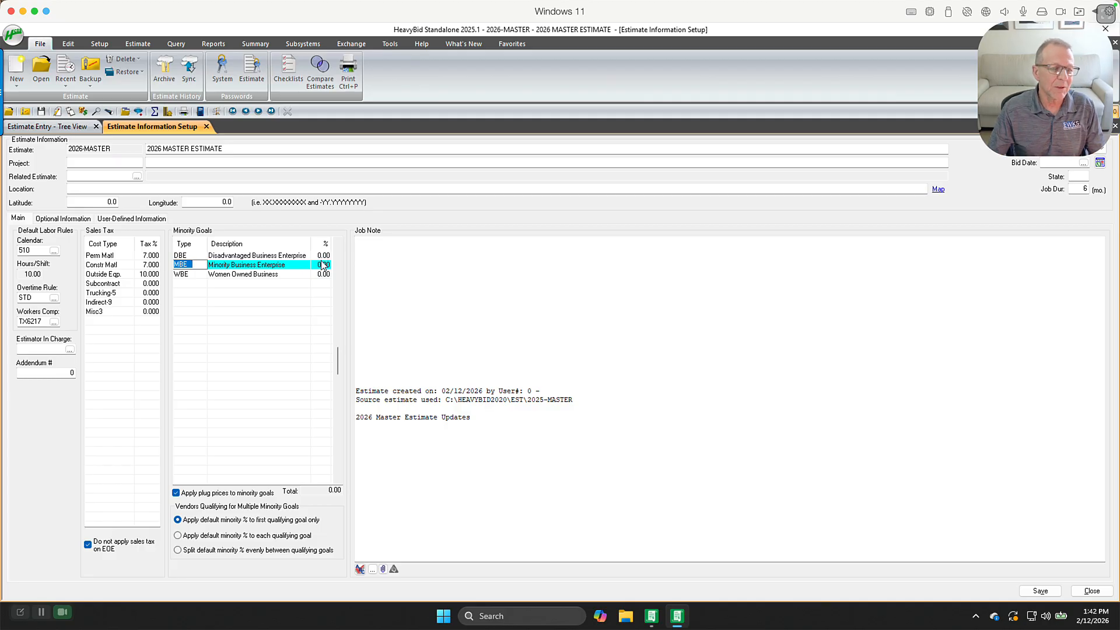
pyautogui.click(325, 256)
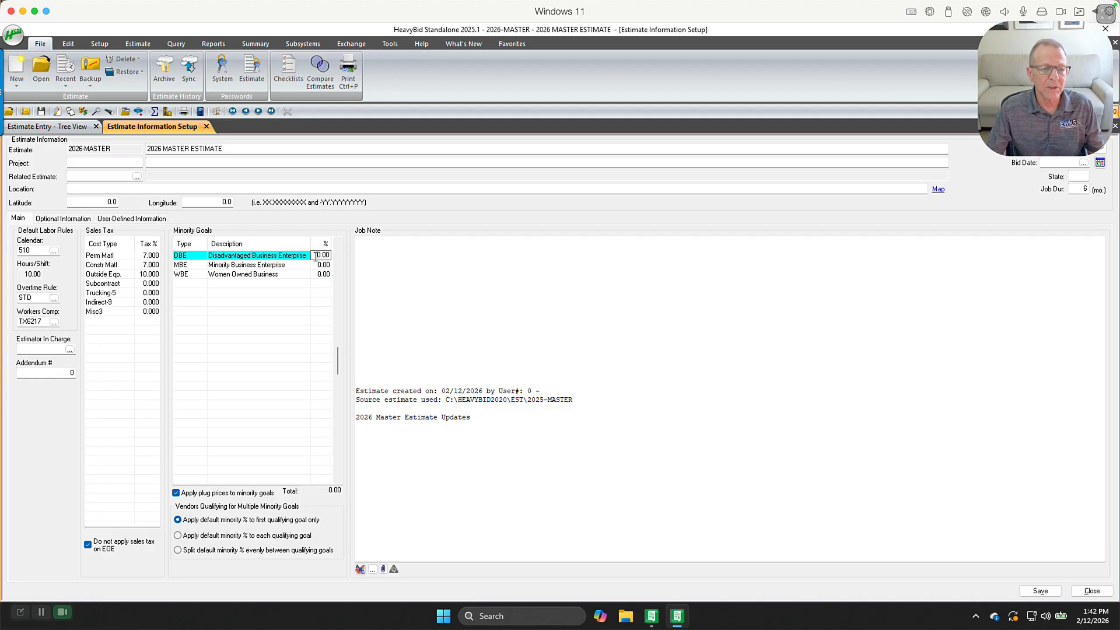
pyautogui.click(317, 257)
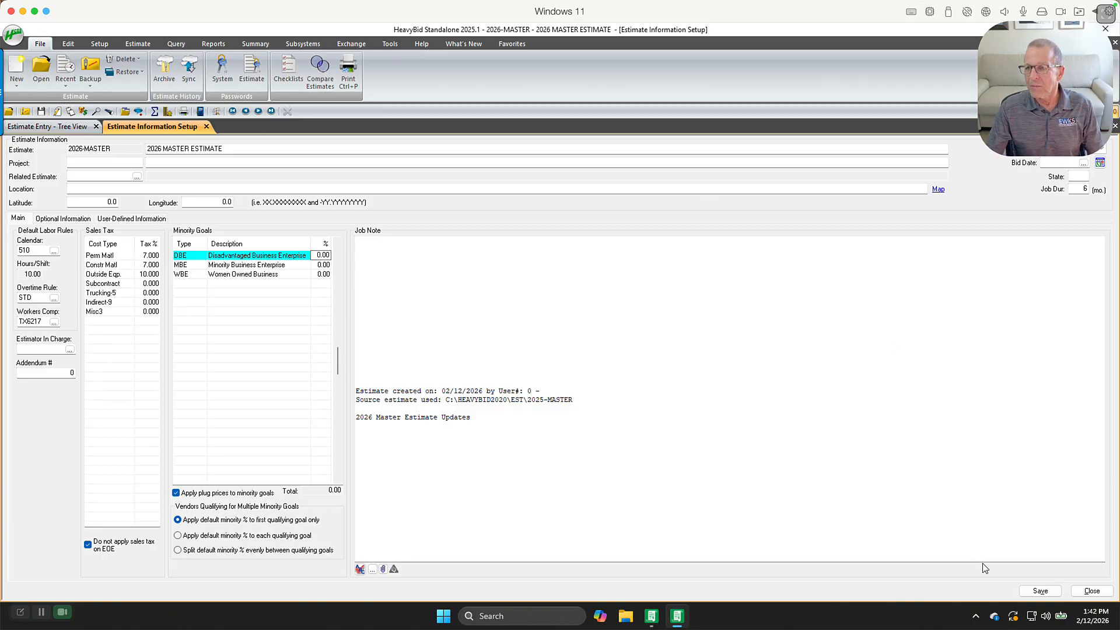
pyautogui.click(1038, 595)
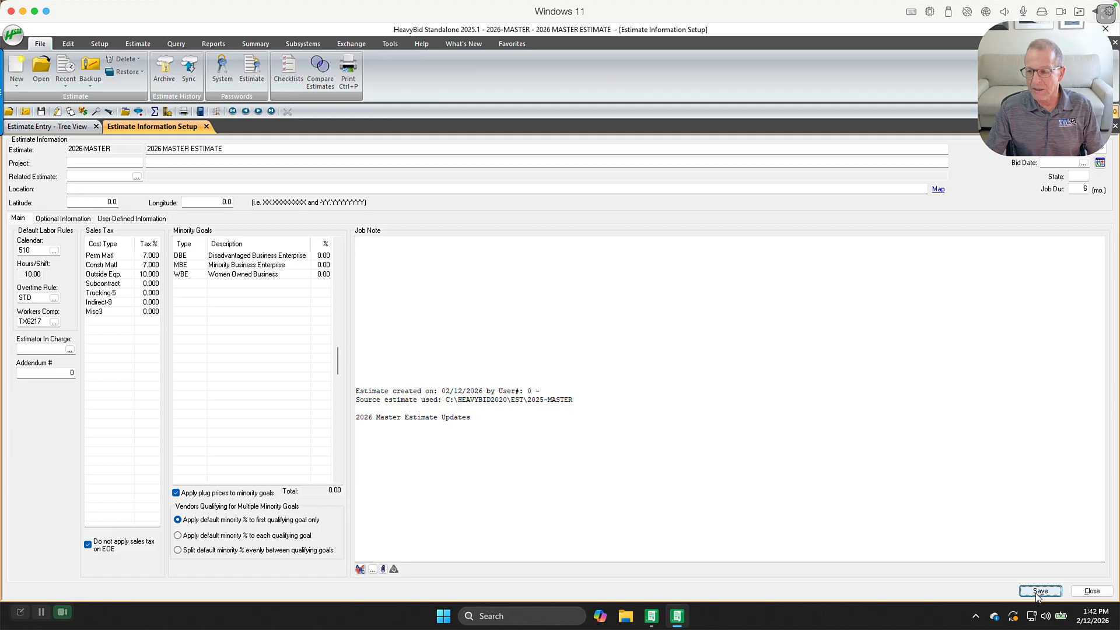
pyautogui.click(1086, 593)
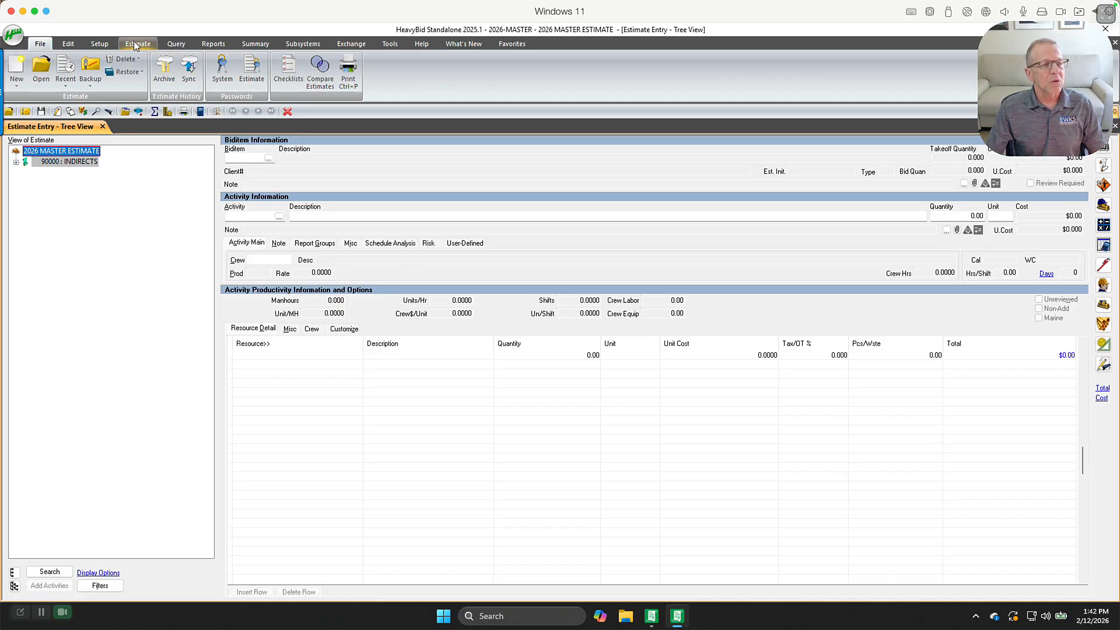
# Open the equipment setup for the estimate
pyautogui.click(105, 46)
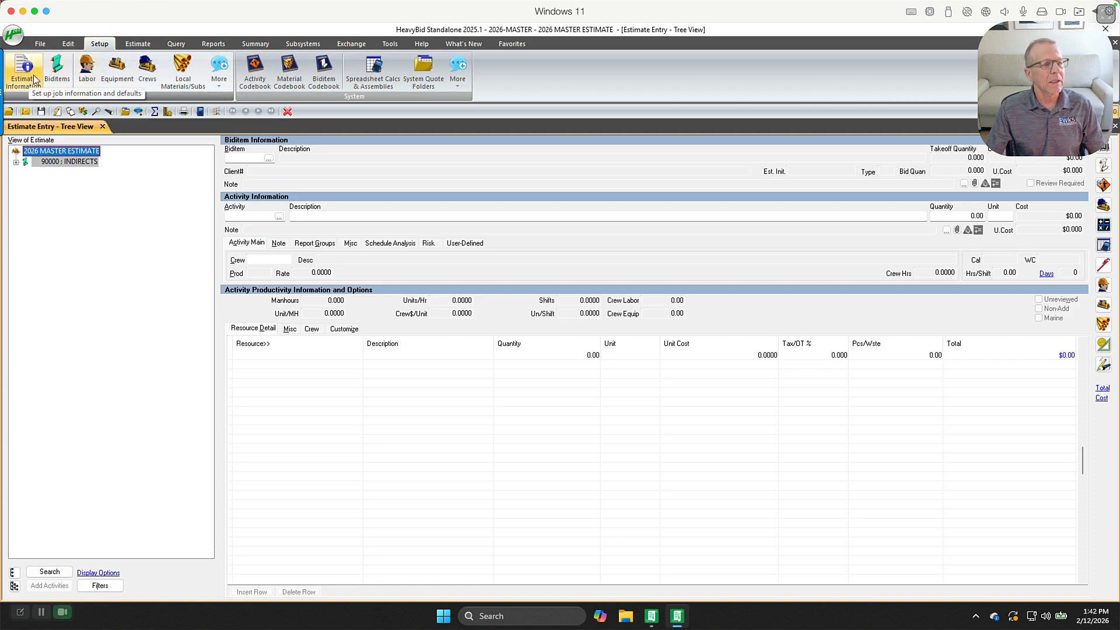
pyautogui.click(117, 69)
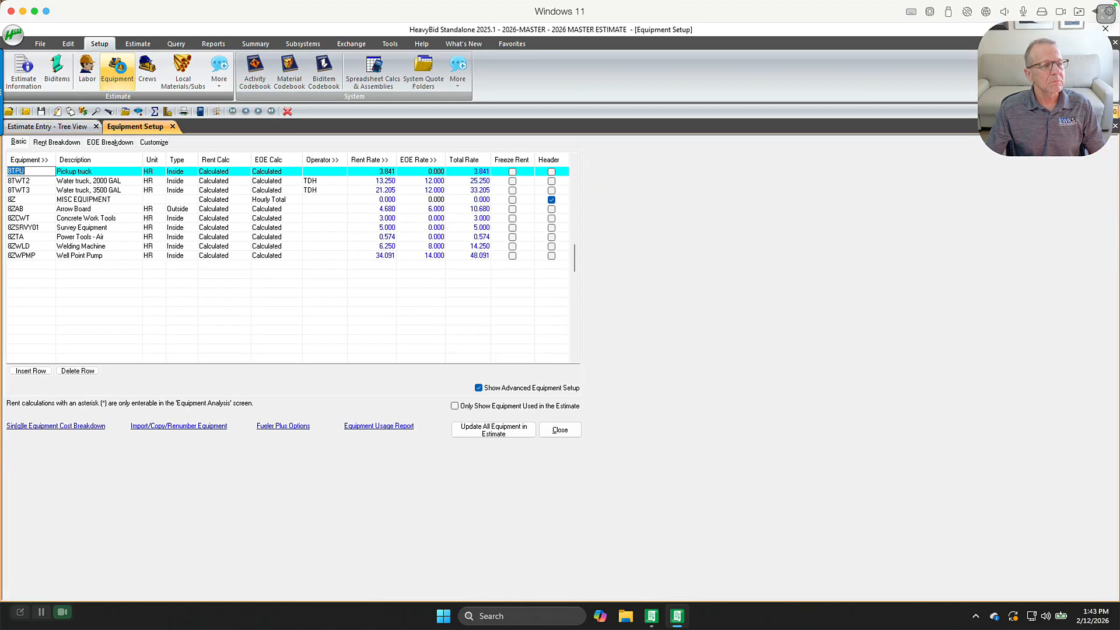
# Review the equipment list's rent breakdown, hourly EOE rates and hourly EOE consumption rates
pyautogui.scroll(4, 171, 241)
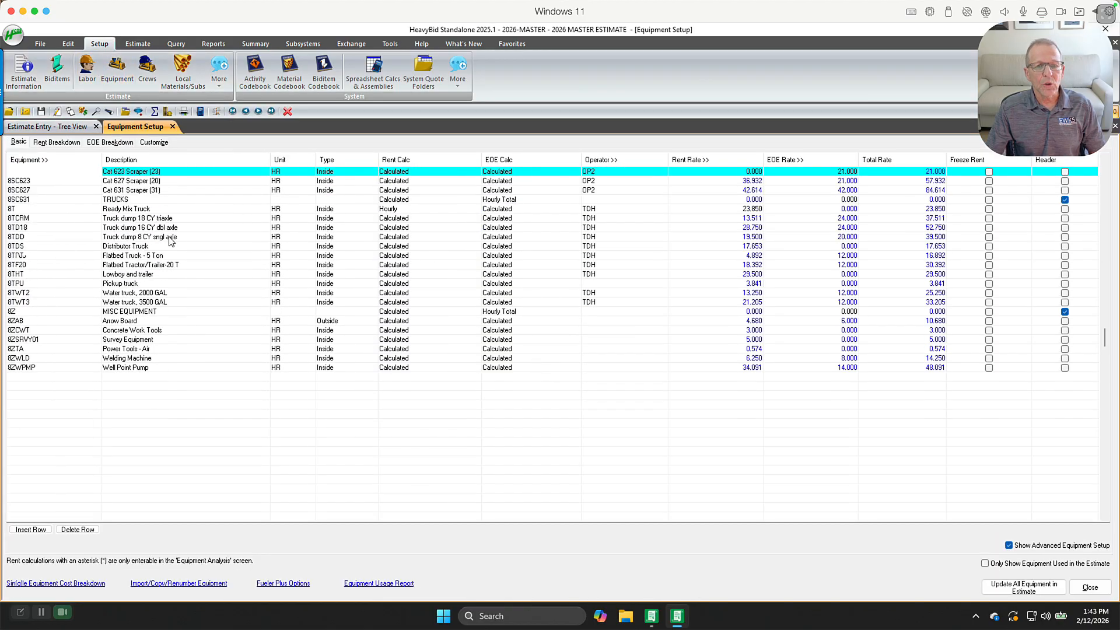
pyautogui.scroll(15, 171, 241)
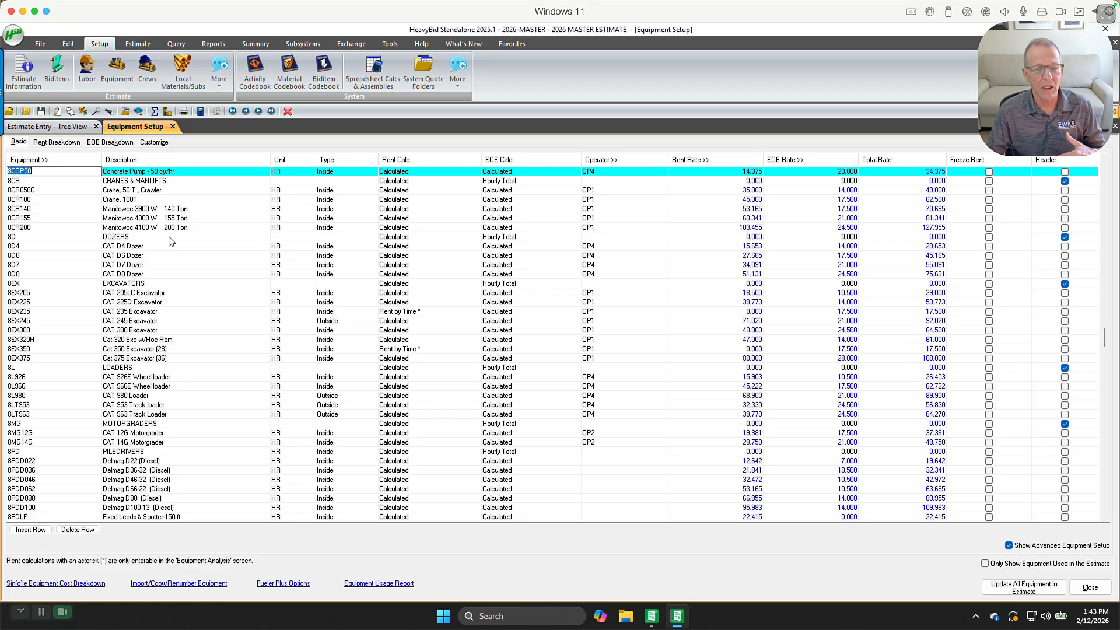
pyautogui.click(58, 143)
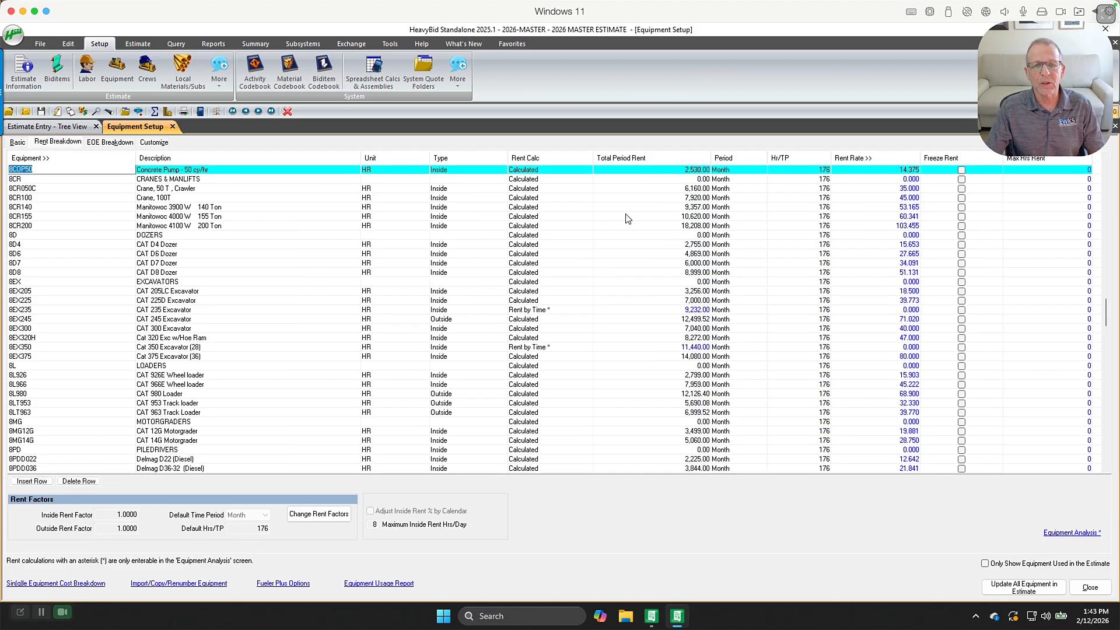
pyautogui.click(688, 171)
pyautogui.click(688, 188)
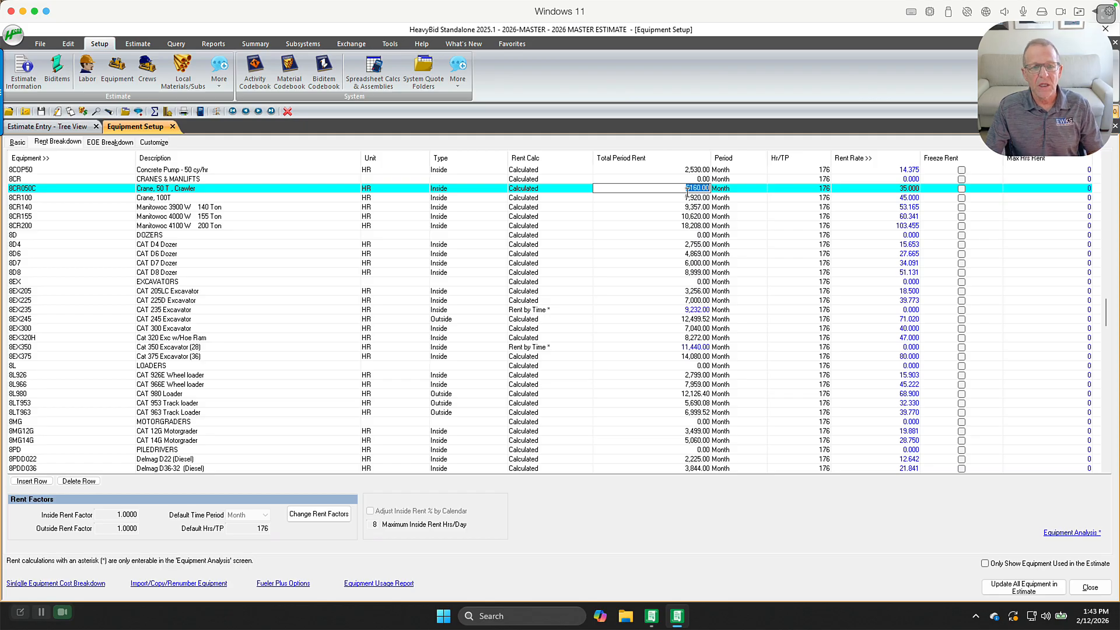
pyautogui.rightClick(24, 225)
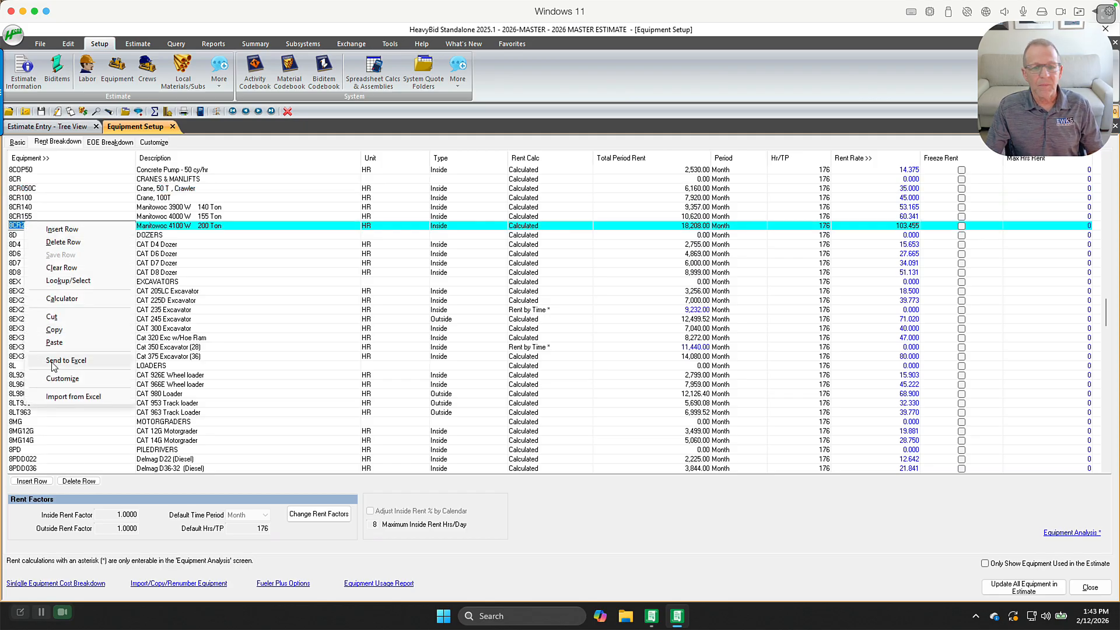
pyautogui.click(688, 272)
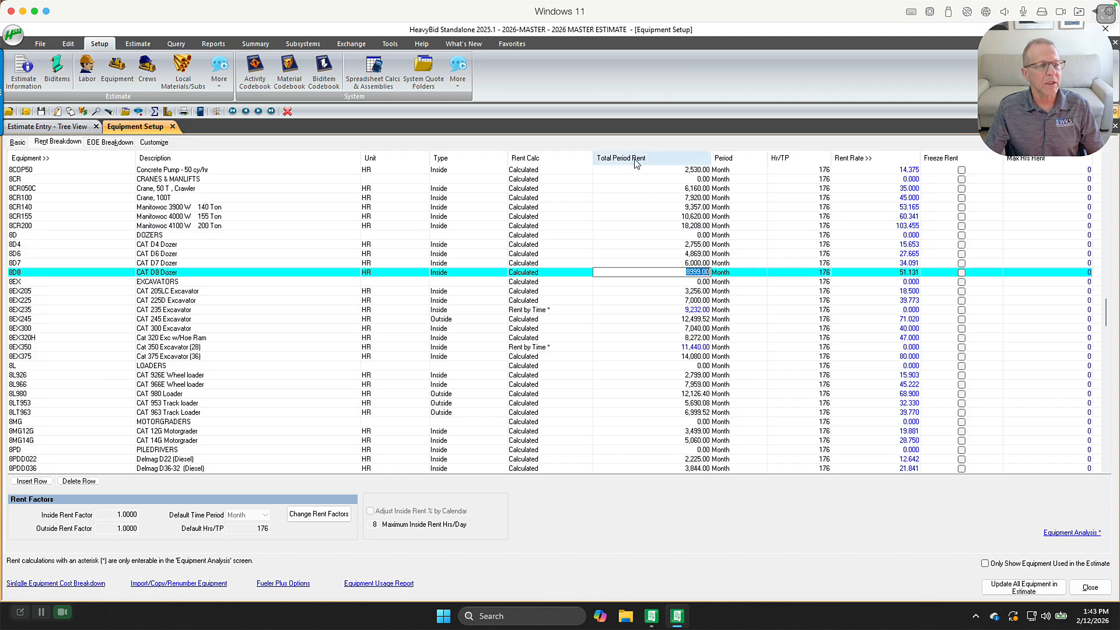
pyautogui.click(20, 141)
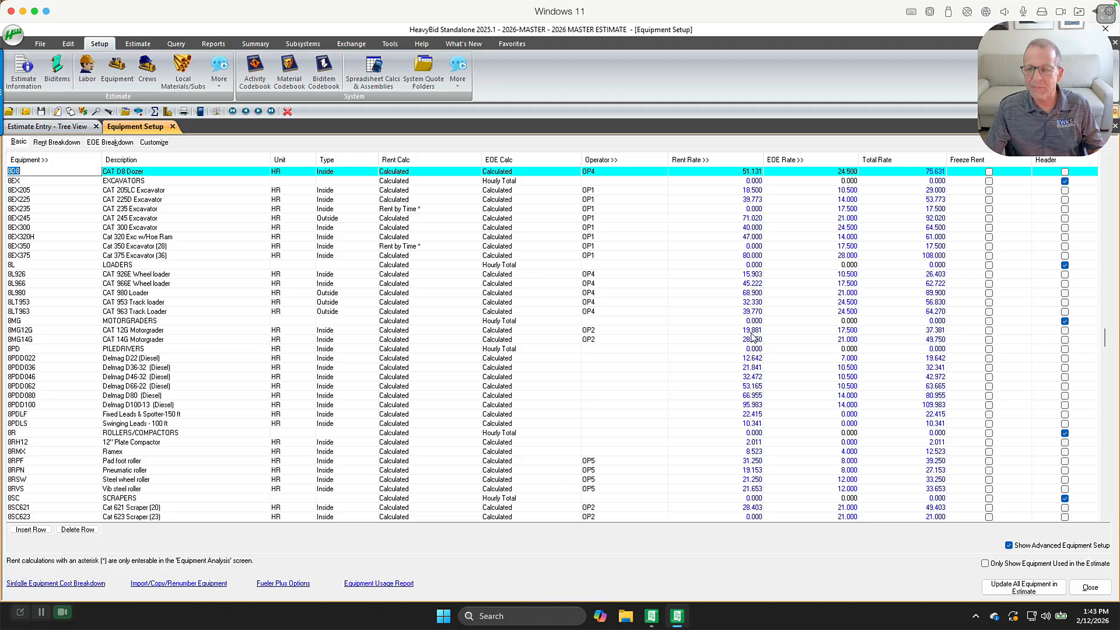
pyautogui.click(66, 142)
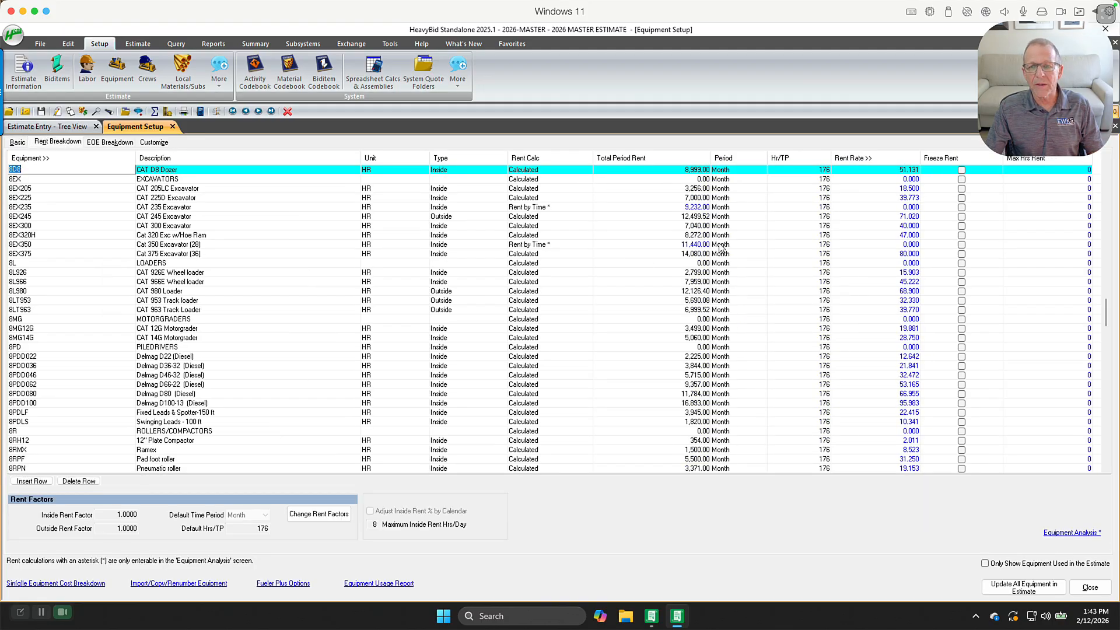
pyautogui.click(110, 143)
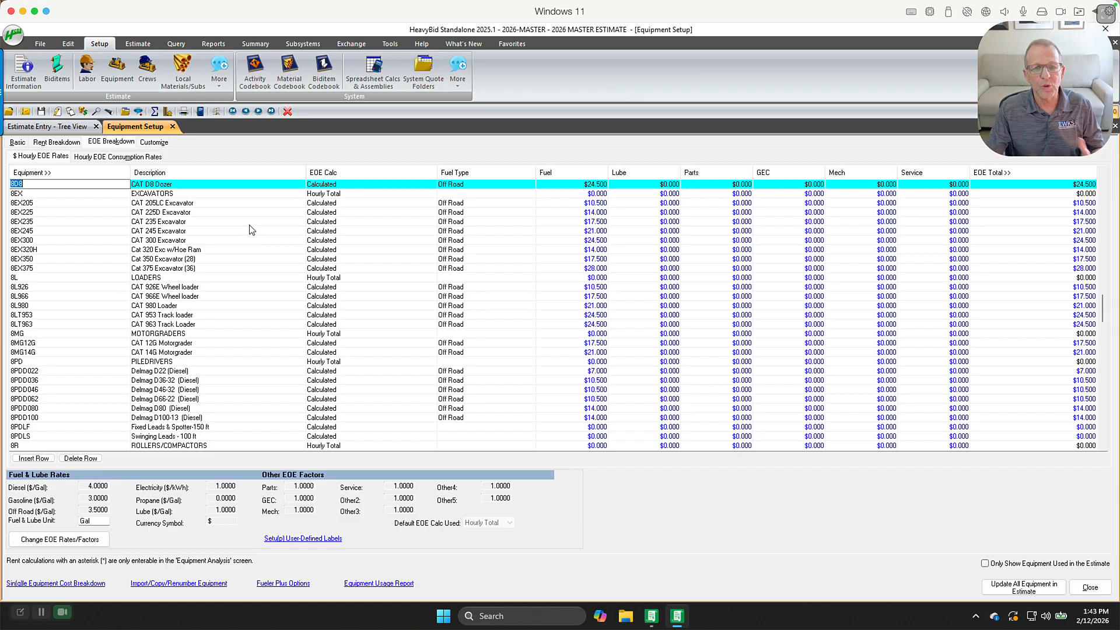
pyautogui.click(125, 158)
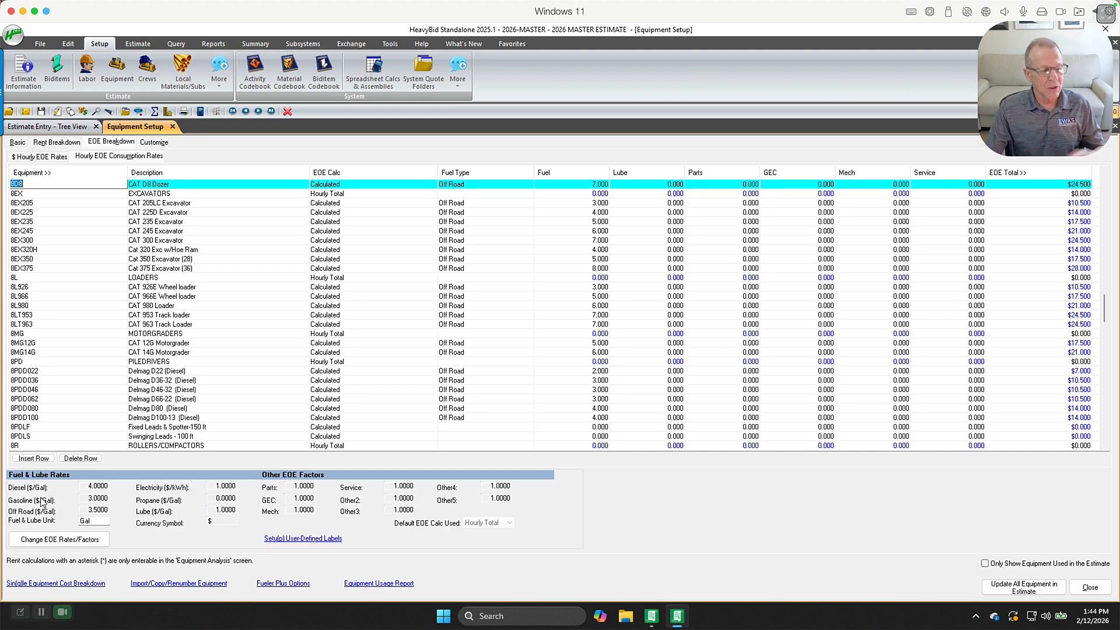
# Edit the EOE fuel and lube rates and save the rates and factors without updating the estimate's equipment
pyautogui.click(49, 543)
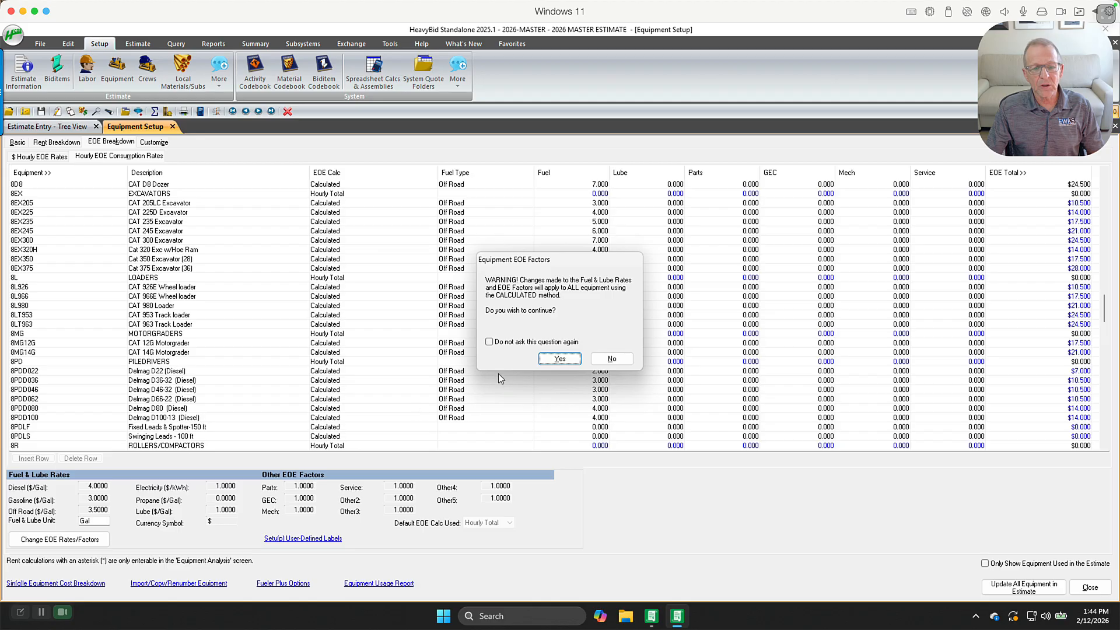
pyautogui.click(567, 361)
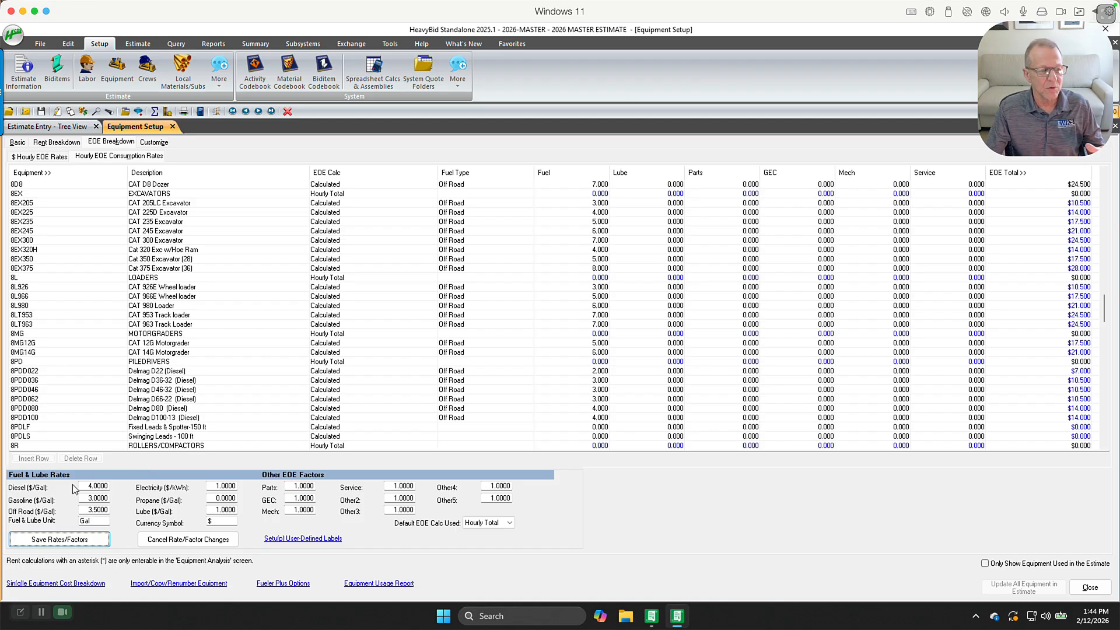
pyautogui.click(99, 486)
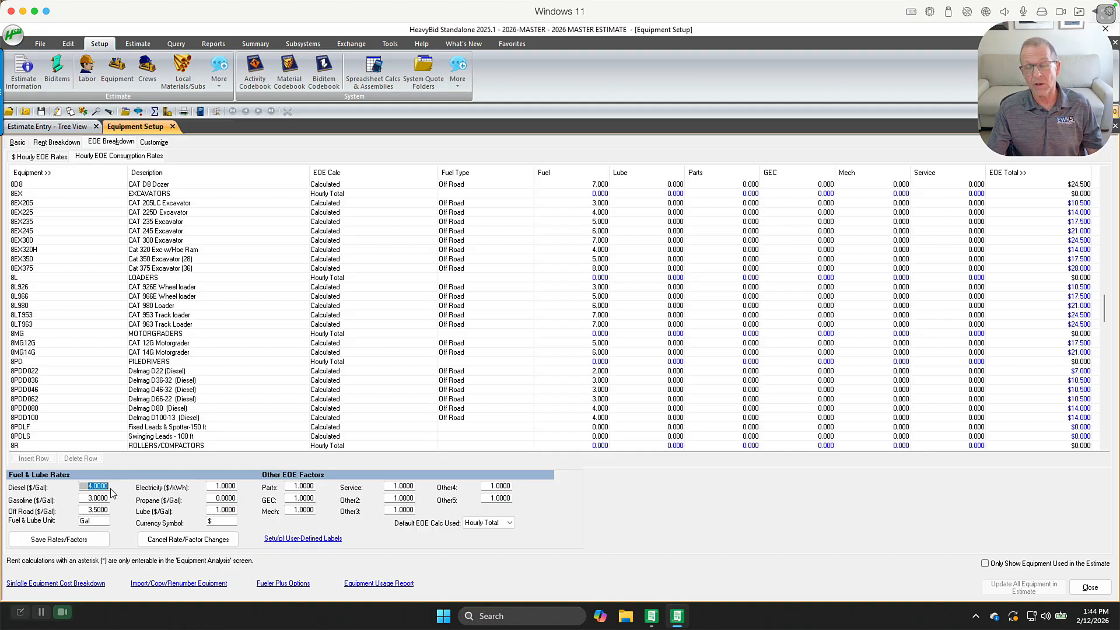
pyautogui.click(84, 498)
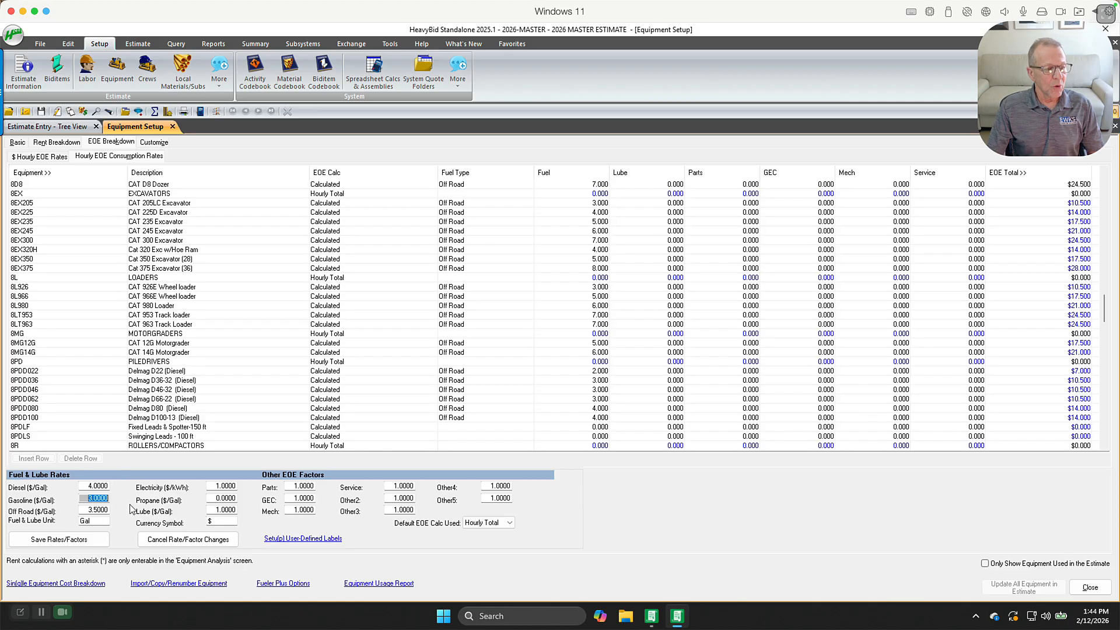
pyautogui.click(68, 540)
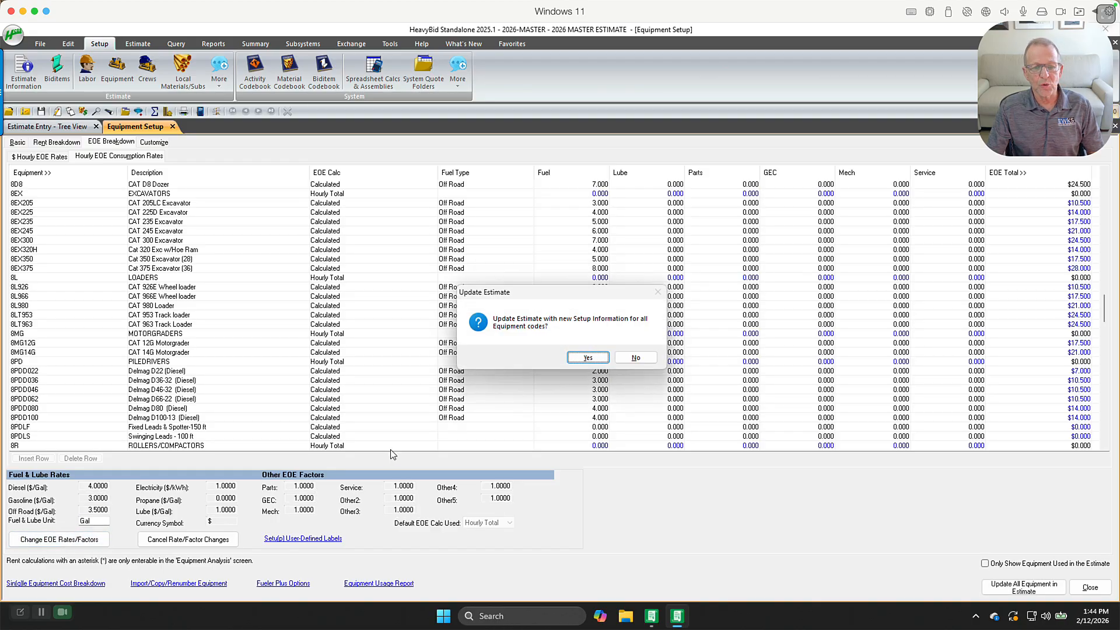
pyautogui.click(648, 357)
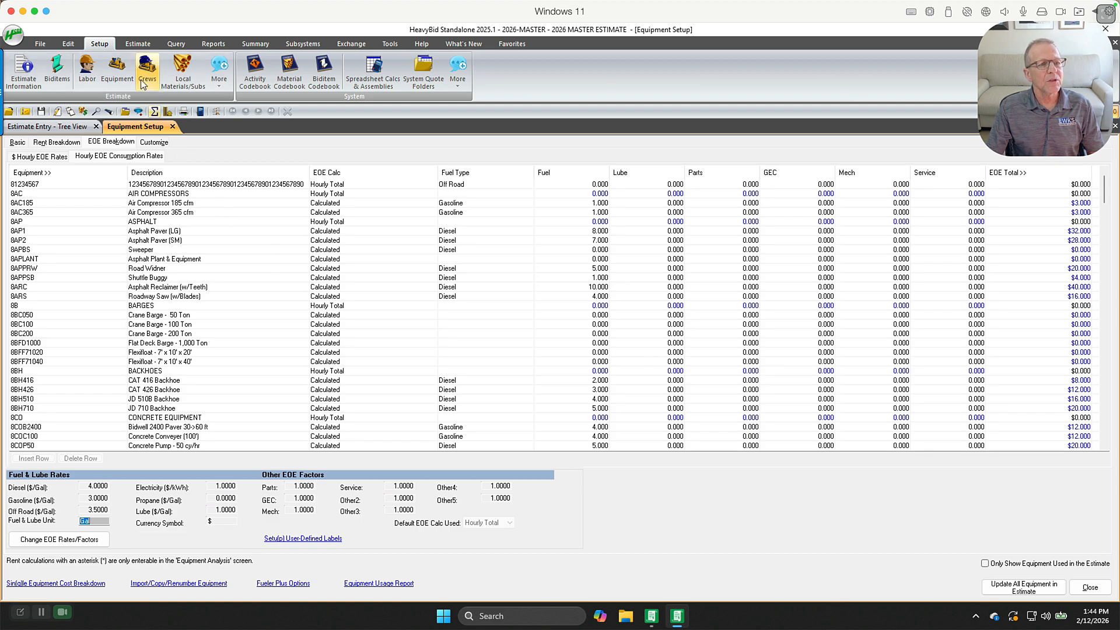
# Open the labor setup and review the tax percentage breakdown for the Asphalt Foreman
pyautogui.click(86, 69)
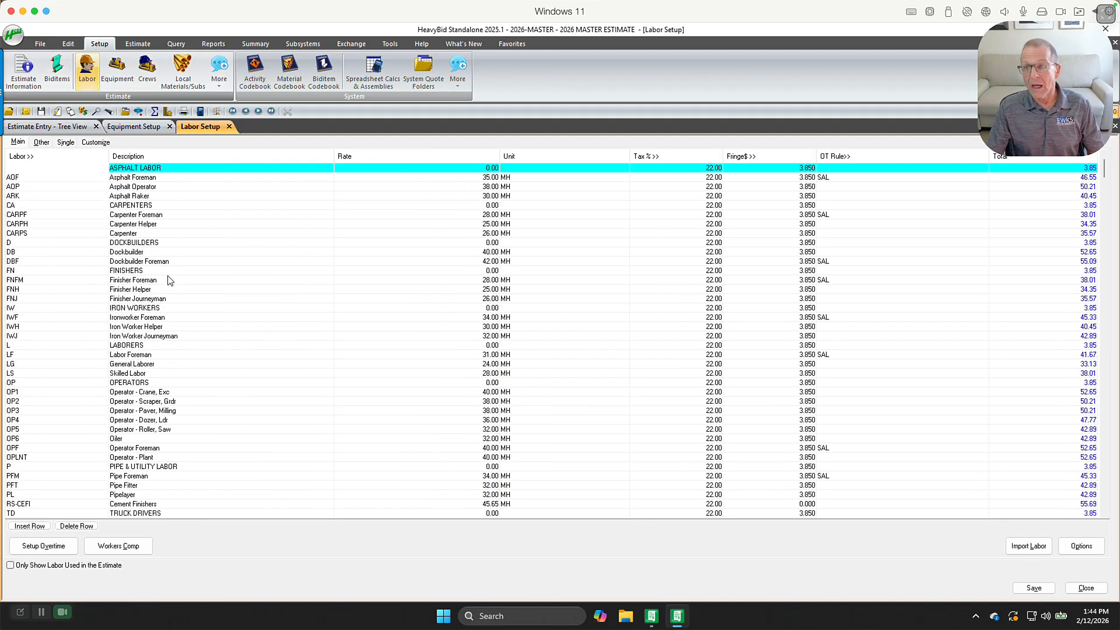
pyautogui.click(470, 178)
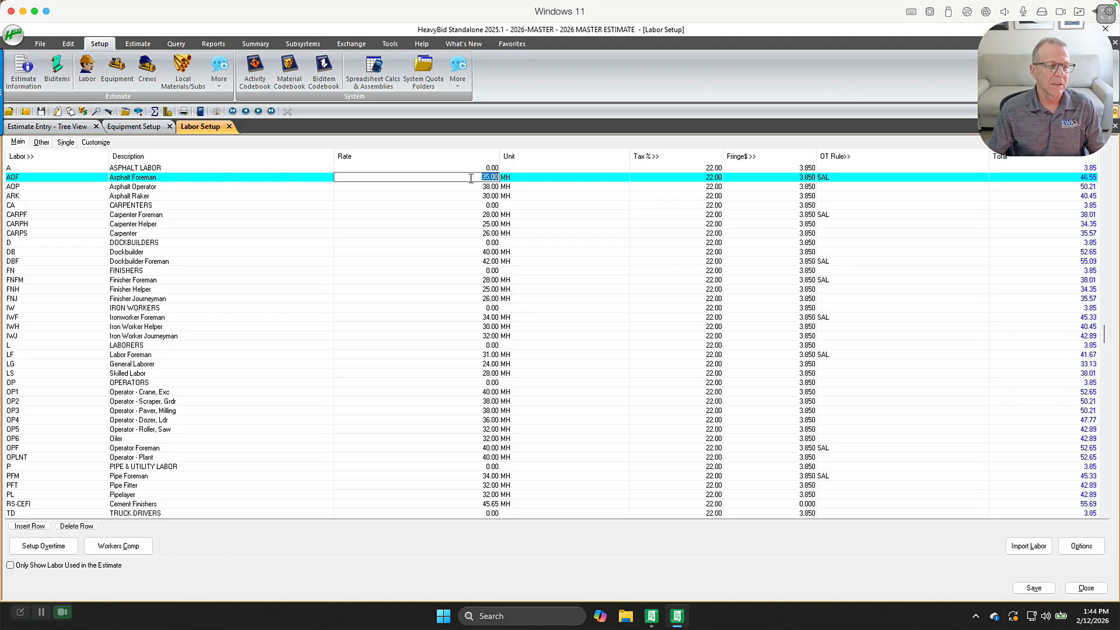
pyautogui.click(677, 186)
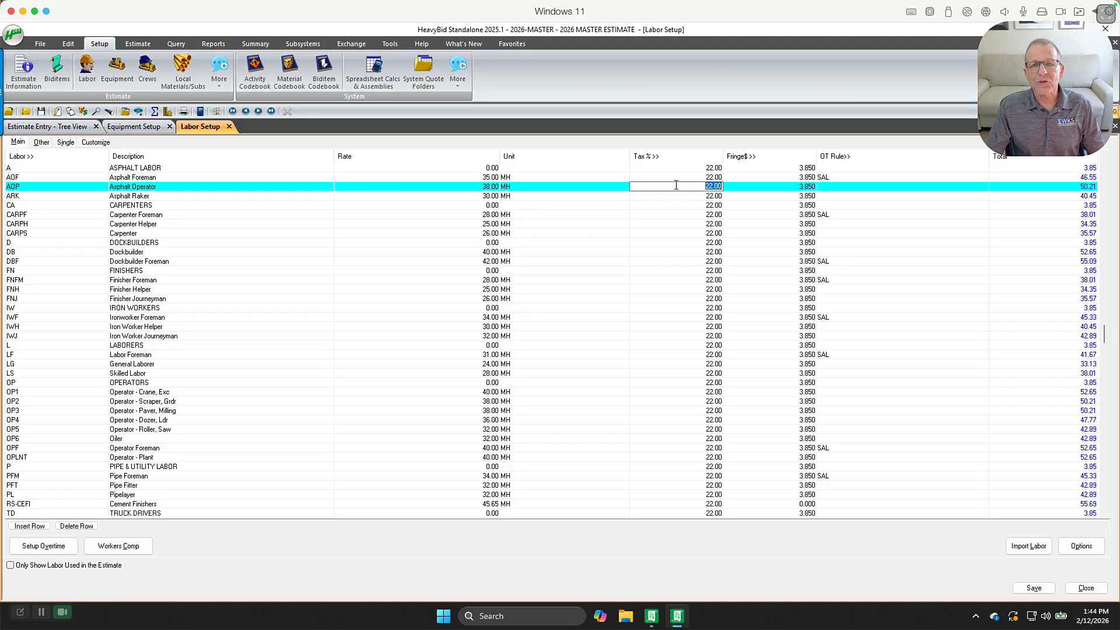
pyautogui.press('Up')
pyautogui.click(652, 156)
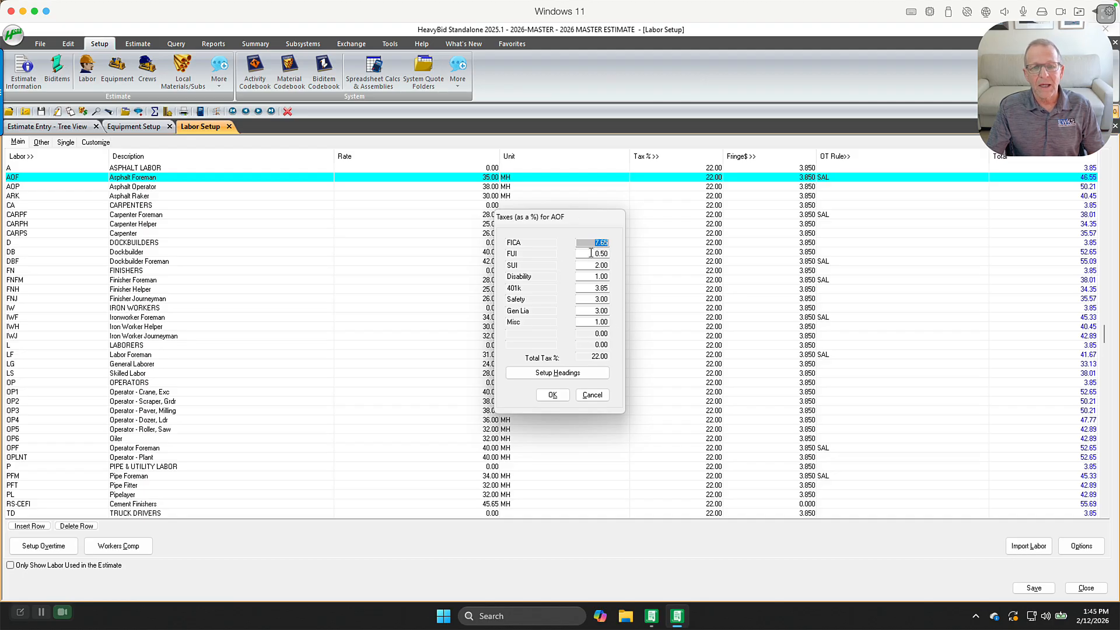
pyautogui.press('Tab')
pyautogui.press('Tab')
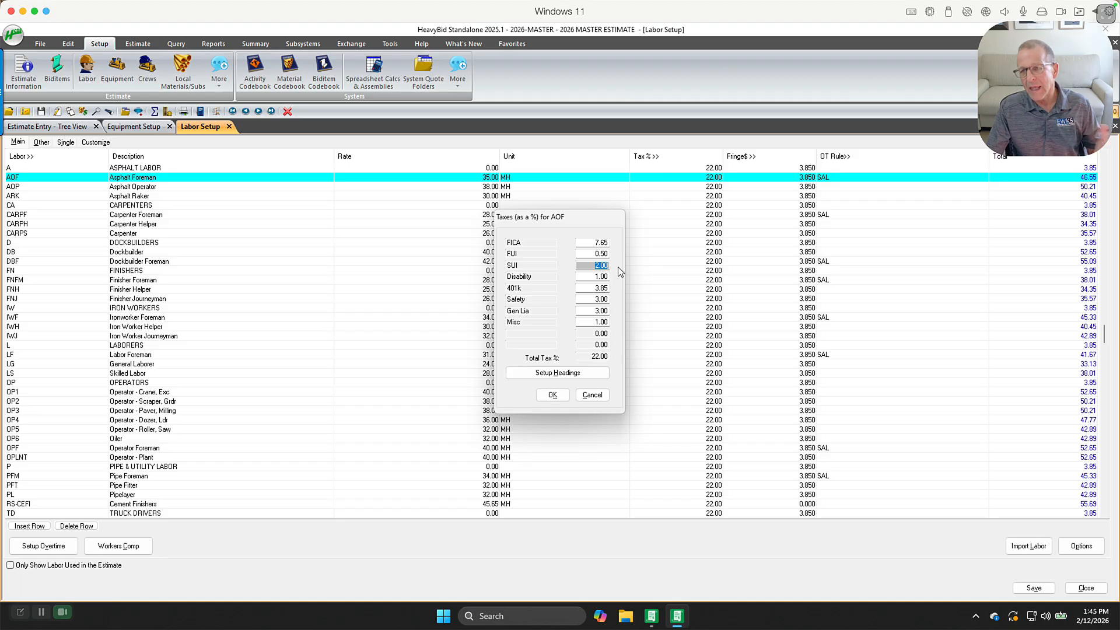
pyautogui.press('Tab')
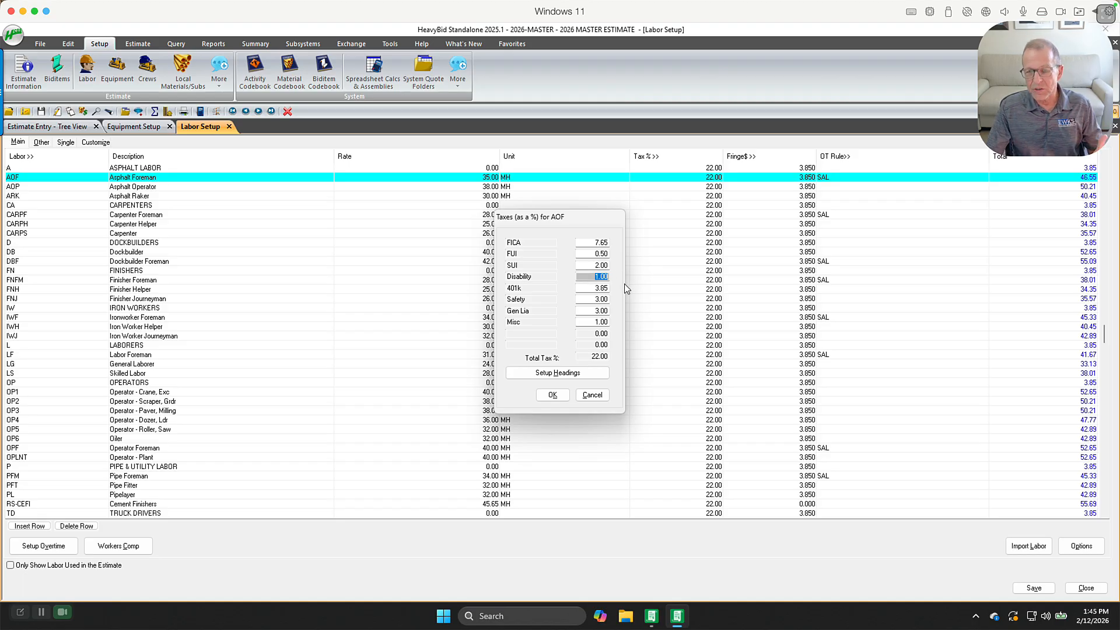
pyautogui.click(590, 240)
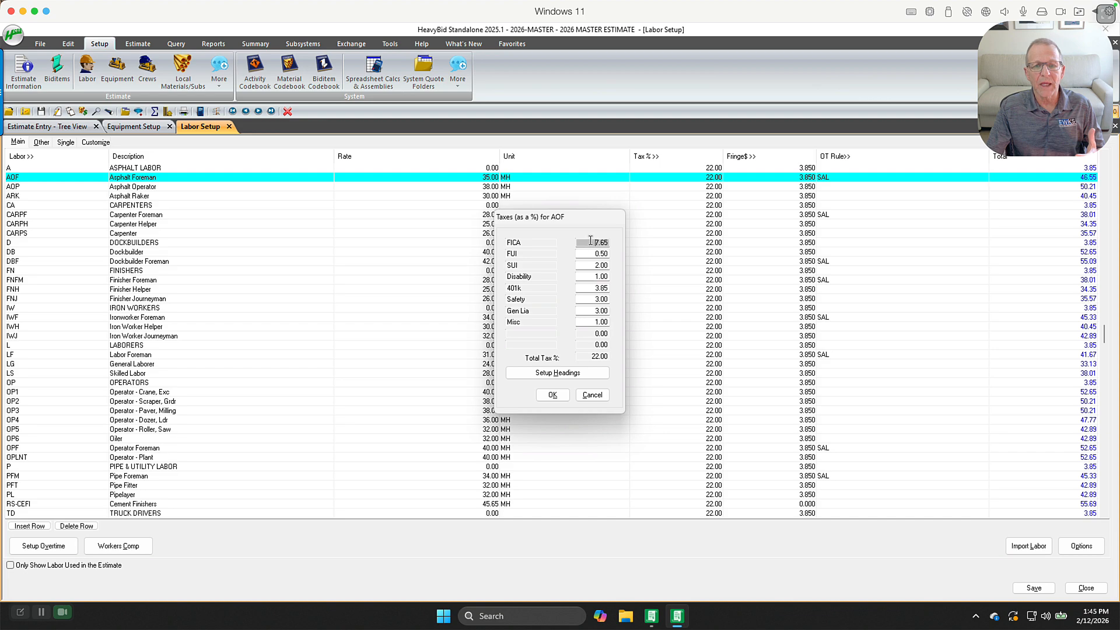
pyautogui.doubleClick(590, 241)
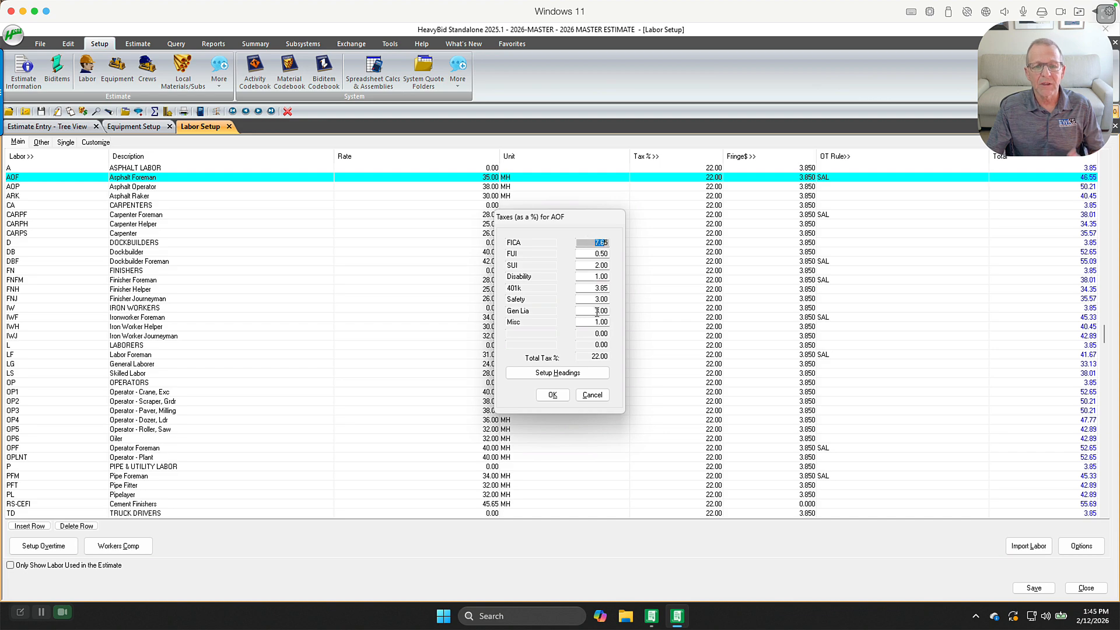
pyautogui.click(552, 395)
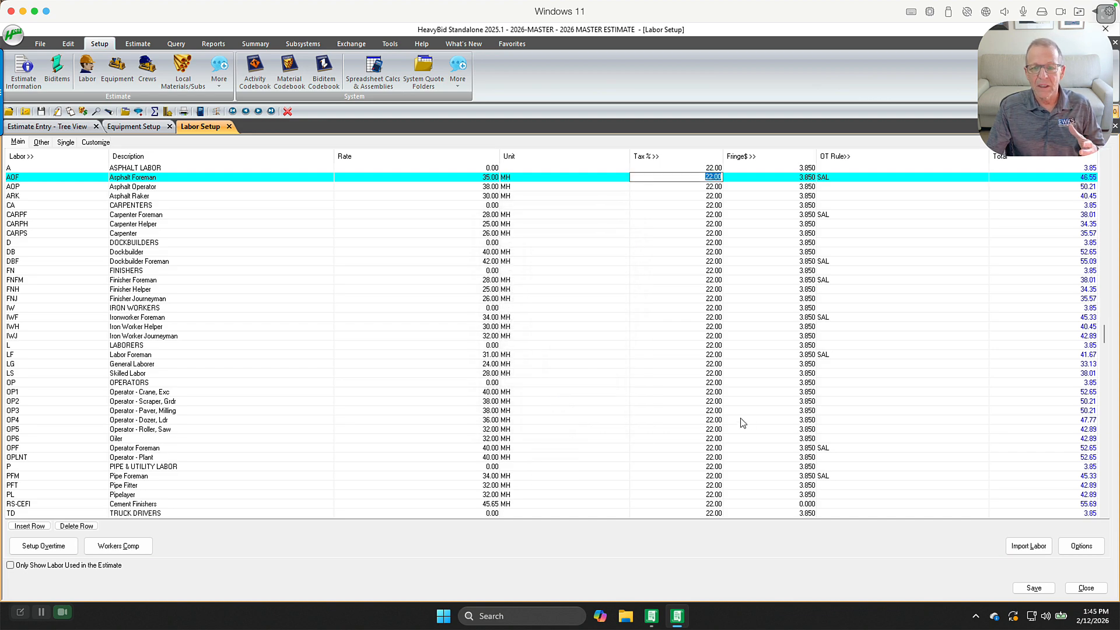
# Try copying the Asphalt Foreman's taxes to labor code ZSUPT with Change Taxes, then cancel and close the options
pyautogui.click(1073, 547)
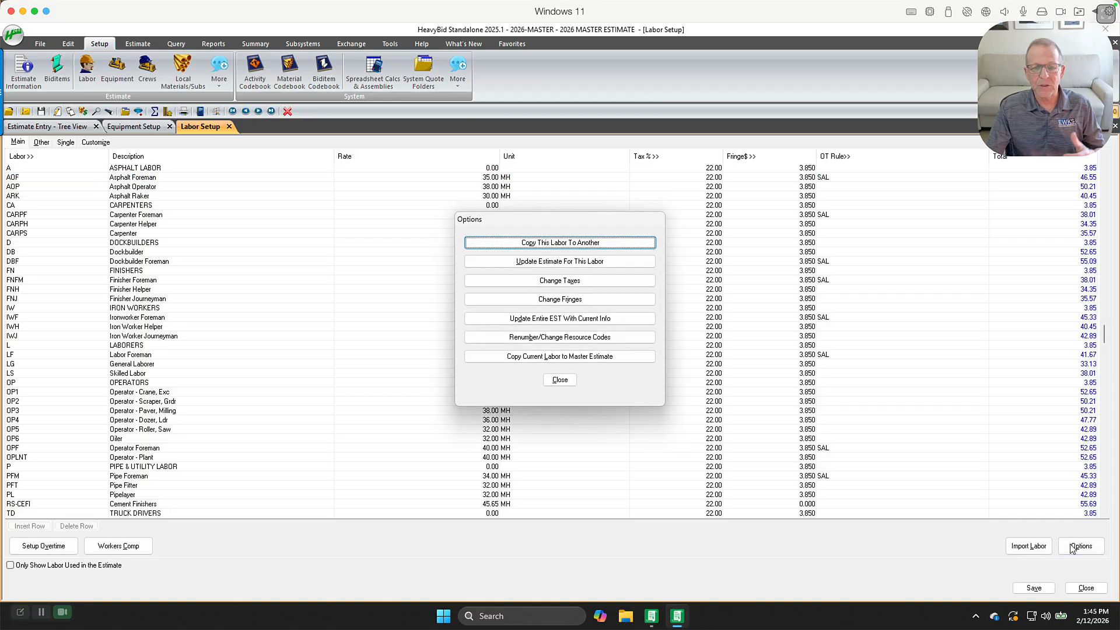
pyautogui.click(595, 283)
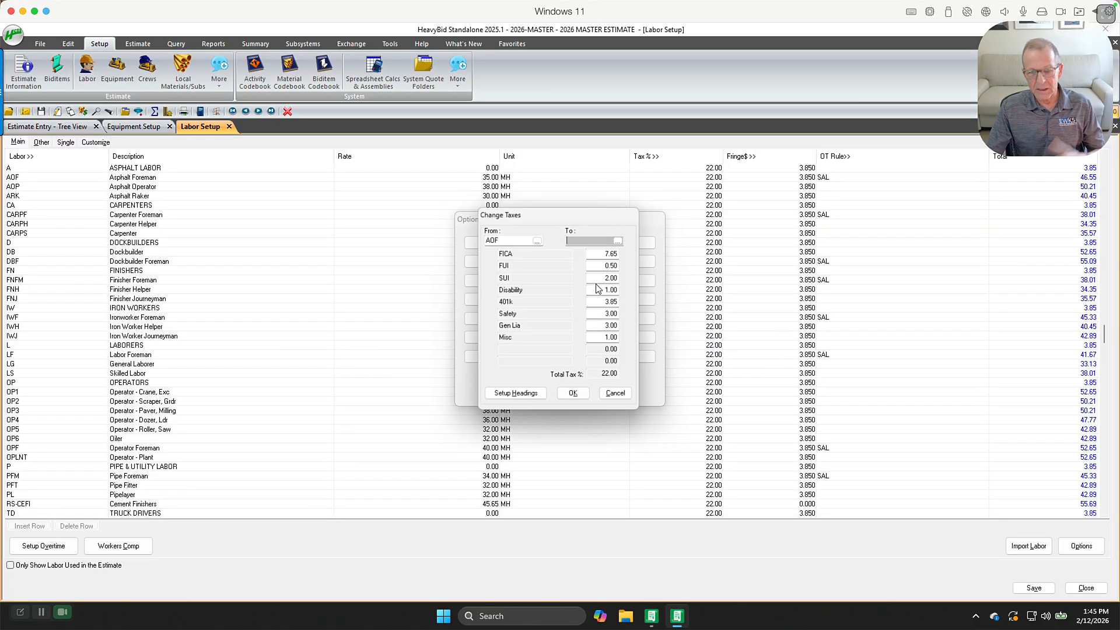
pyautogui.click(620, 239)
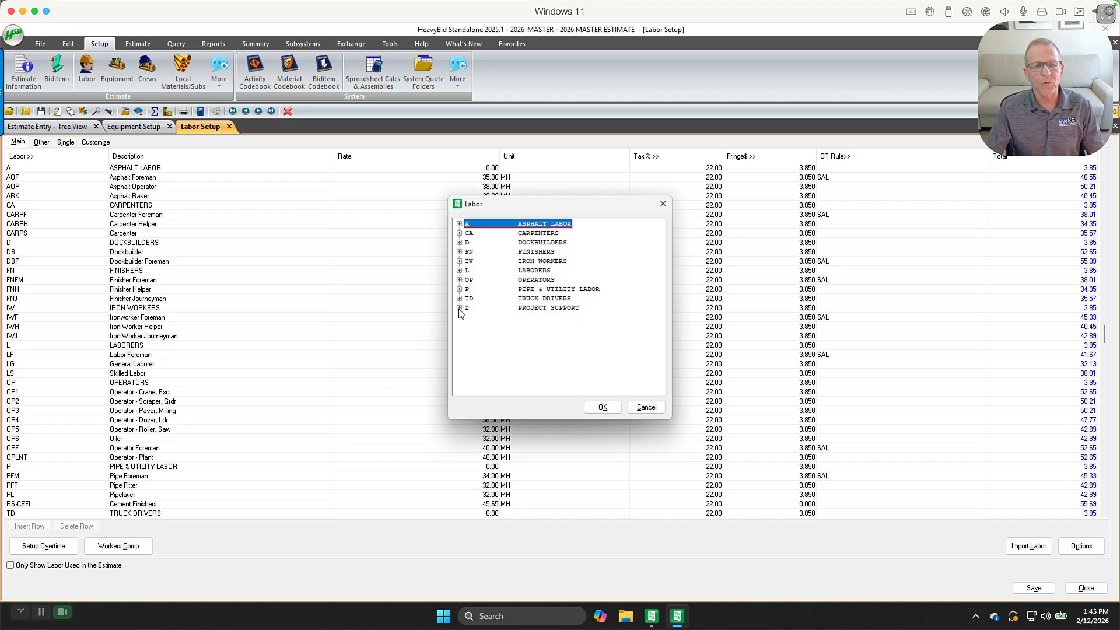
pyautogui.click(459, 308)
pyautogui.click(477, 364)
pyautogui.click(599, 408)
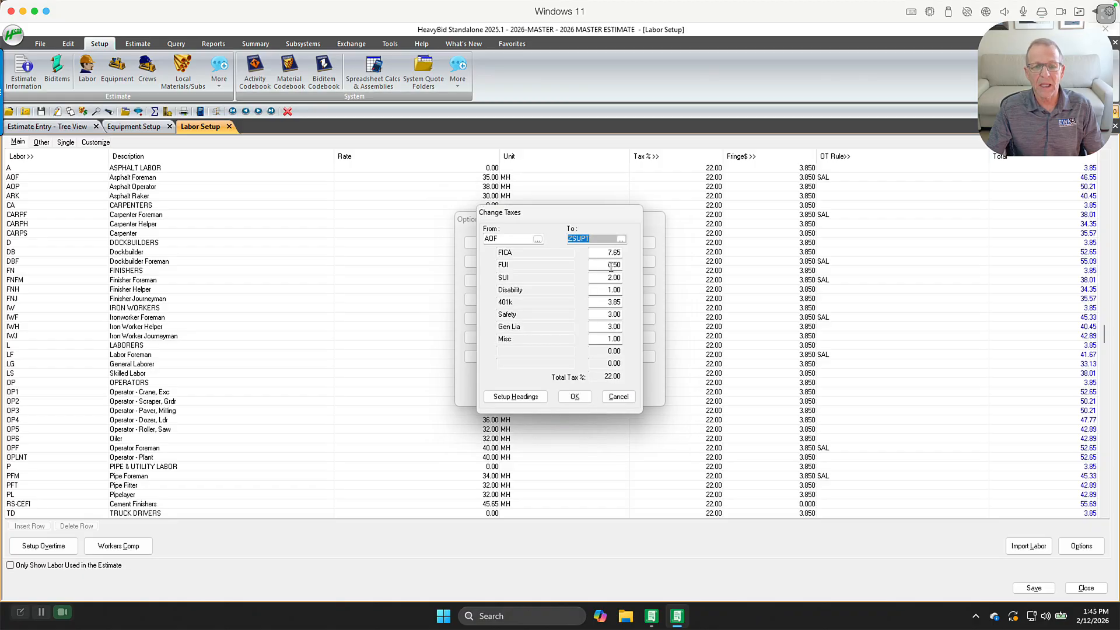
pyautogui.click(605, 254)
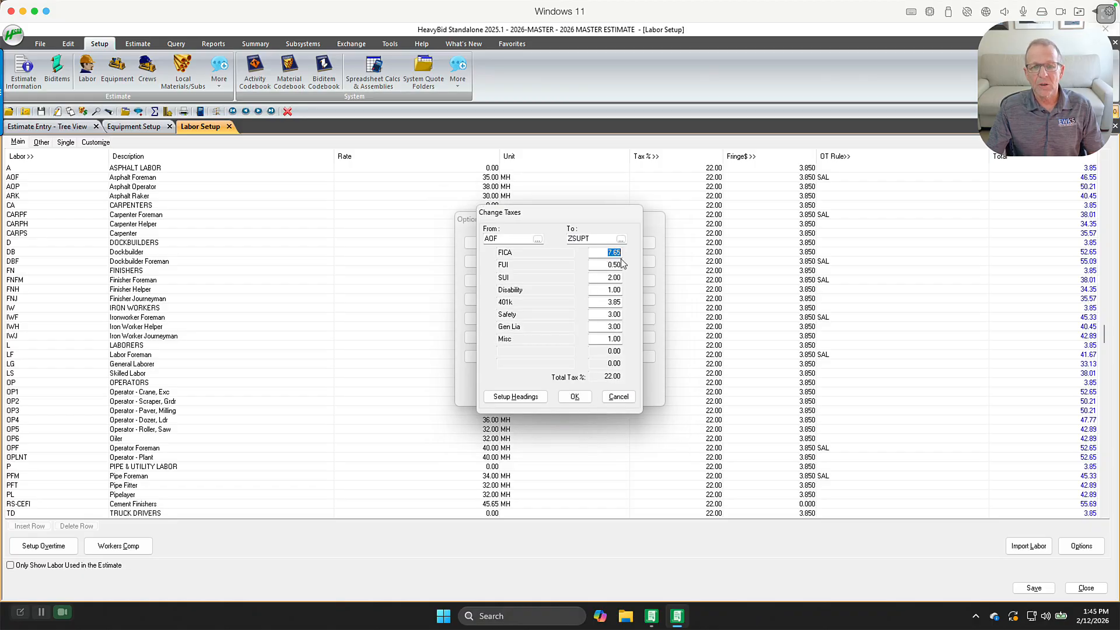
pyautogui.click(619, 327)
pyautogui.click(605, 338)
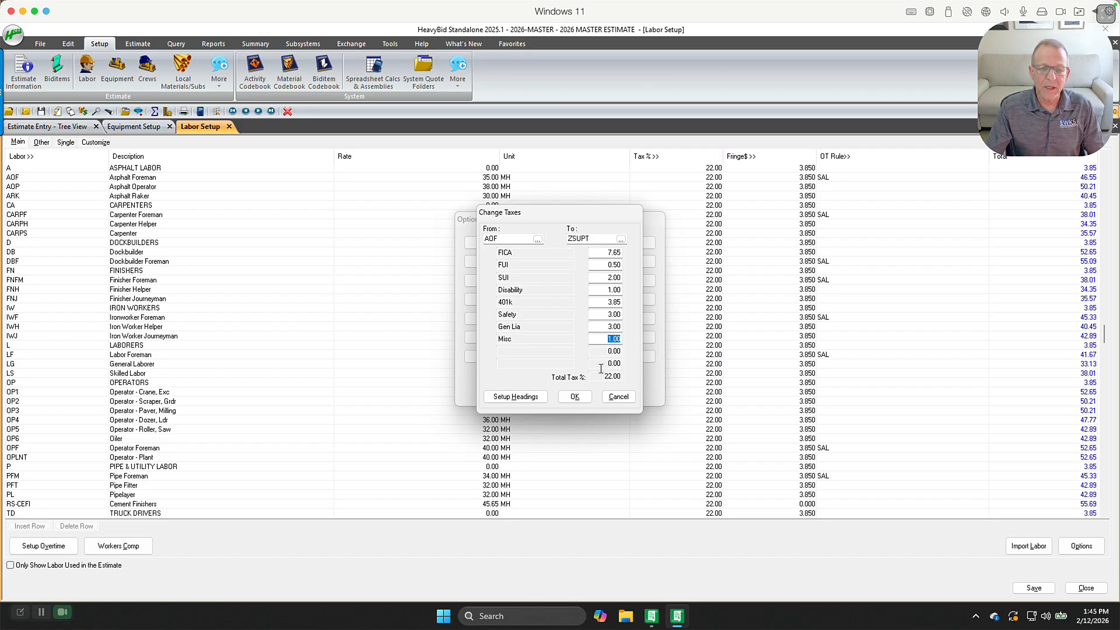
pyautogui.click(619, 255)
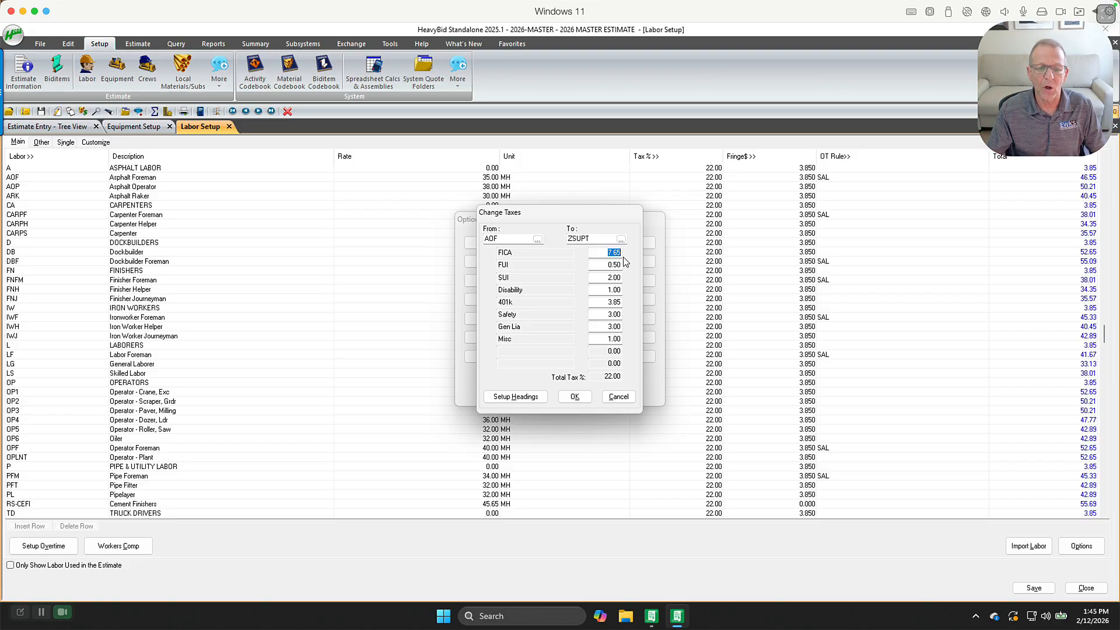
pyautogui.click(610, 402)
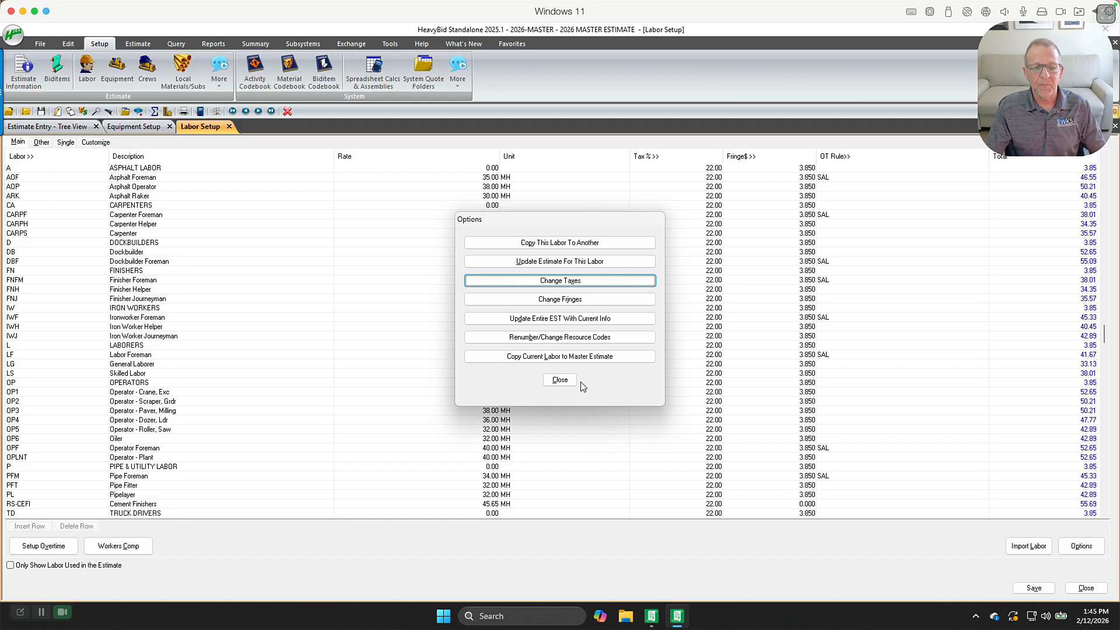
pyautogui.click(560, 380)
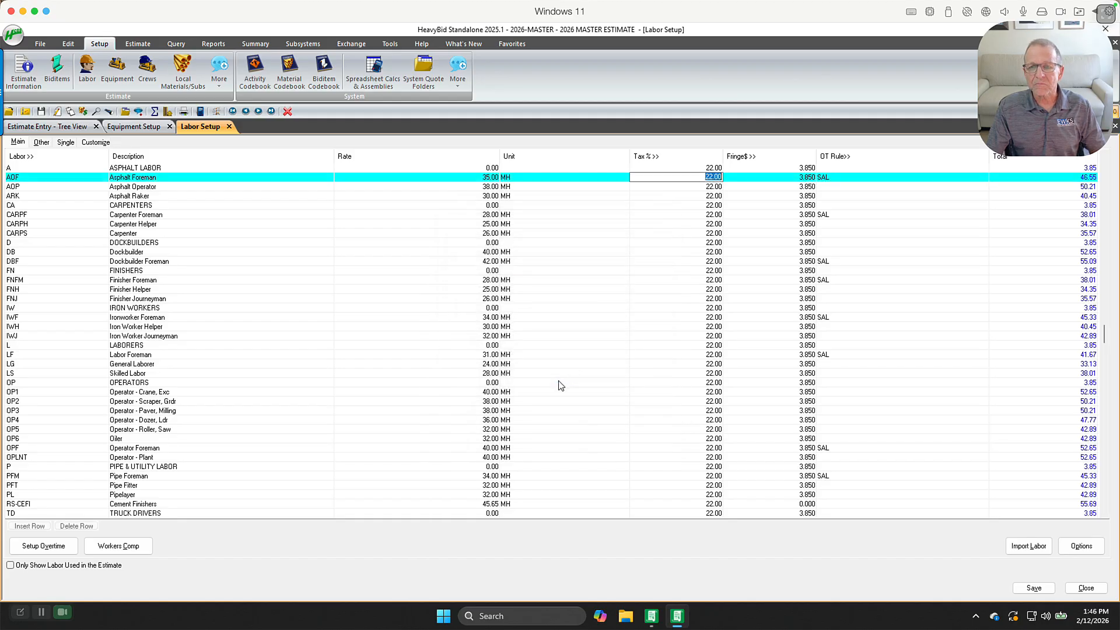
# Review the Asphalt Foreman's fringe breakdown, then reopen and close the labor options without changes
pyautogui.click(799, 178)
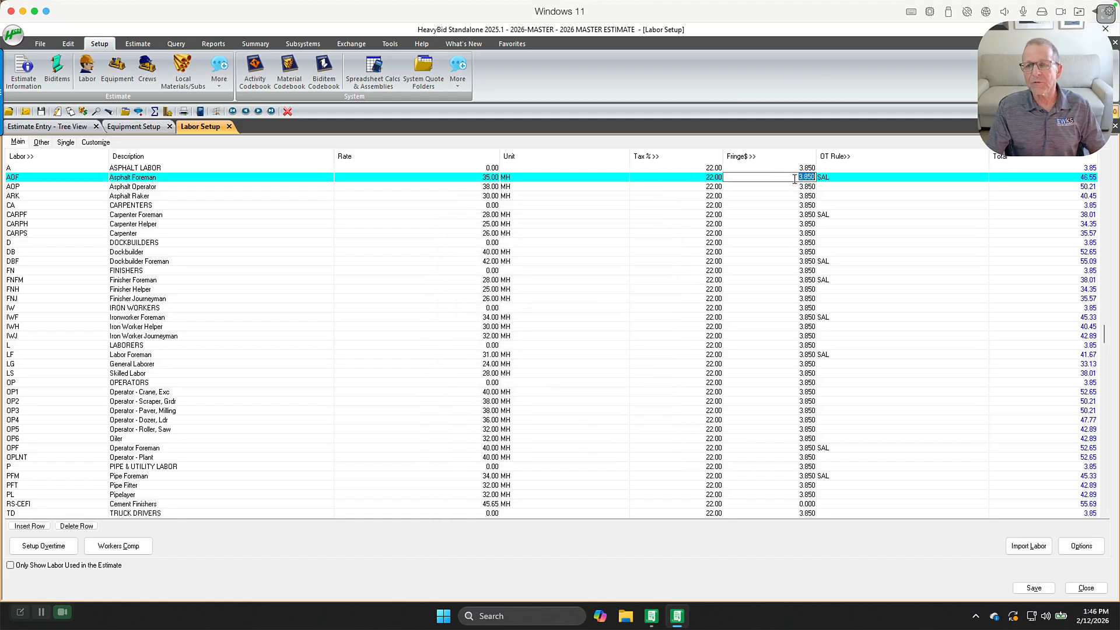
pyautogui.click(751, 158)
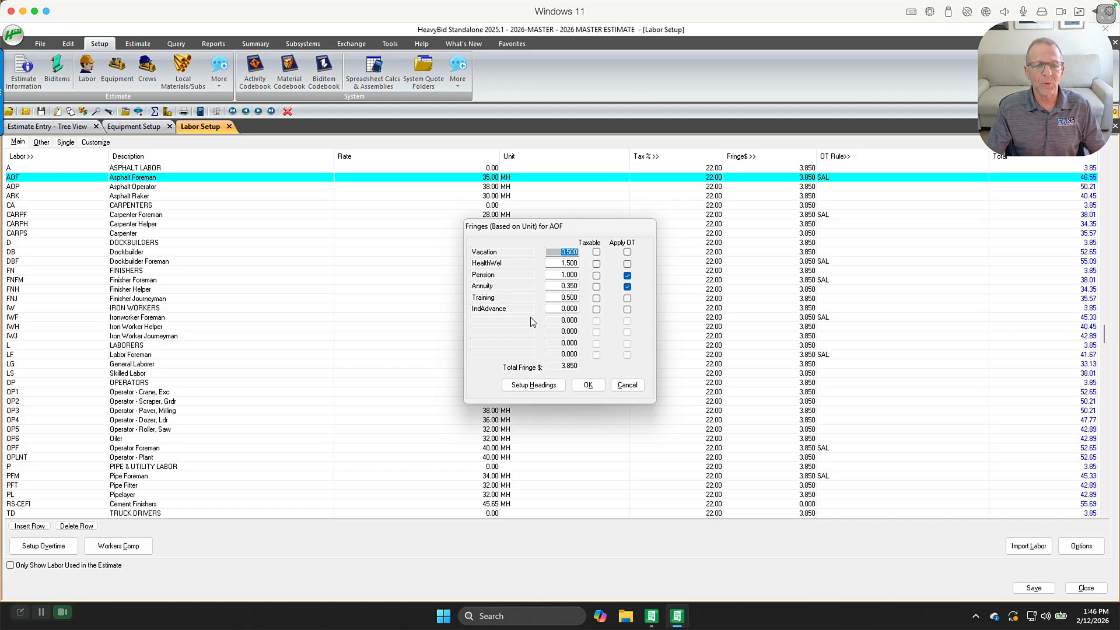
pyautogui.click(627, 385)
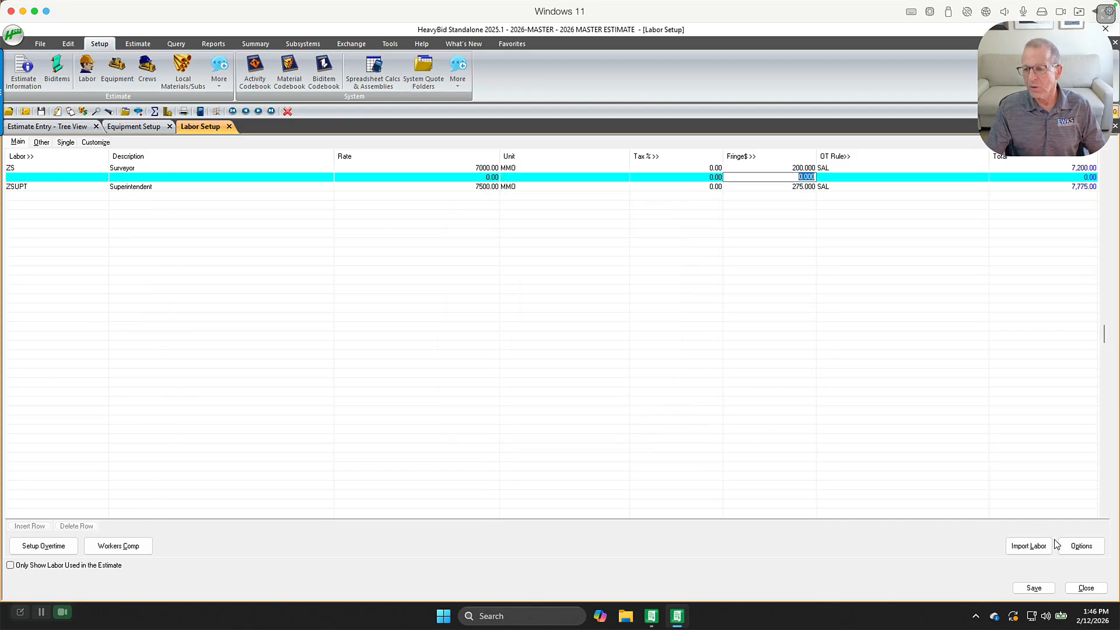
pyautogui.click(1081, 546)
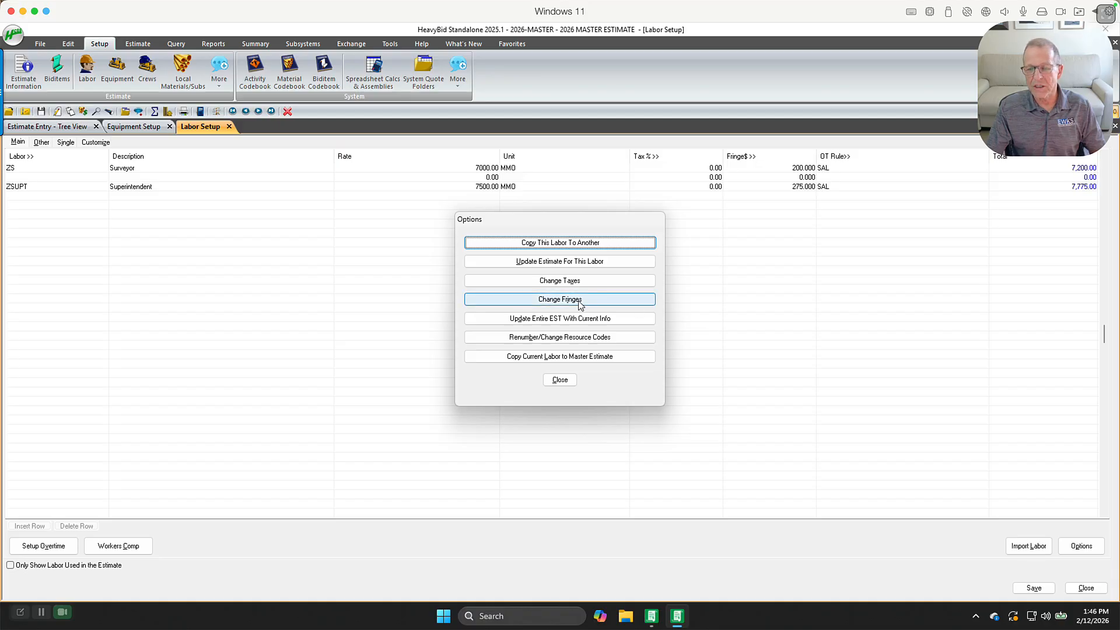
pyautogui.click(561, 380)
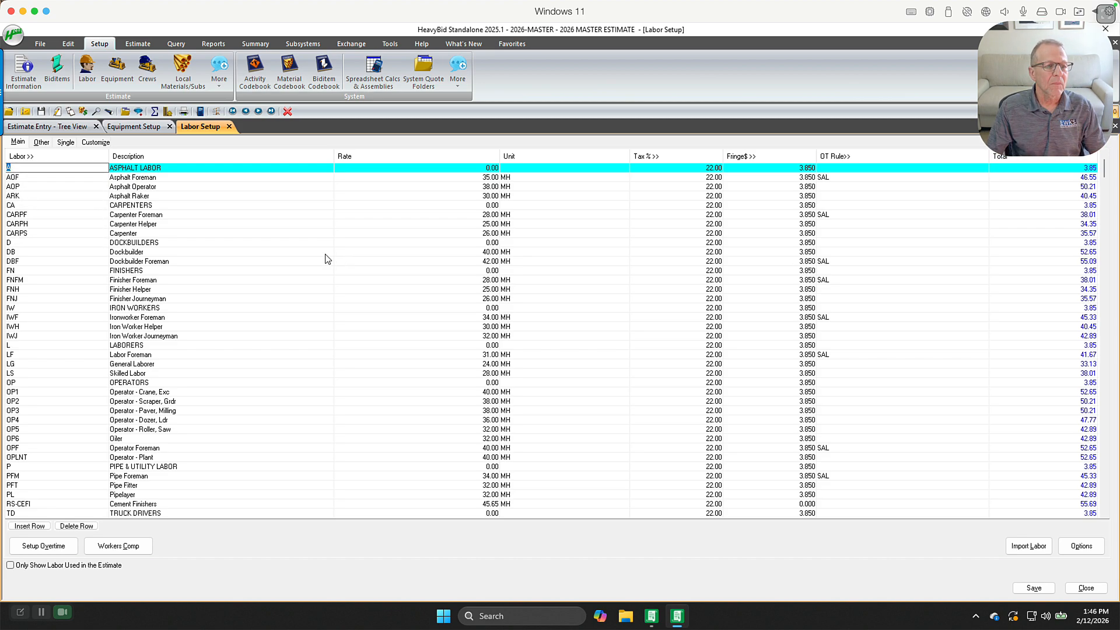
# Open the overtime rule setup and review the premium rates and hours of the SAL and STD overtime rules
pyautogui.click(224, 77)
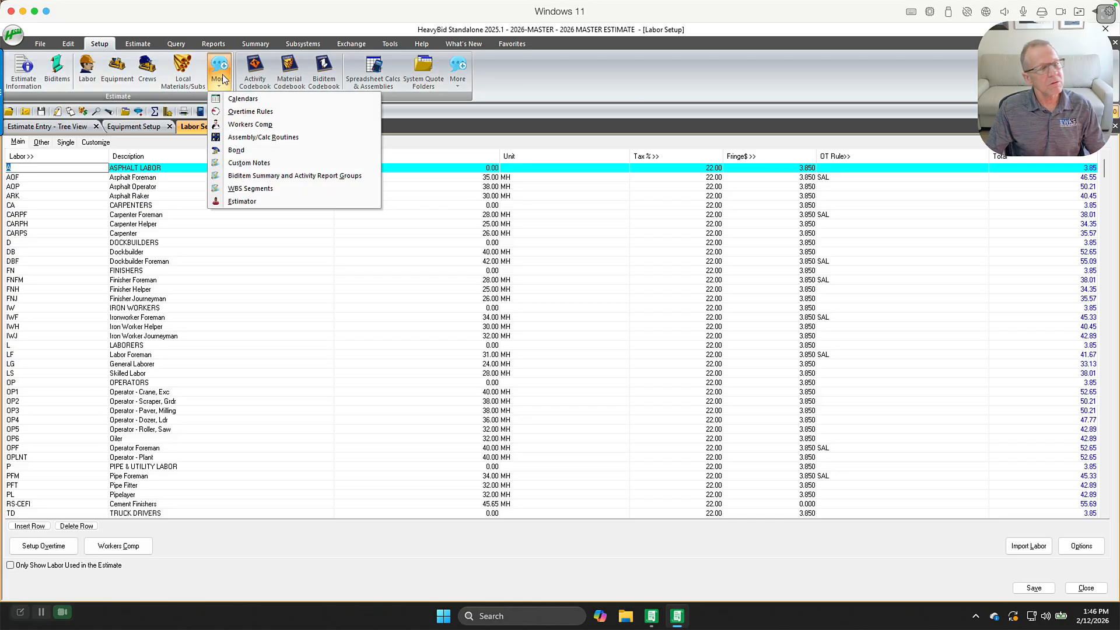
pyautogui.click(233, 110)
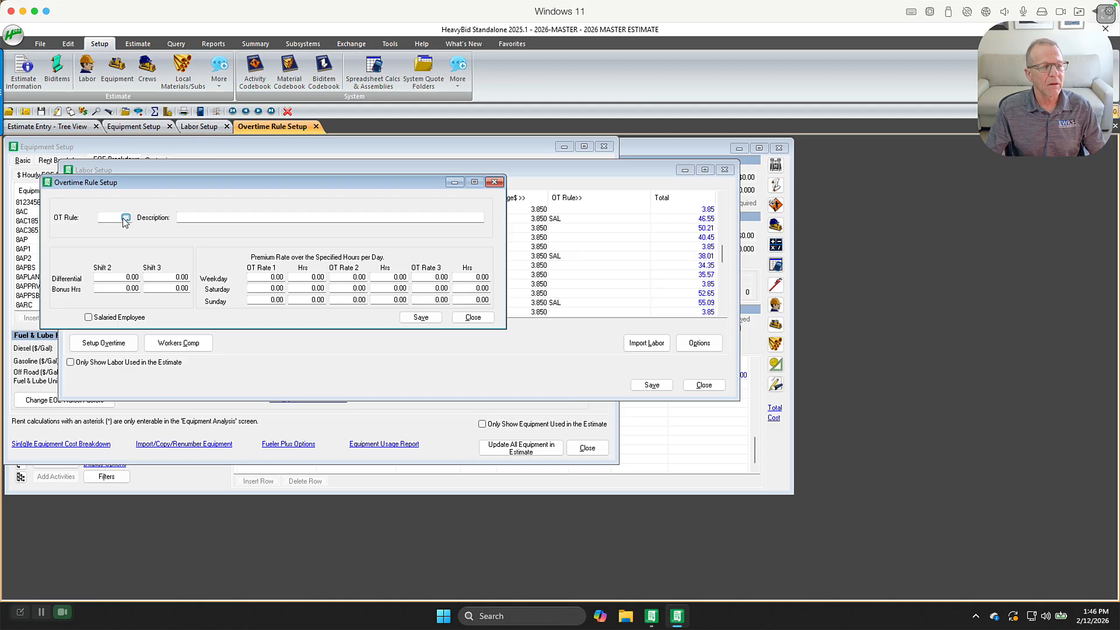
pyautogui.click(125, 218)
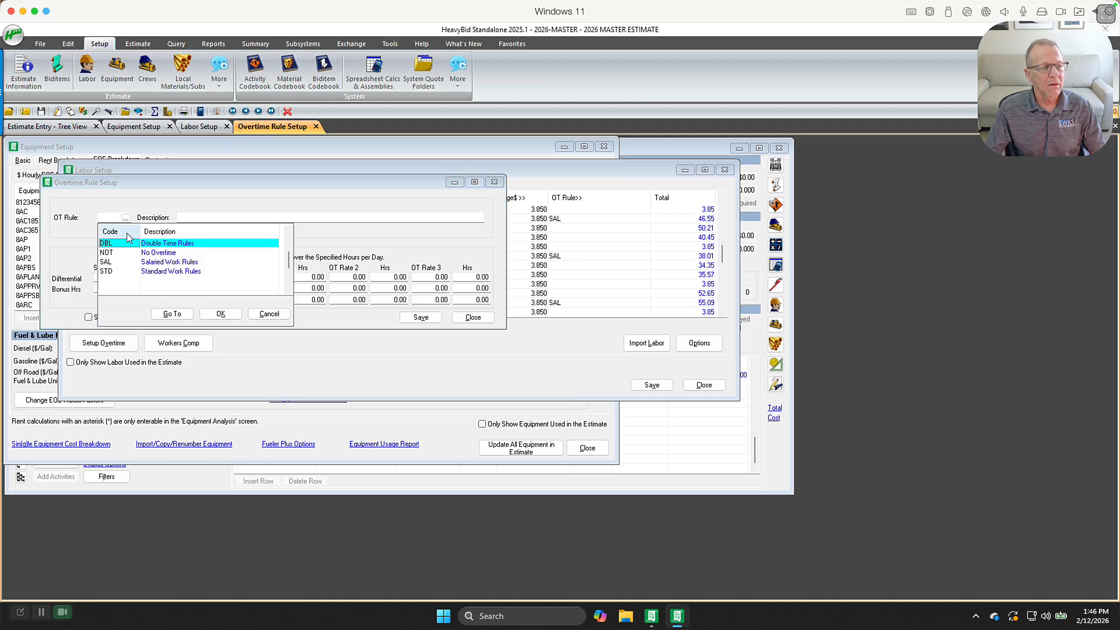
pyautogui.doubleClick(119, 263)
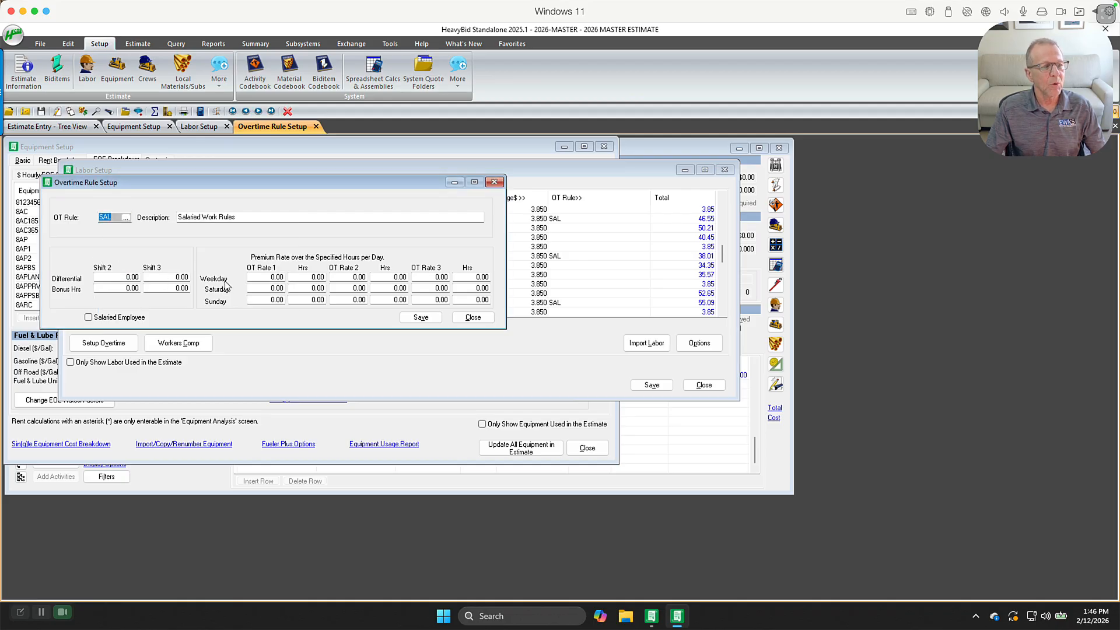
pyautogui.click(125, 218)
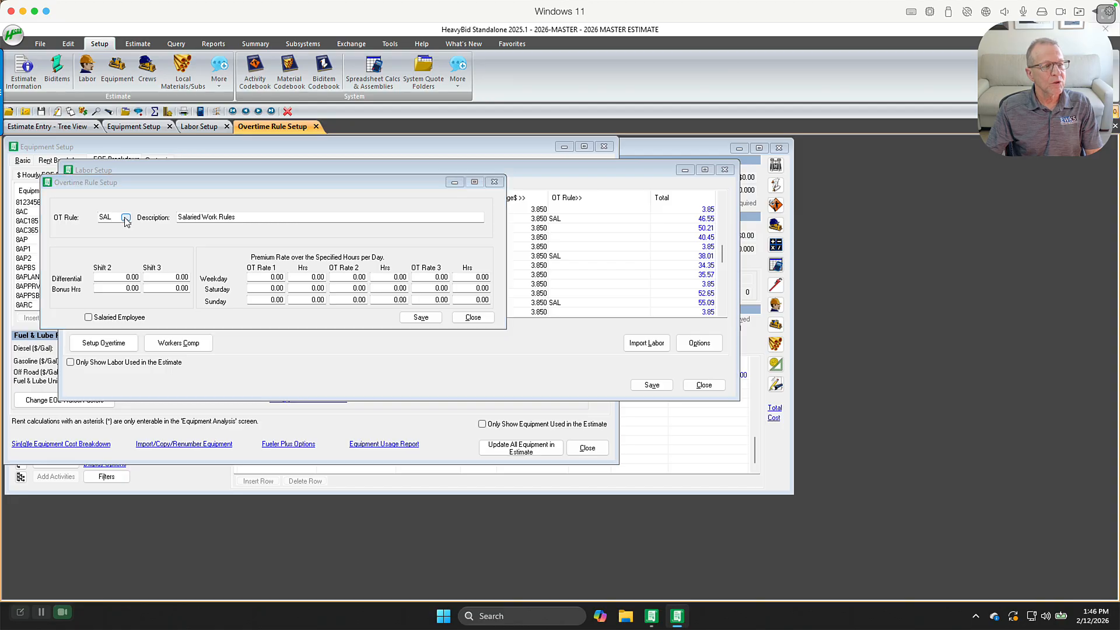
pyautogui.doubleClick(126, 272)
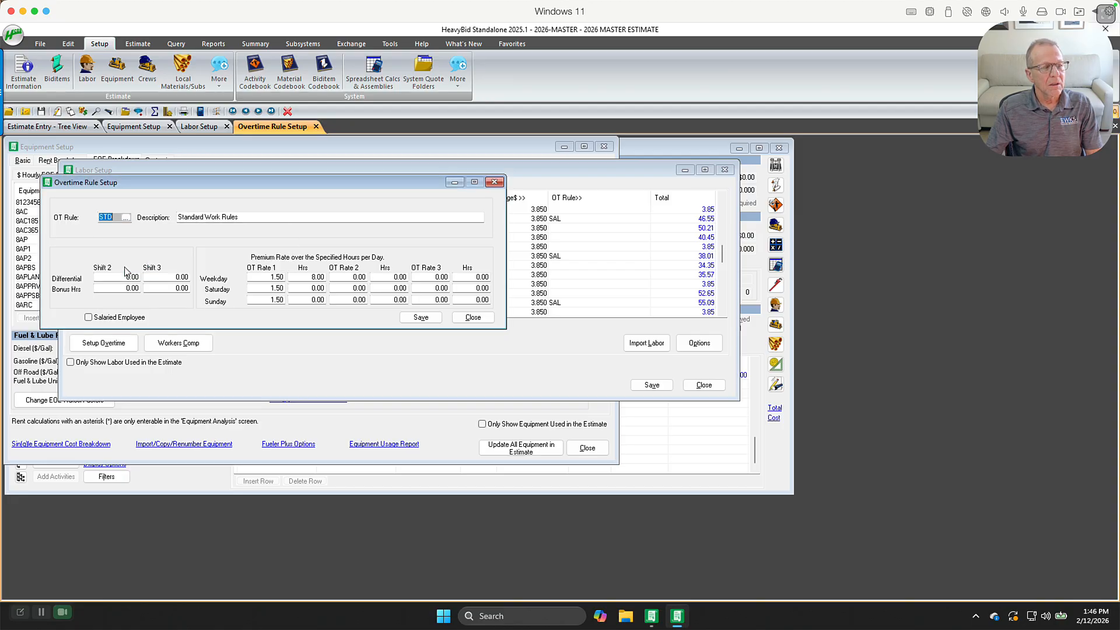
pyautogui.click(285, 278)
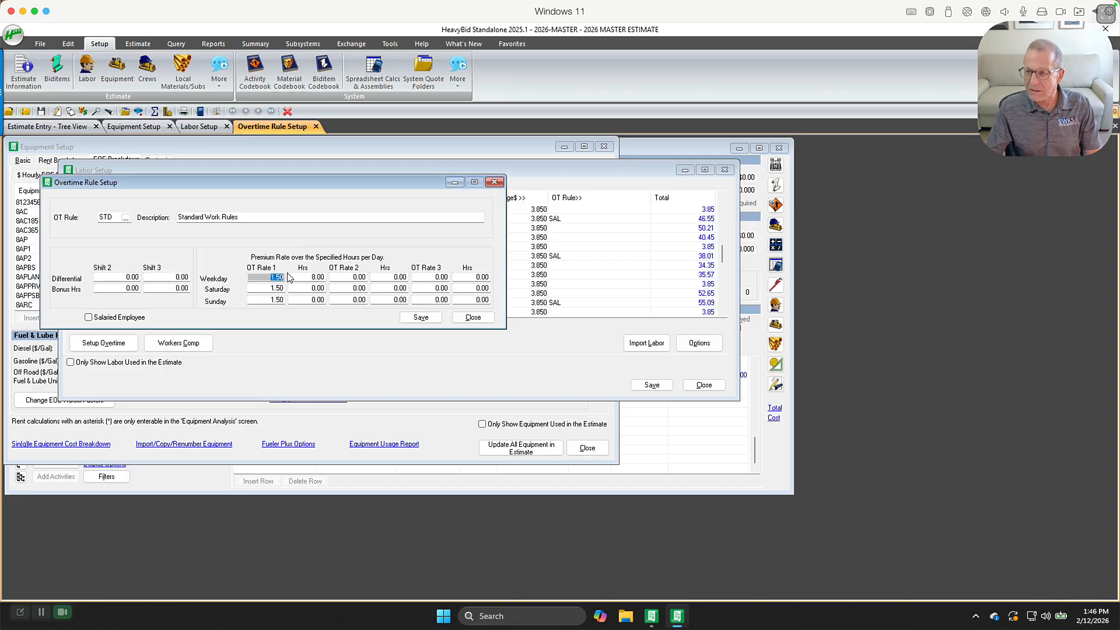
pyautogui.click(297, 277)
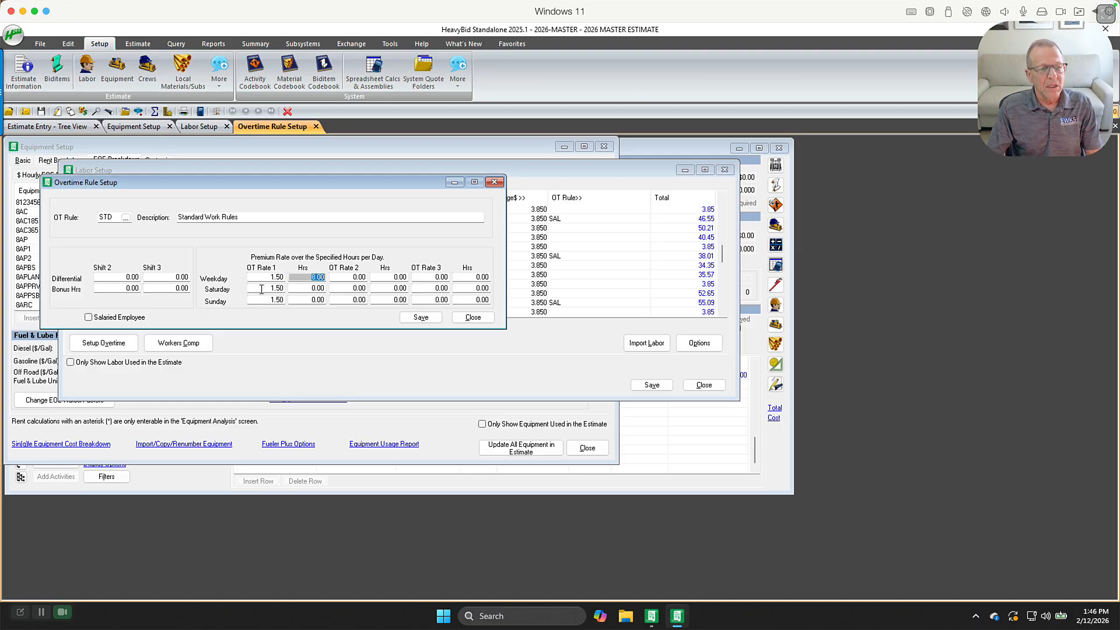
pyautogui.click(285, 288)
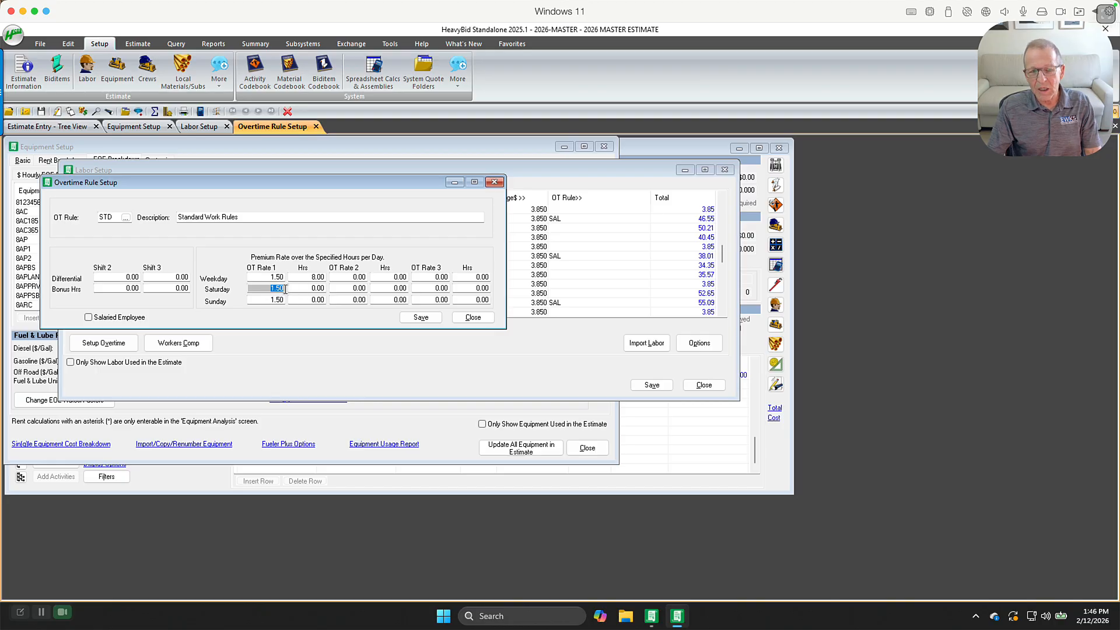
pyautogui.click(319, 288)
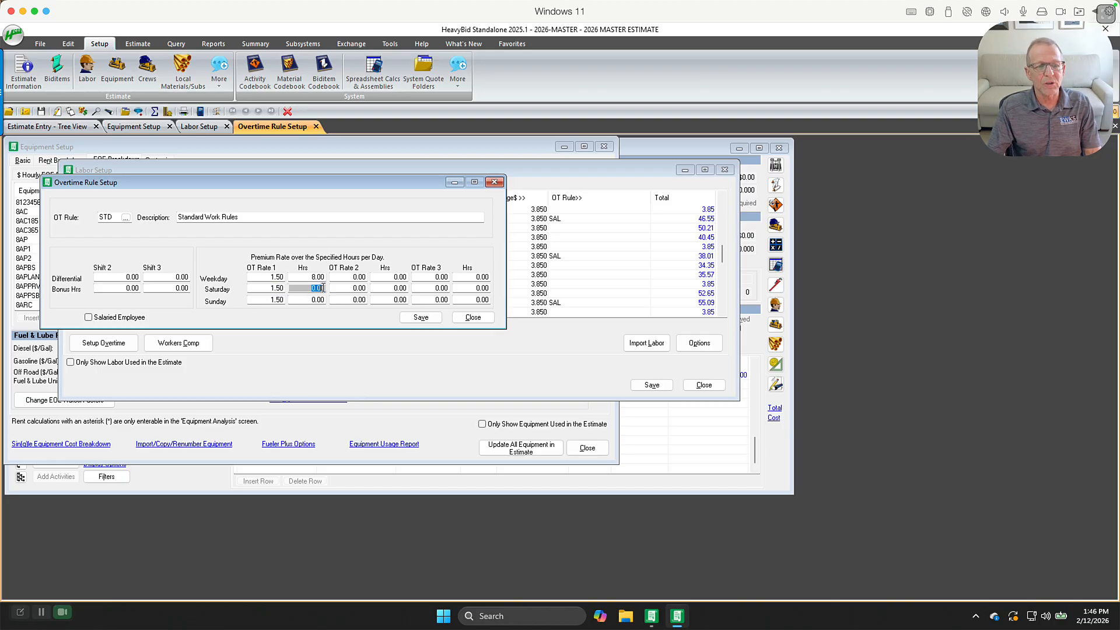
pyautogui.click(285, 300)
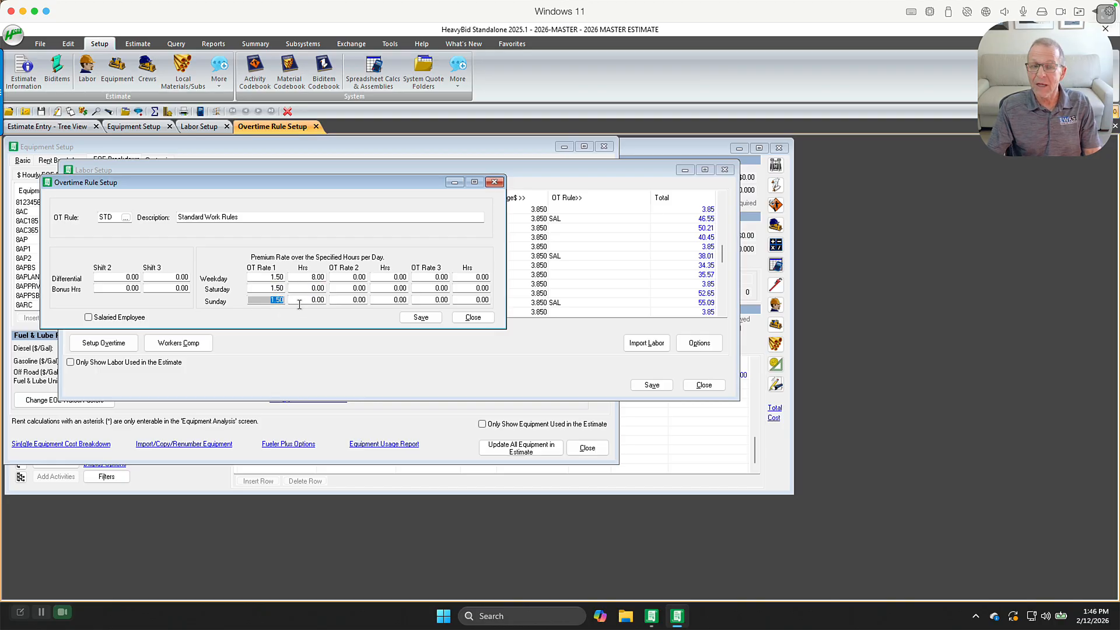
pyautogui.click(303, 300)
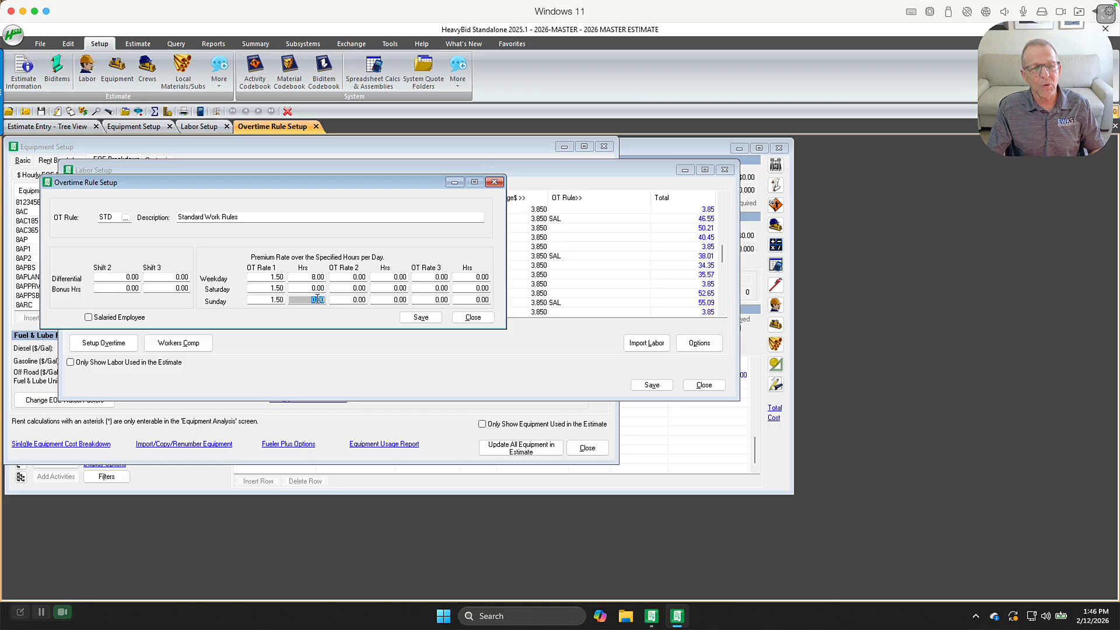
pyautogui.click(352, 278)
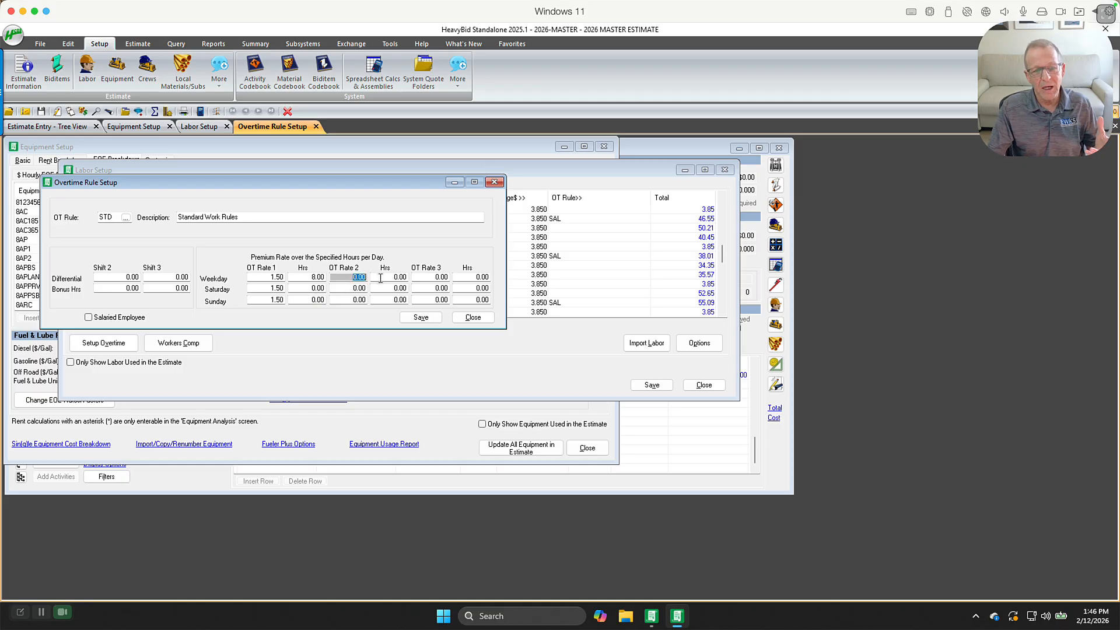
pyautogui.click(380, 278)
pyautogui.click(354, 278)
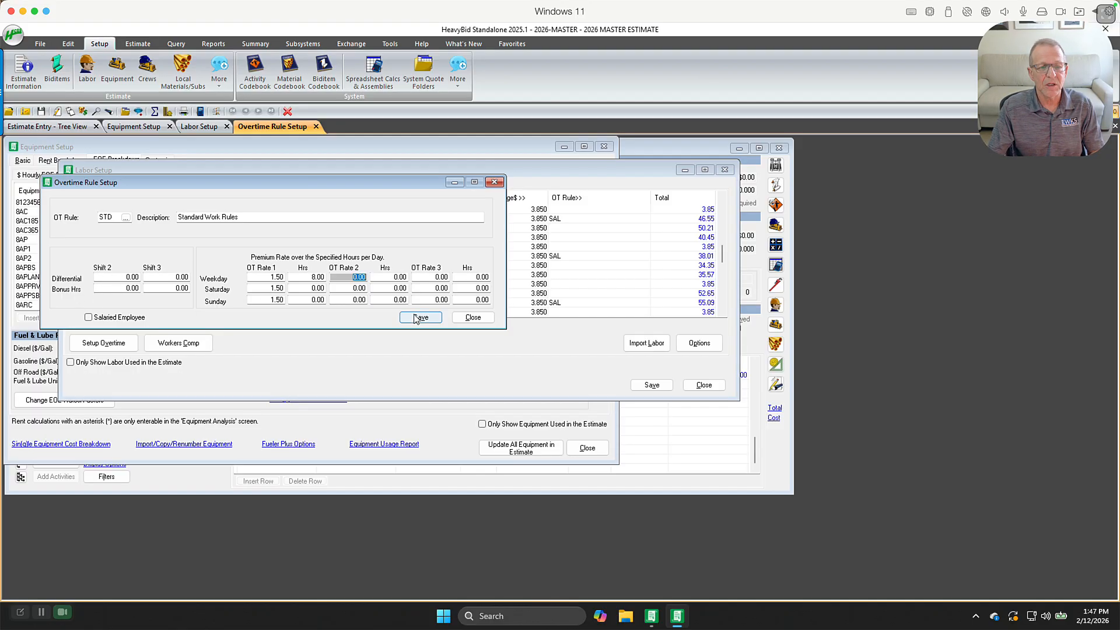
pyautogui.click(471, 318)
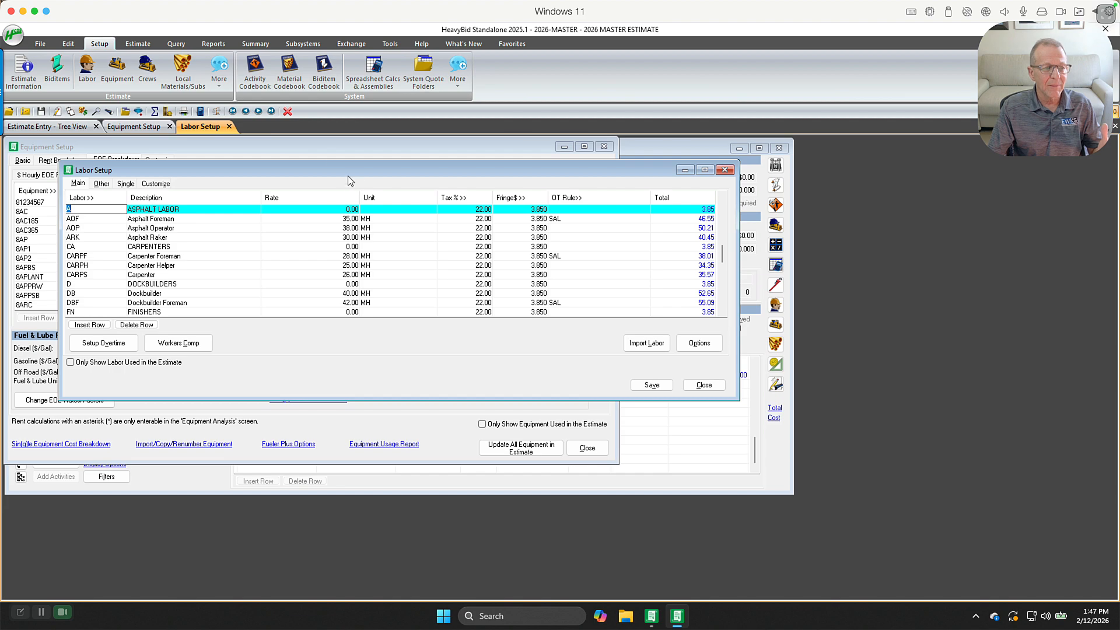
# Open the work week calendar setup and review the daily overtime hours of calendar 510
pyautogui.click(221, 74)
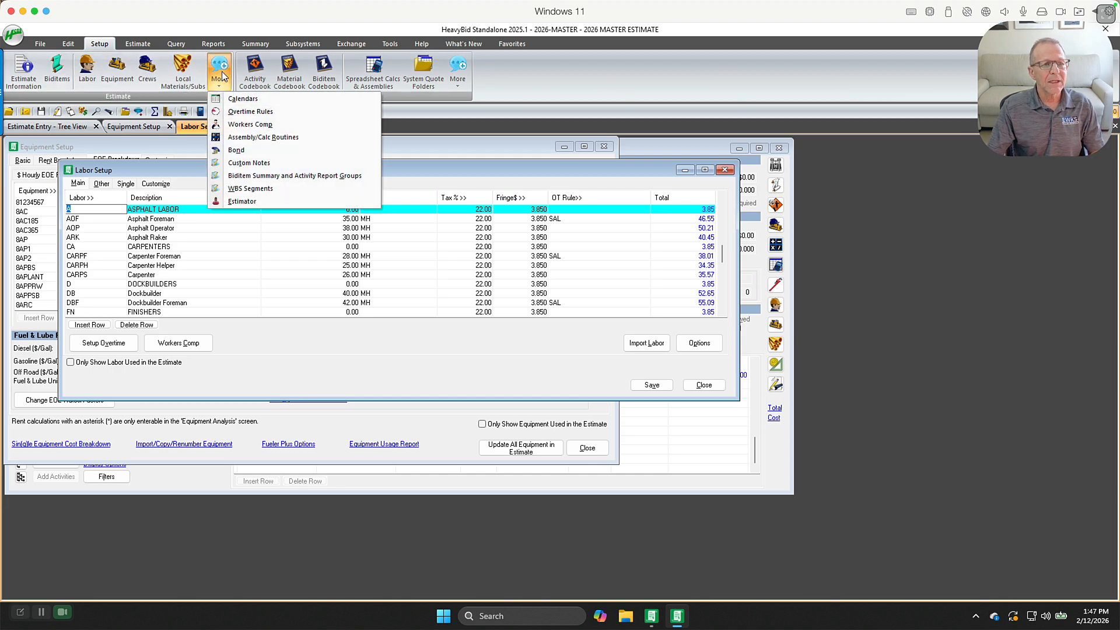
pyautogui.click(230, 99)
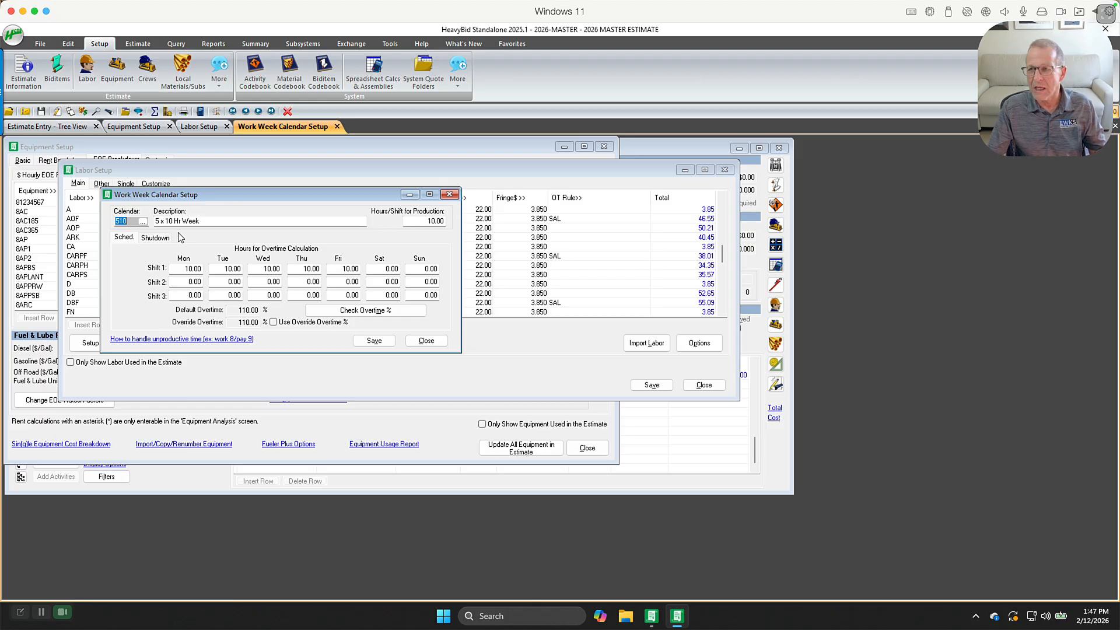
pyautogui.click(424, 222)
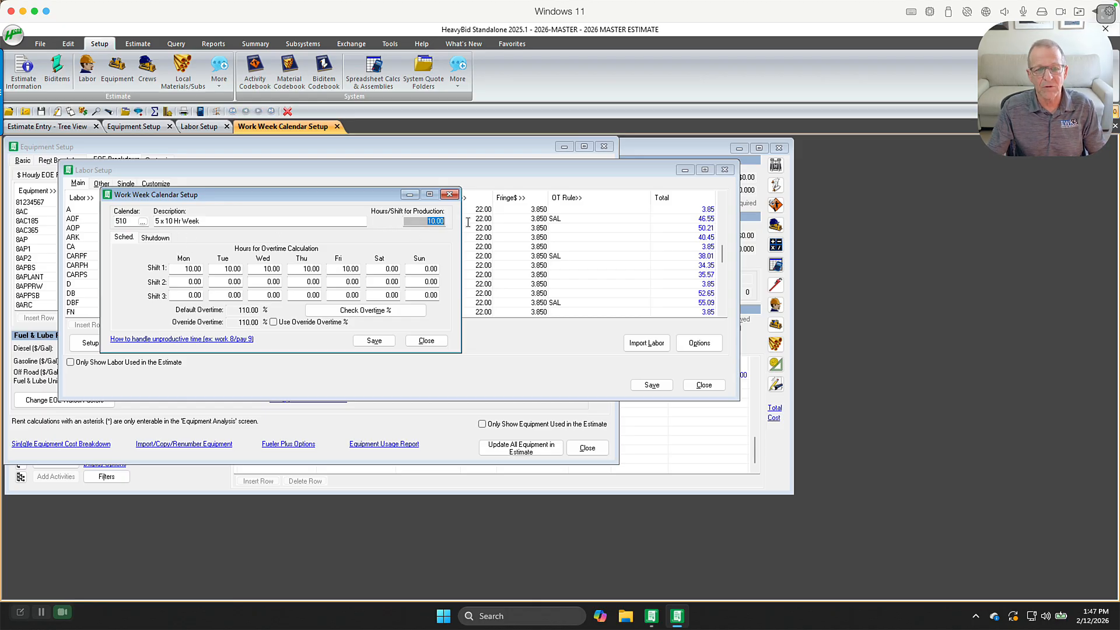
pyautogui.click(182, 269)
pyautogui.click(225, 269)
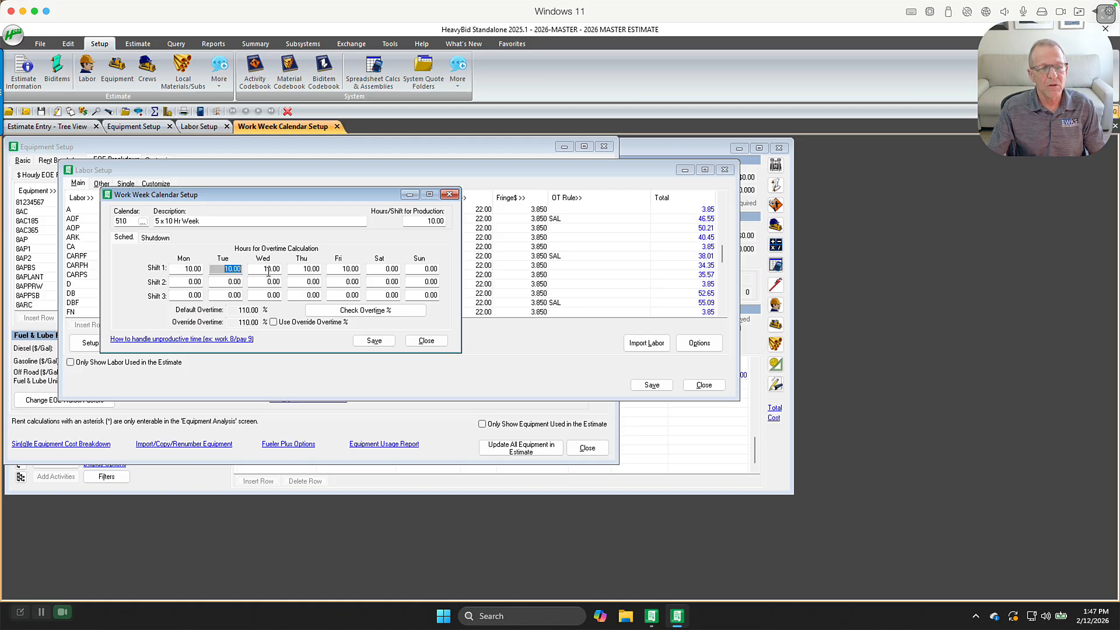
pyautogui.click(269, 269)
pyautogui.click(301, 268)
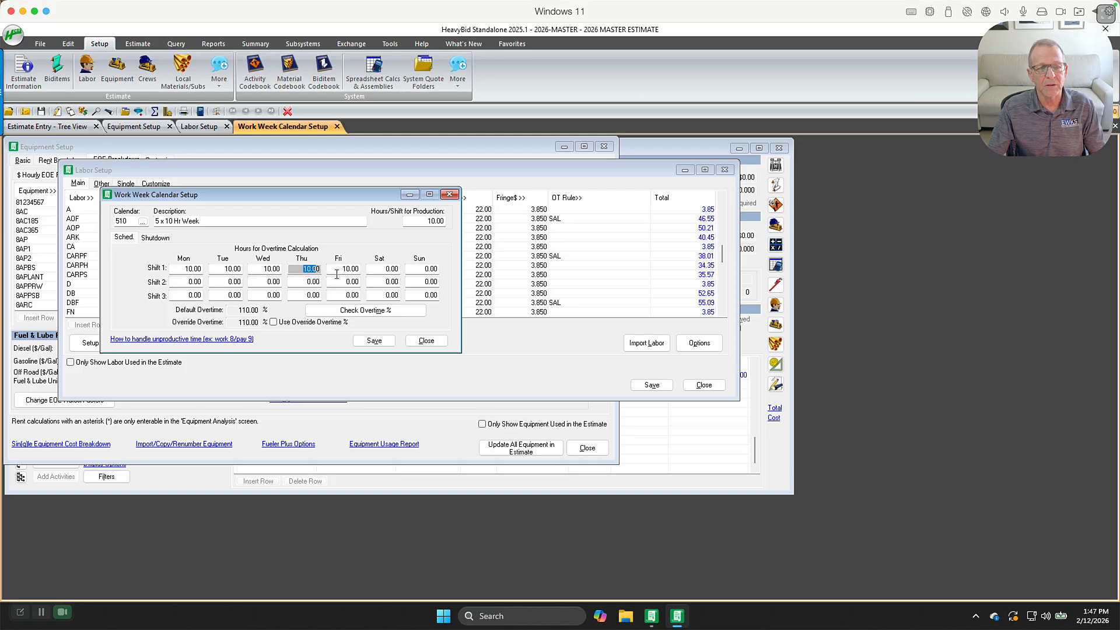
pyautogui.click(343, 269)
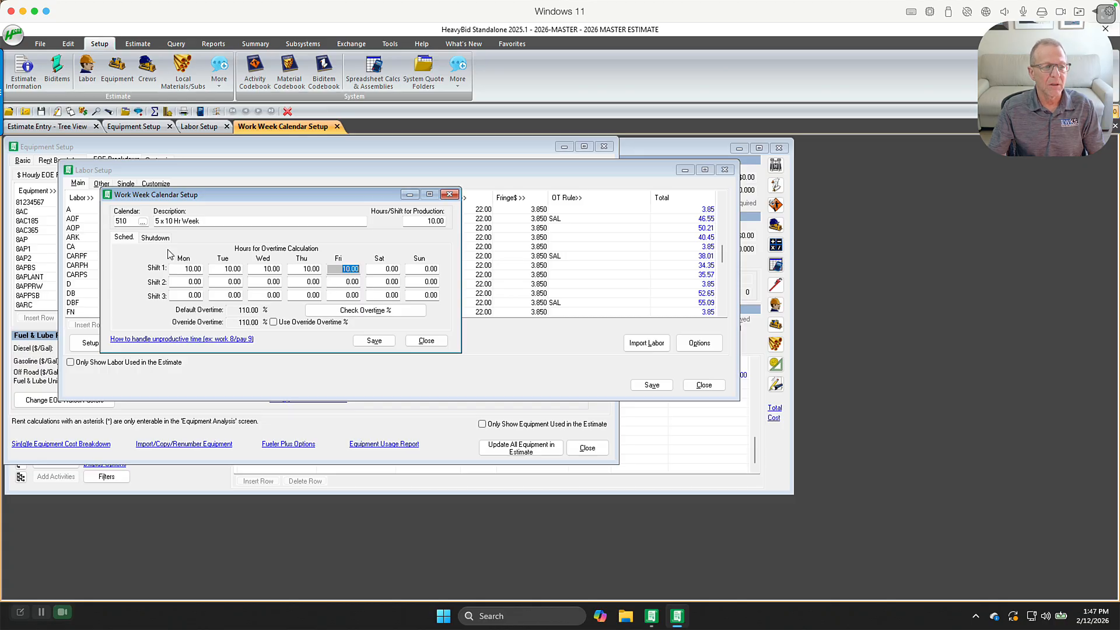
# Switch to calendar 512 (5 x 12 Hr Week), set its override overtime to 0 and save without updating the estimate
pyautogui.click(142, 221)
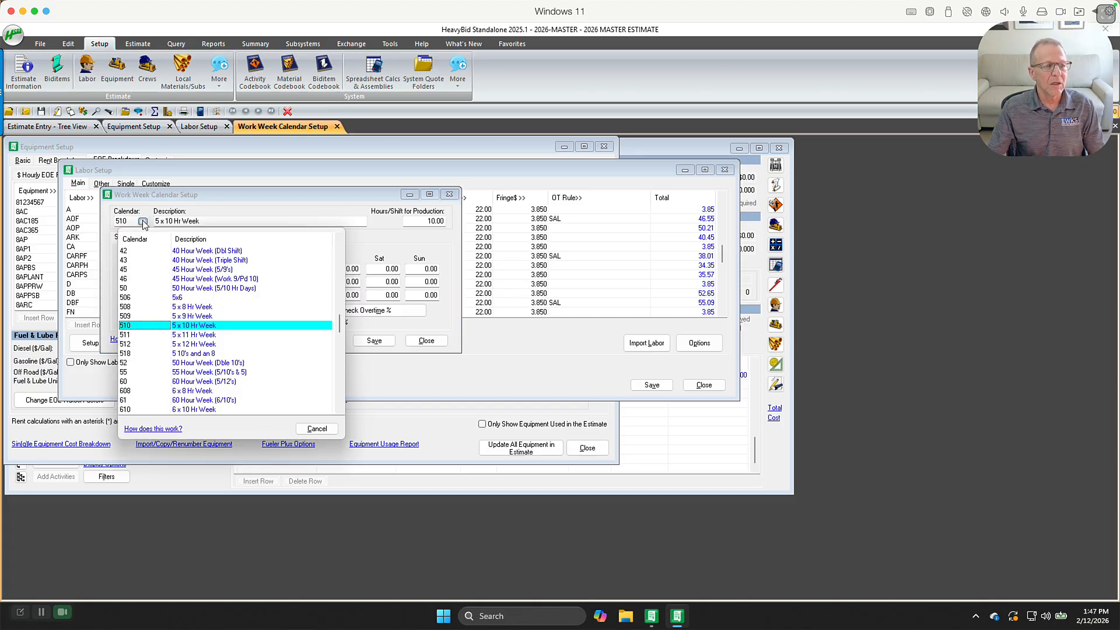
pyautogui.click(182, 346)
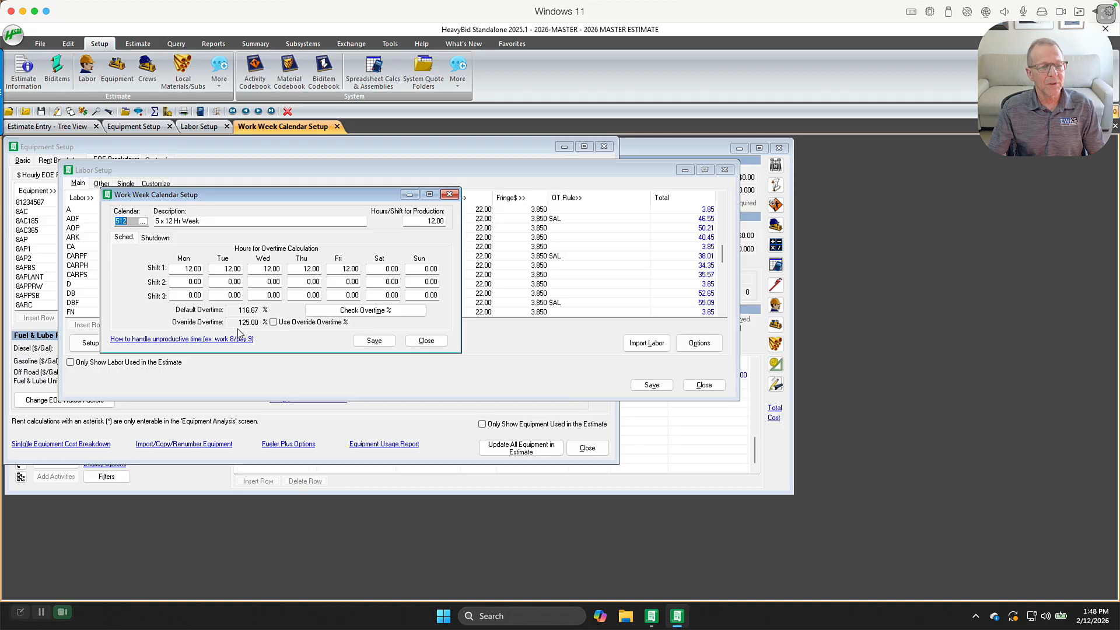
pyautogui.click(274, 322)
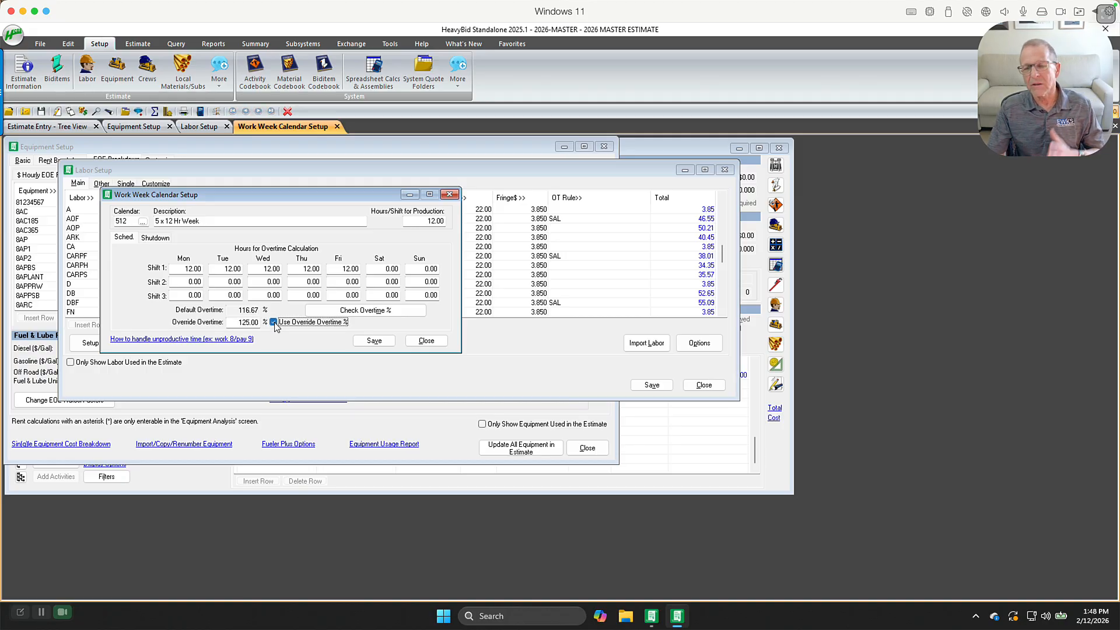
pyautogui.click(236, 322)
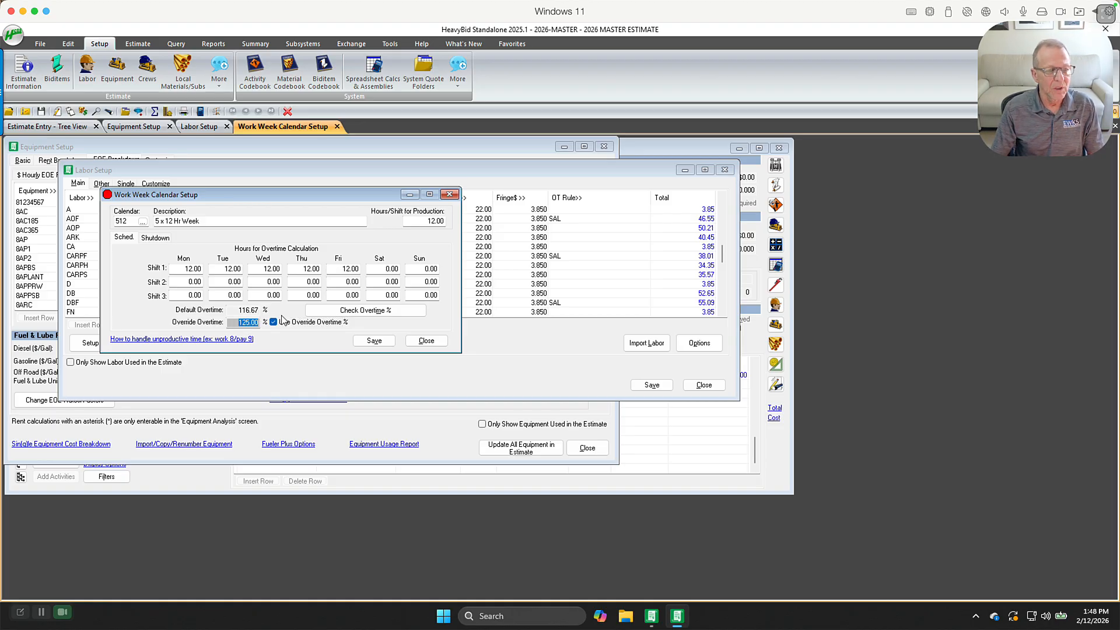
pyautogui.write('0')
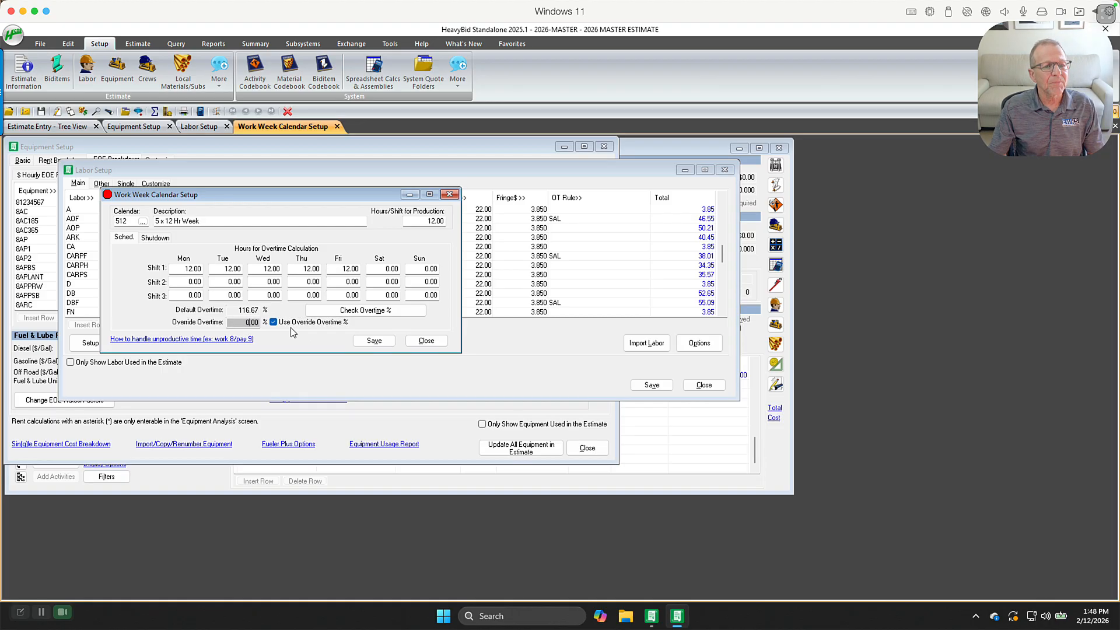
pyautogui.click(274, 323)
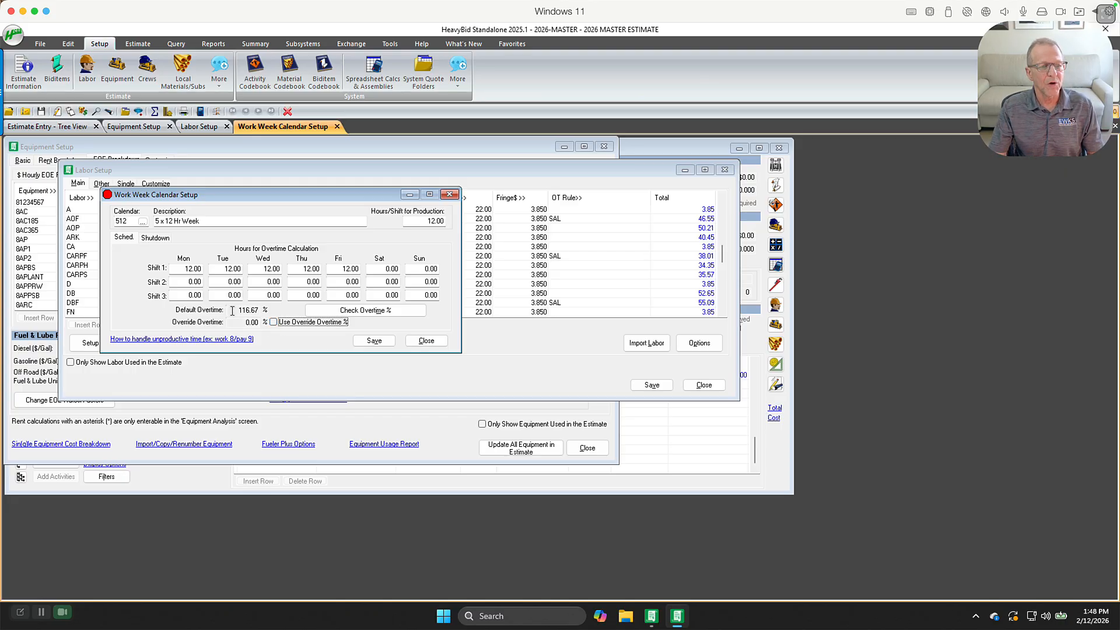
pyautogui.click(369, 341)
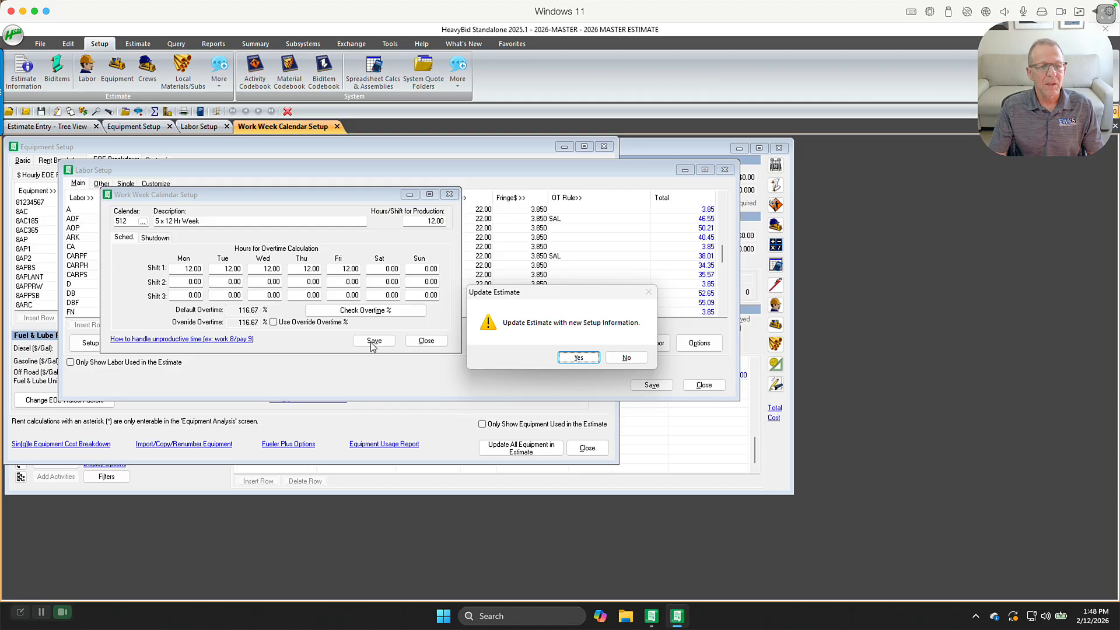
pyautogui.click(620, 358)
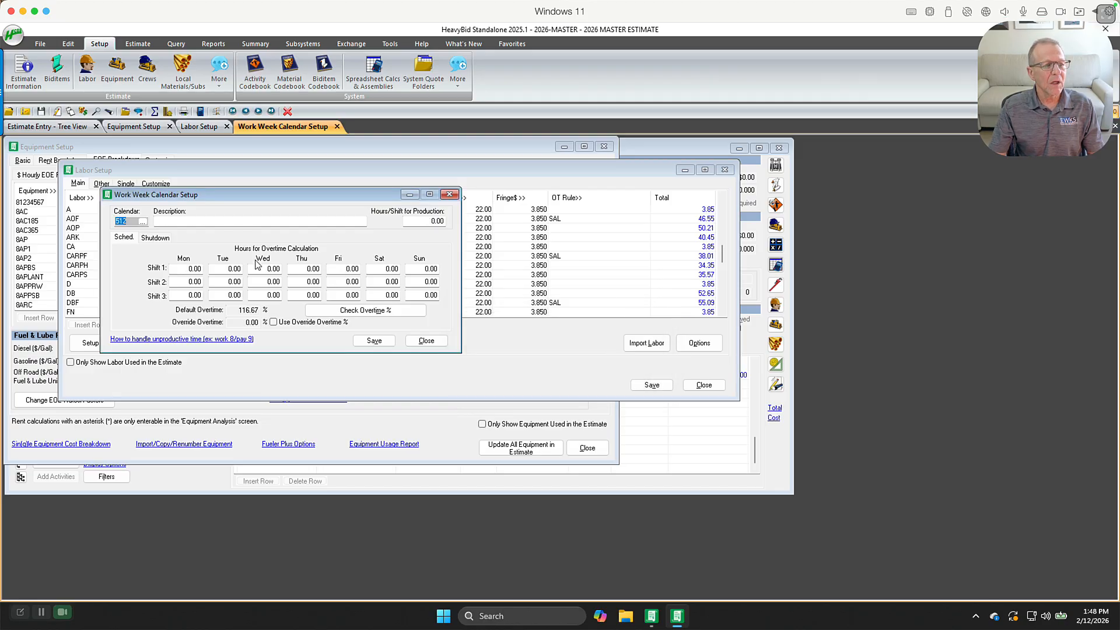
# Switch the work week calendar to 612 (6 x 12 Hr Week) to review its shift hours, then close the calendar setup
pyautogui.click(142, 222)
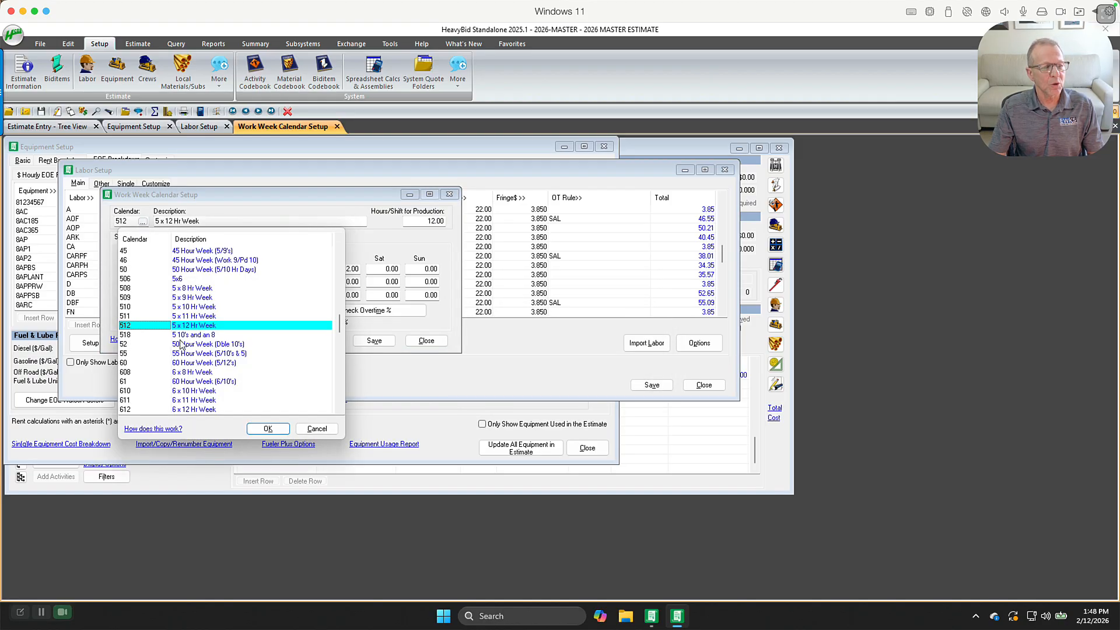
pyautogui.press('Down')
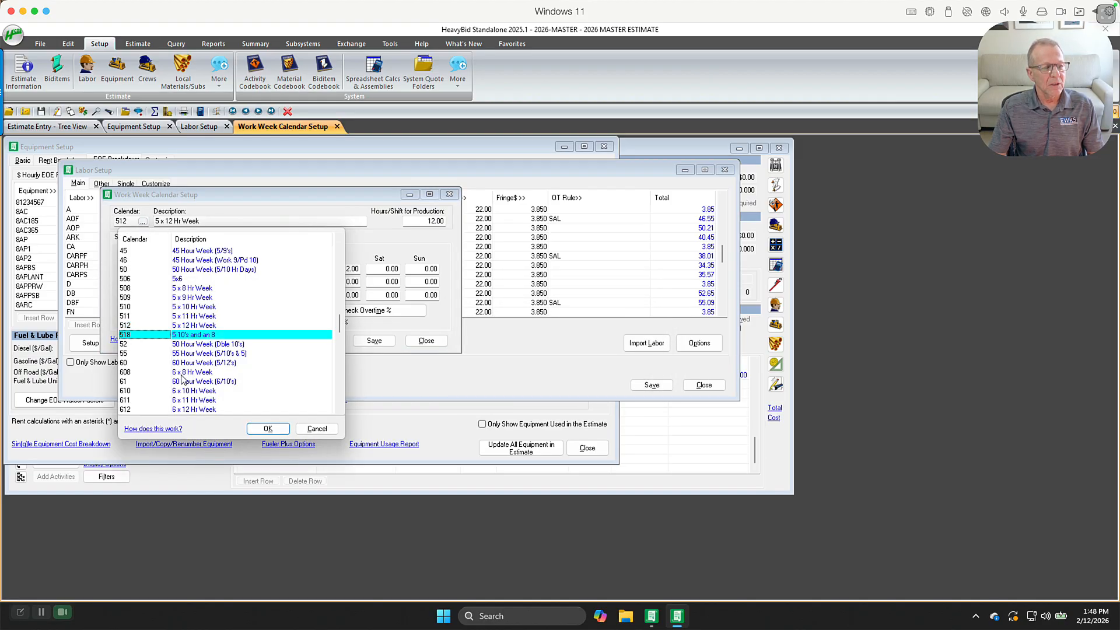
pyautogui.doubleClick(193, 410)
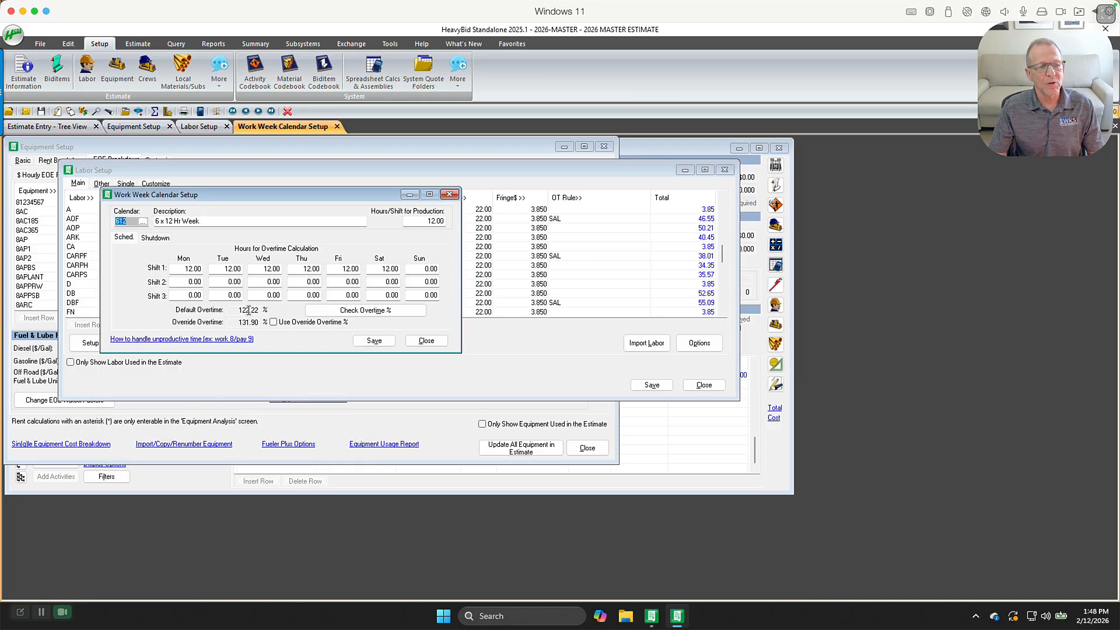
pyautogui.click(426, 341)
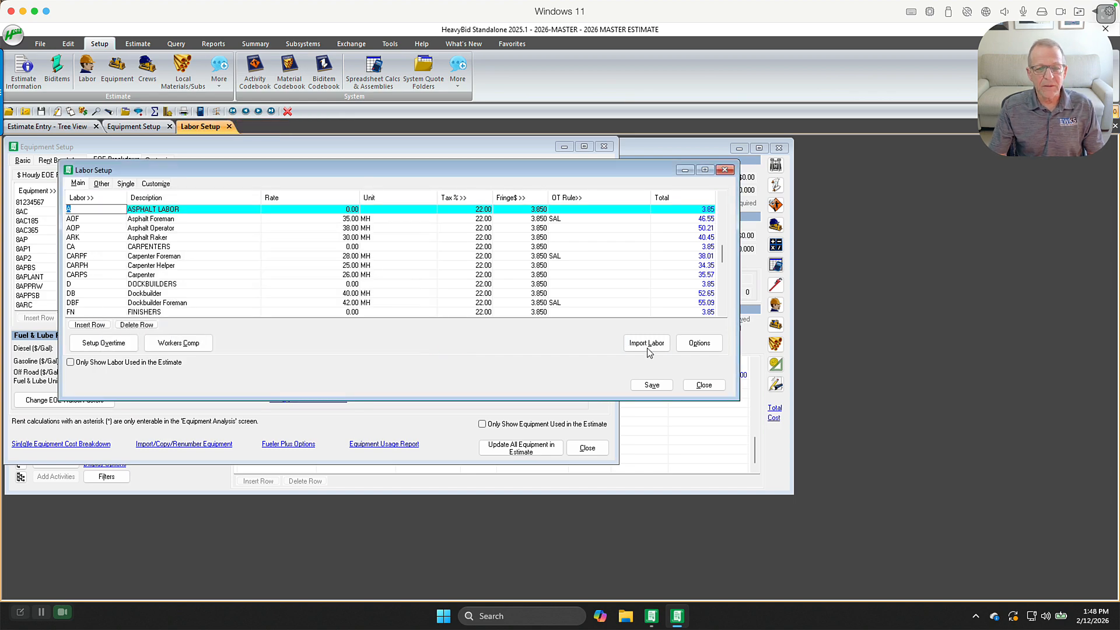
# Close the labor setup, open the bond setup and review the rate tiers of bond tables A and B1
pyautogui.click(704, 385)
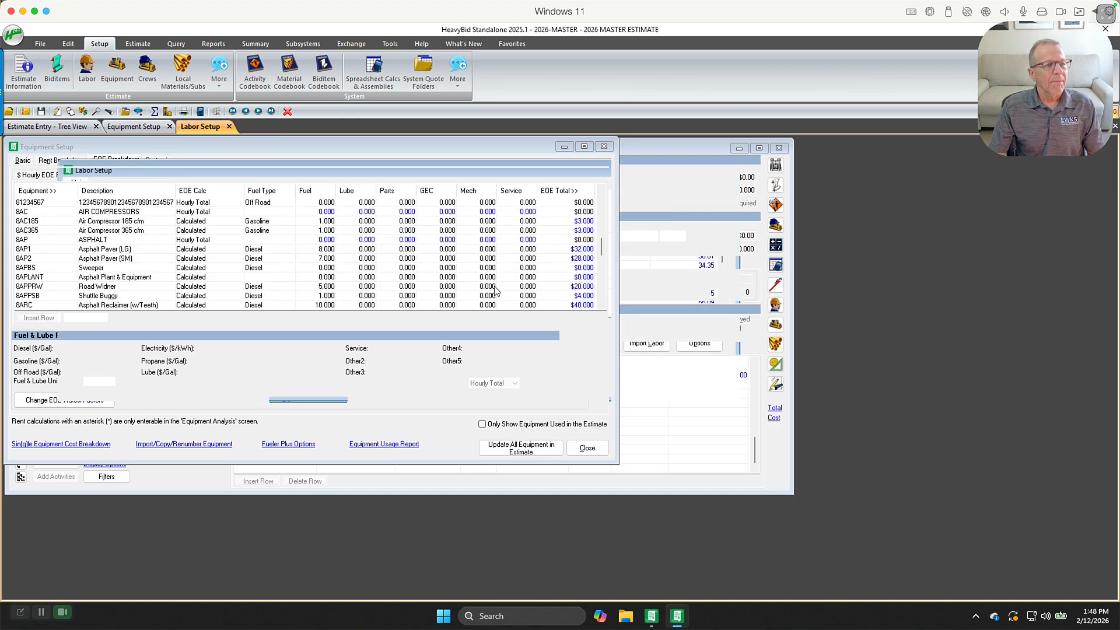
pyautogui.click(228, 86)
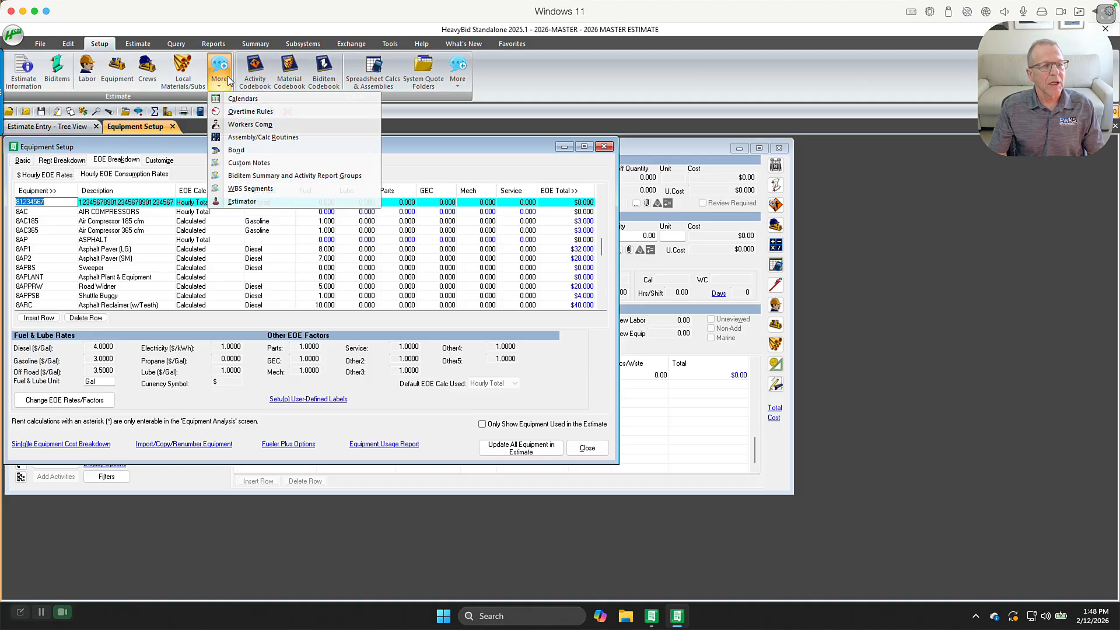
pyautogui.click(234, 150)
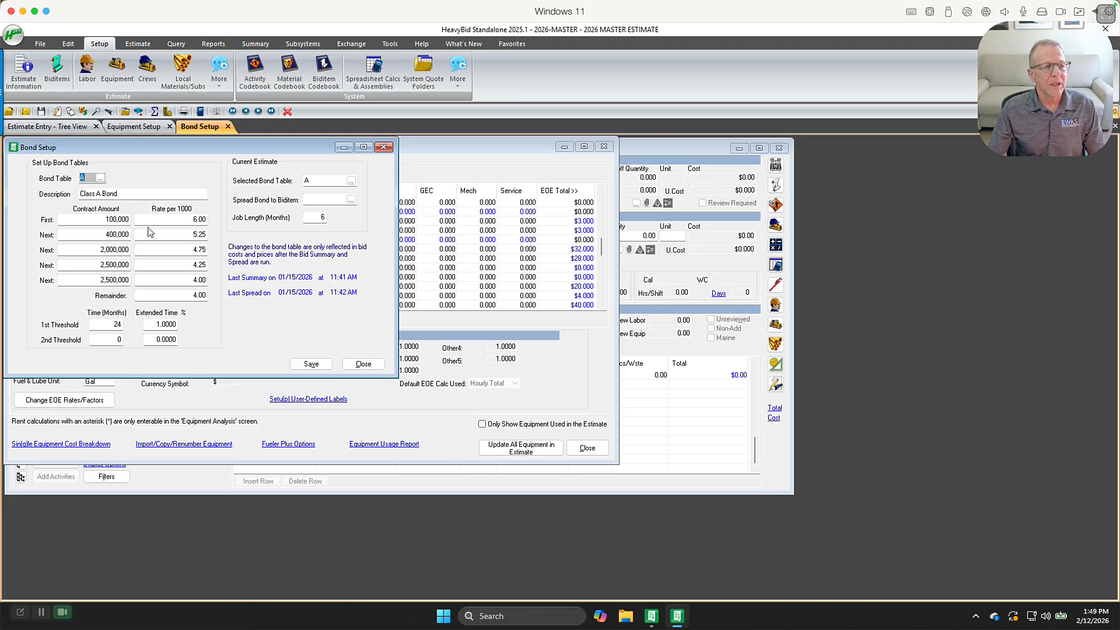
pyautogui.click(181, 218)
pyautogui.press('Tab')
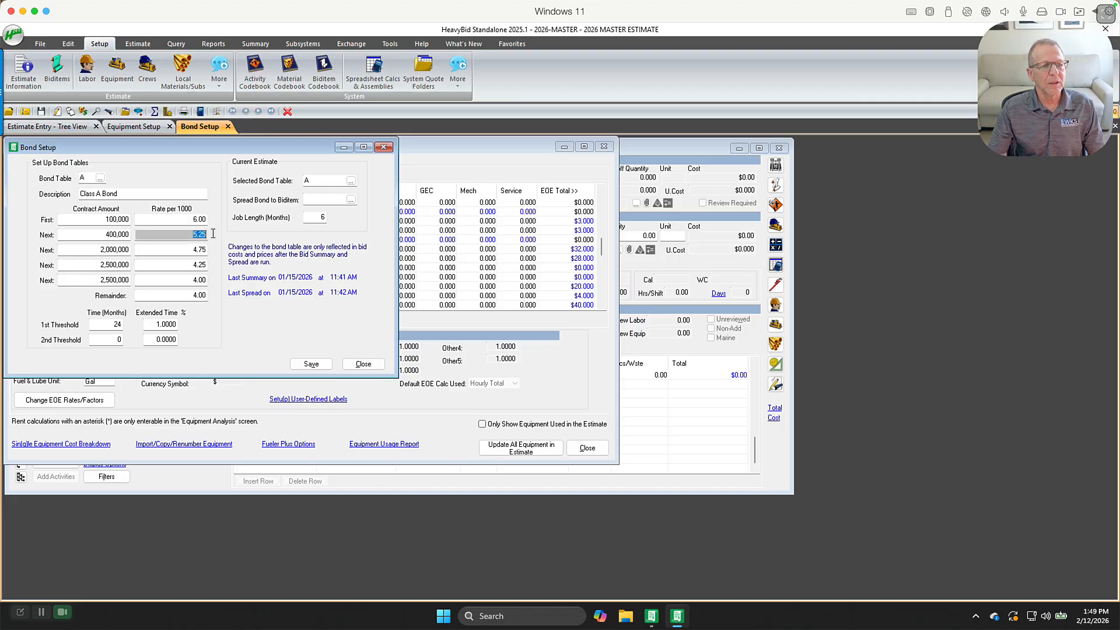
pyautogui.click(100, 178)
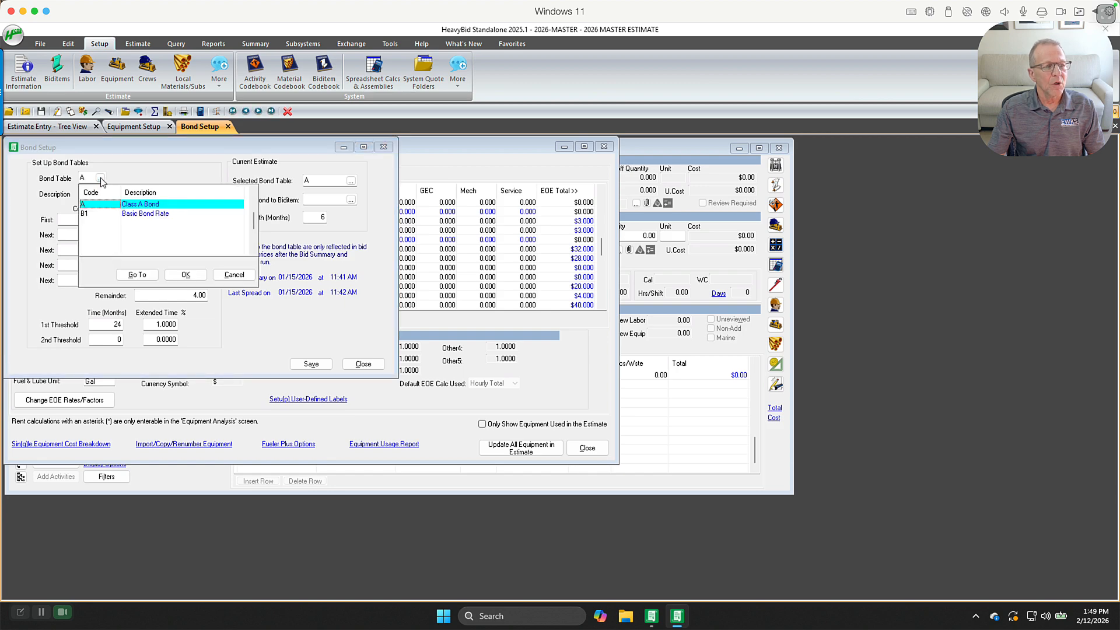
pyautogui.doubleClick(143, 214)
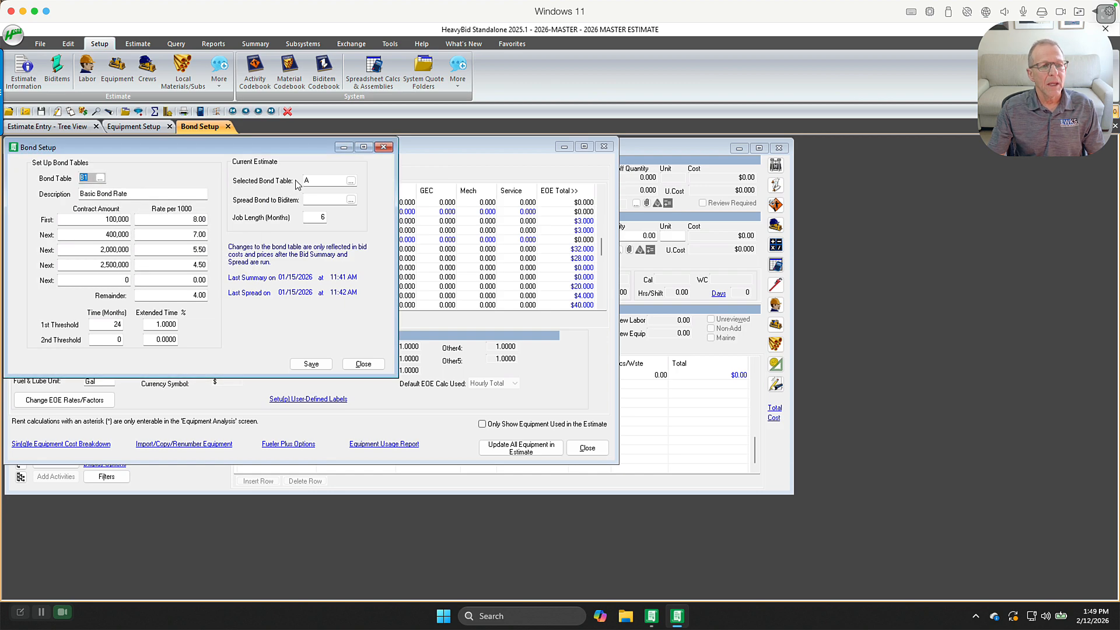
# Create a new bond table NB described as No Bond, save it and close the bond setup
pyautogui.click(319, 181)
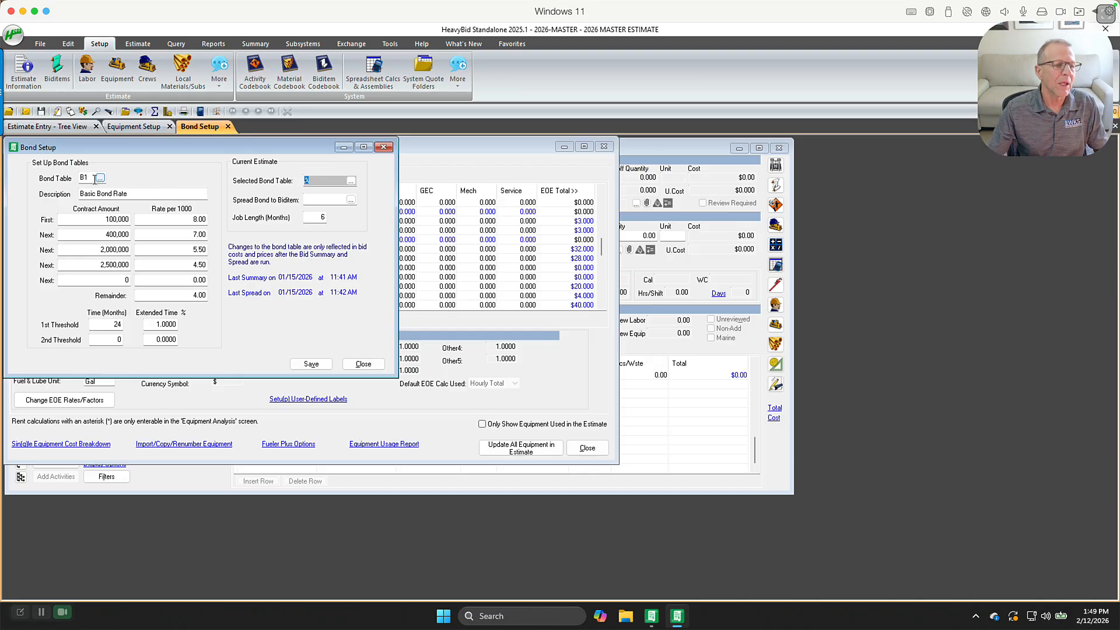
pyautogui.click(87, 178)
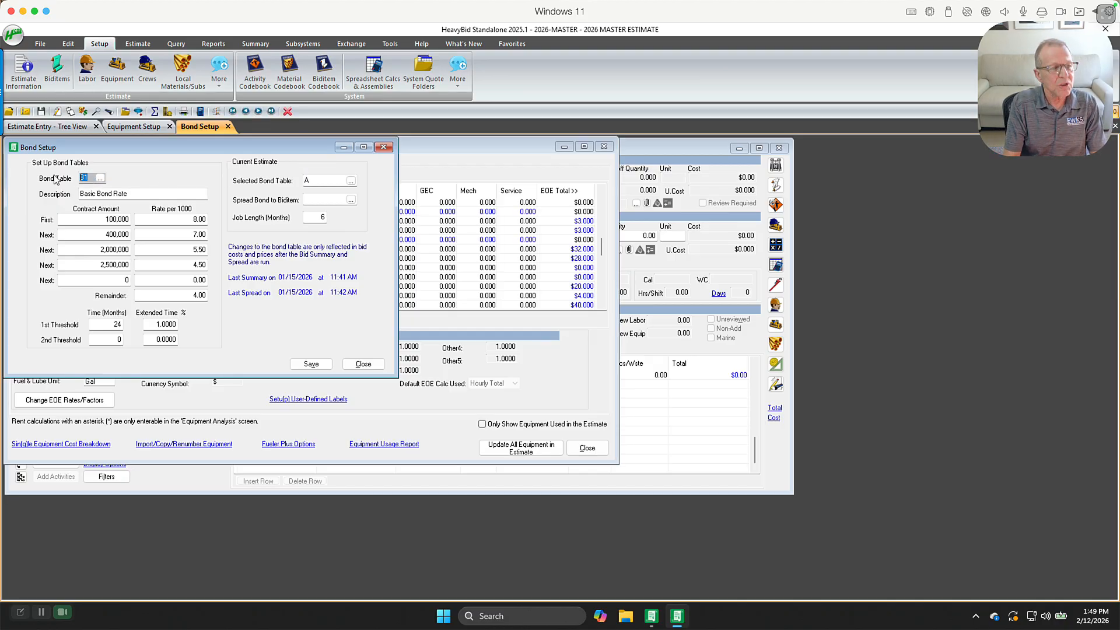
pyautogui.write('NB')
pyautogui.press('Tab')
pyautogui.write('No')
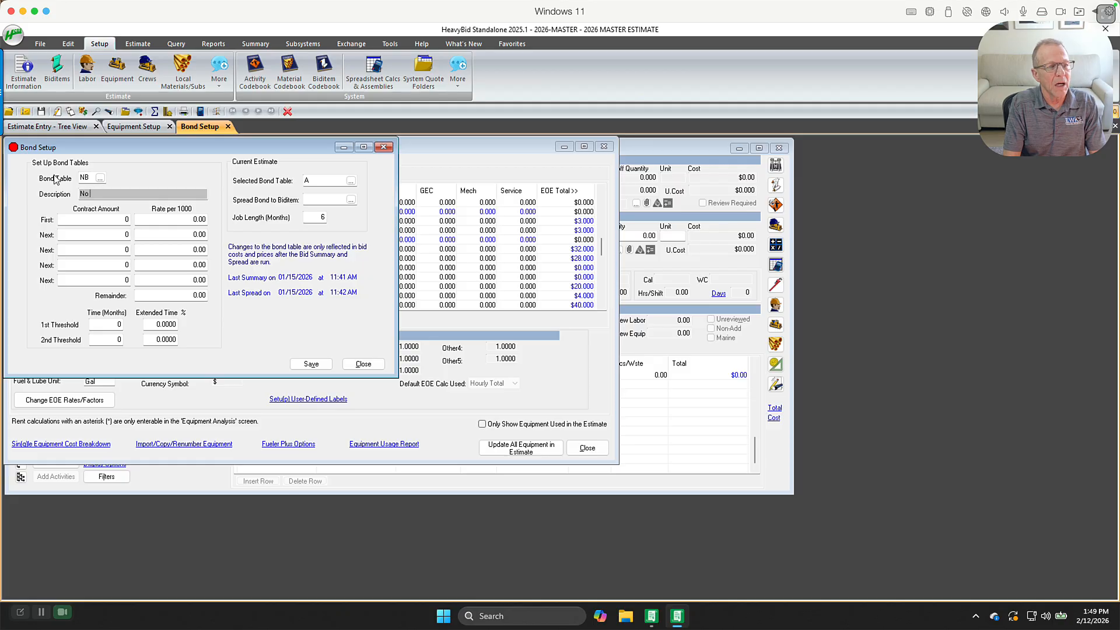
pyautogui.write(' Bond')
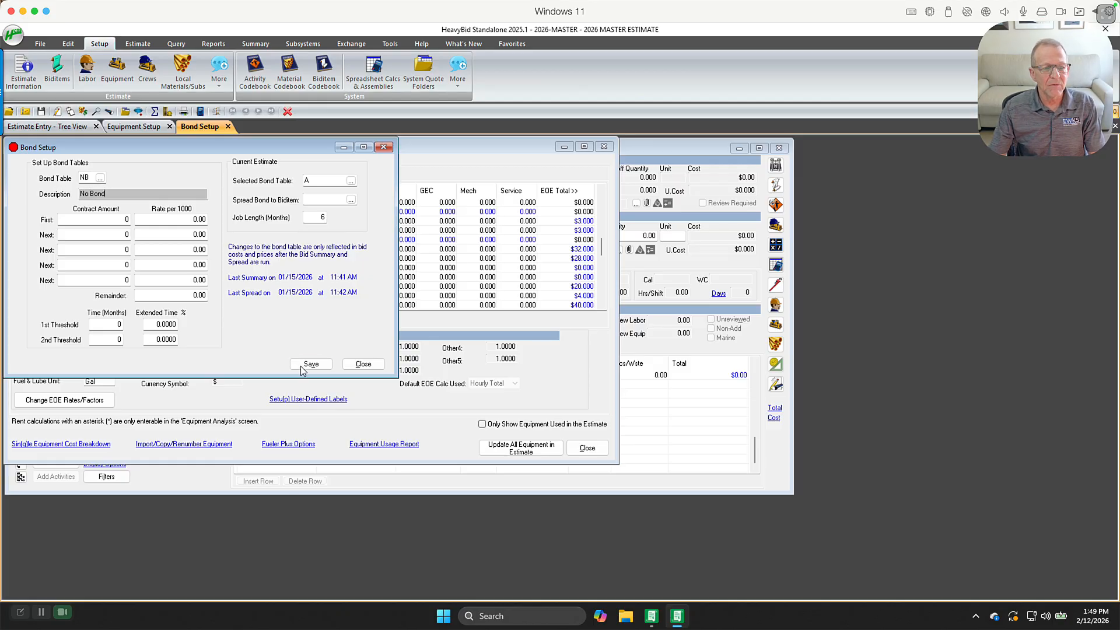
pyautogui.click(304, 366)
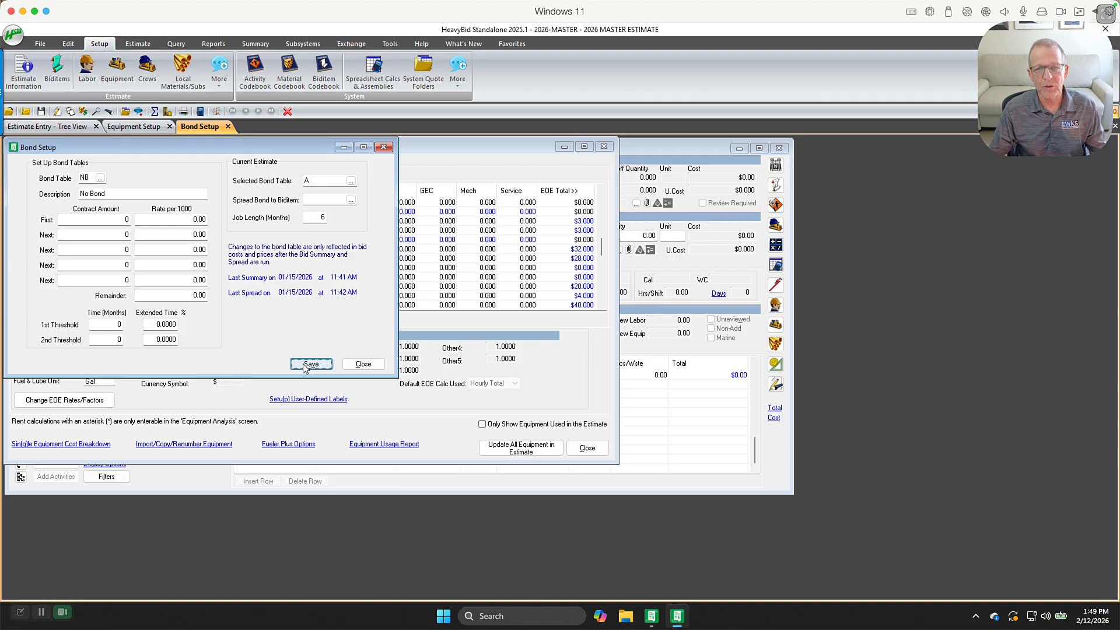
pyautogui.click(360, 366)
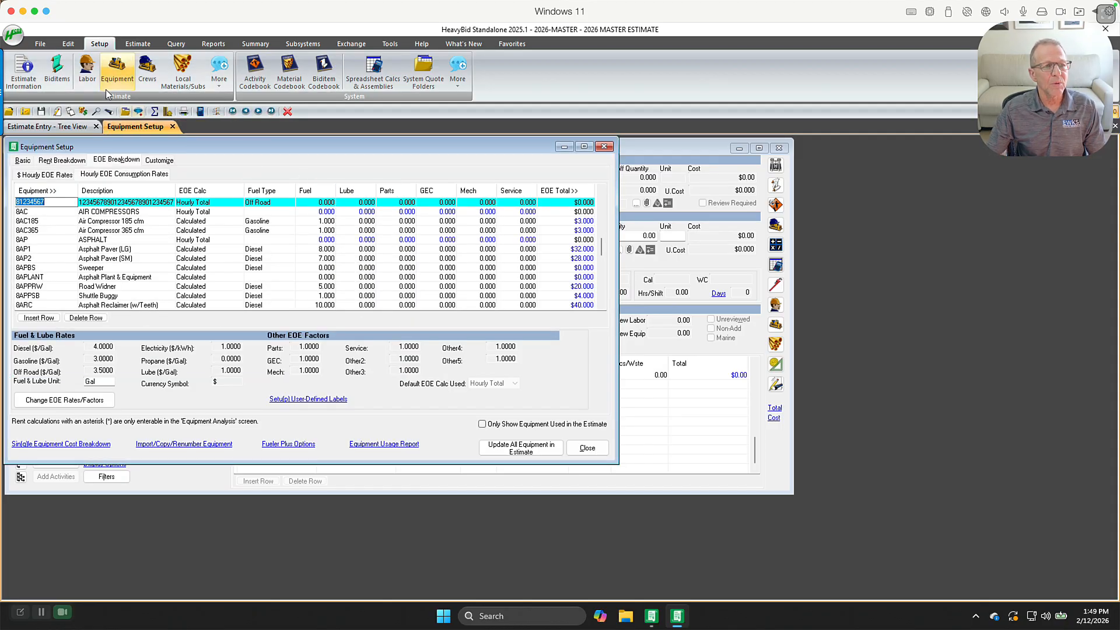
# Open the crew setup, load crew CLL (Light Clearing Crew) and review its resources and crew options
pyautogui.click(220, 71)
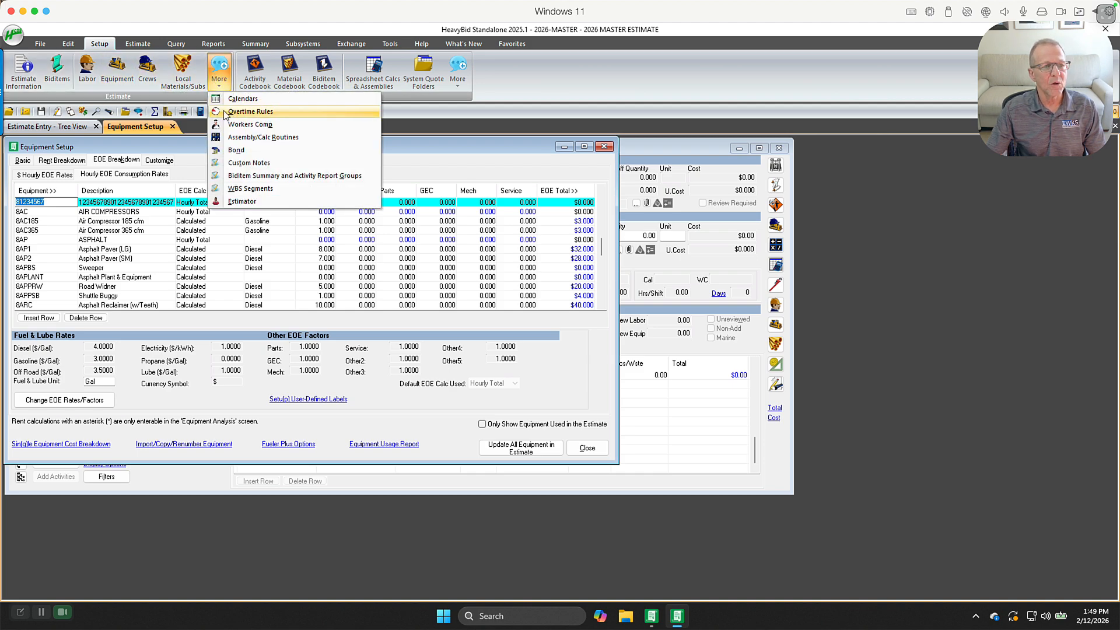
pyautogui.click(152, 71)
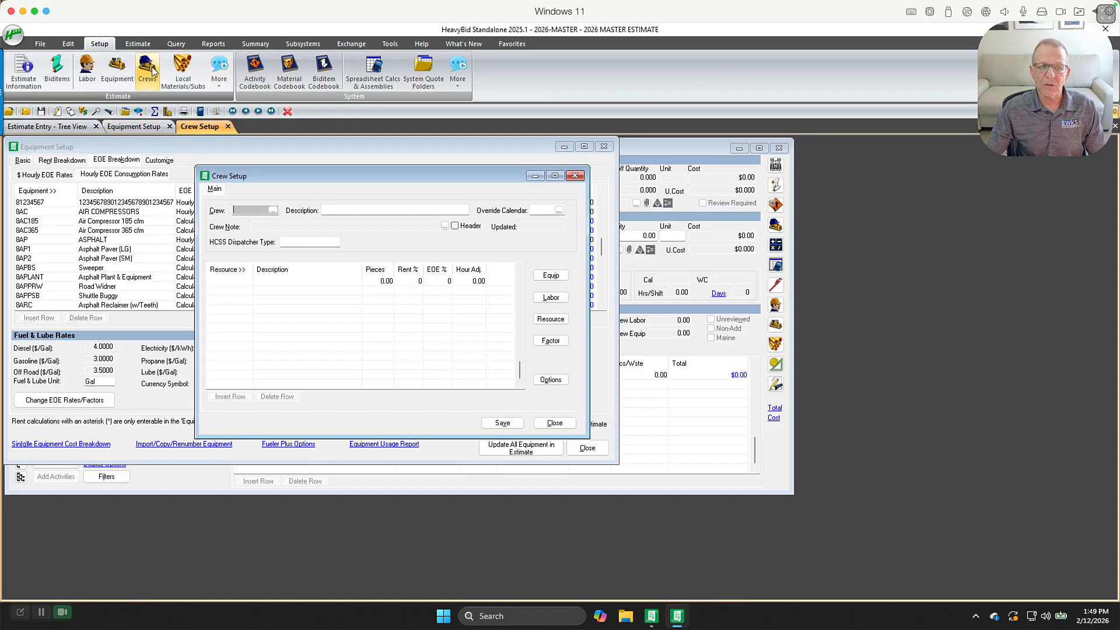
pyautogui.click(273, 210)
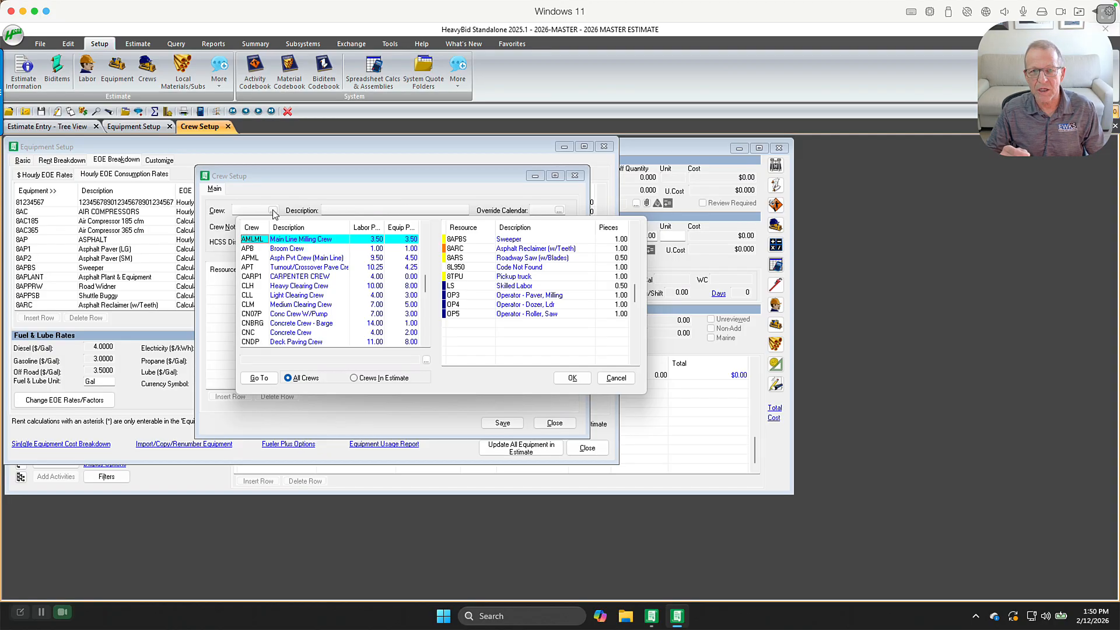
pyautogui.click(300, 297)
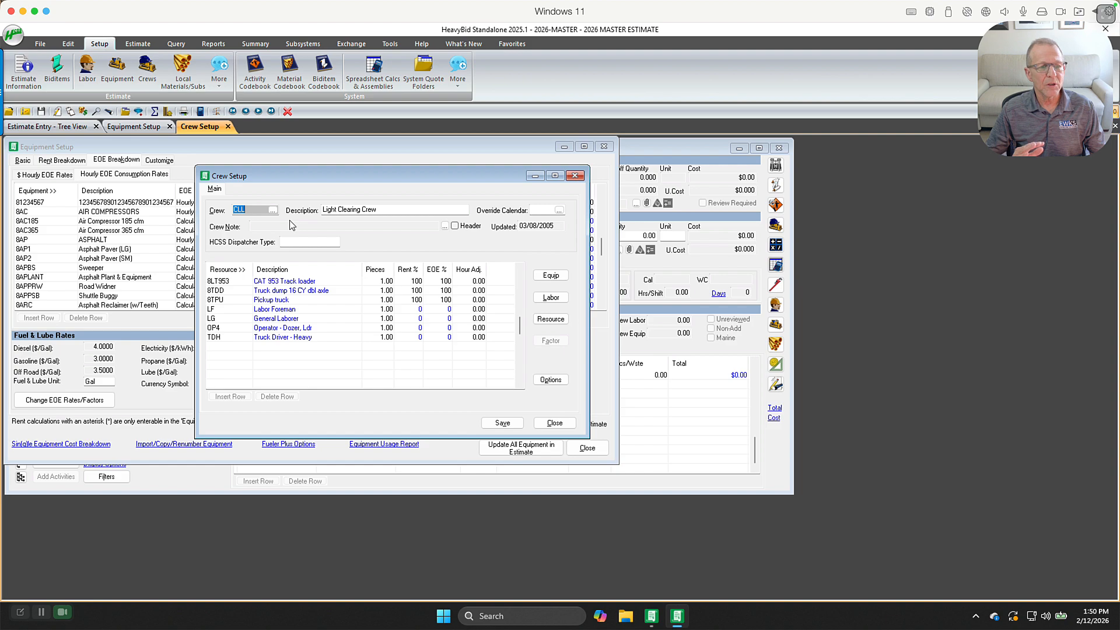
pyautogui.click(293, 282)
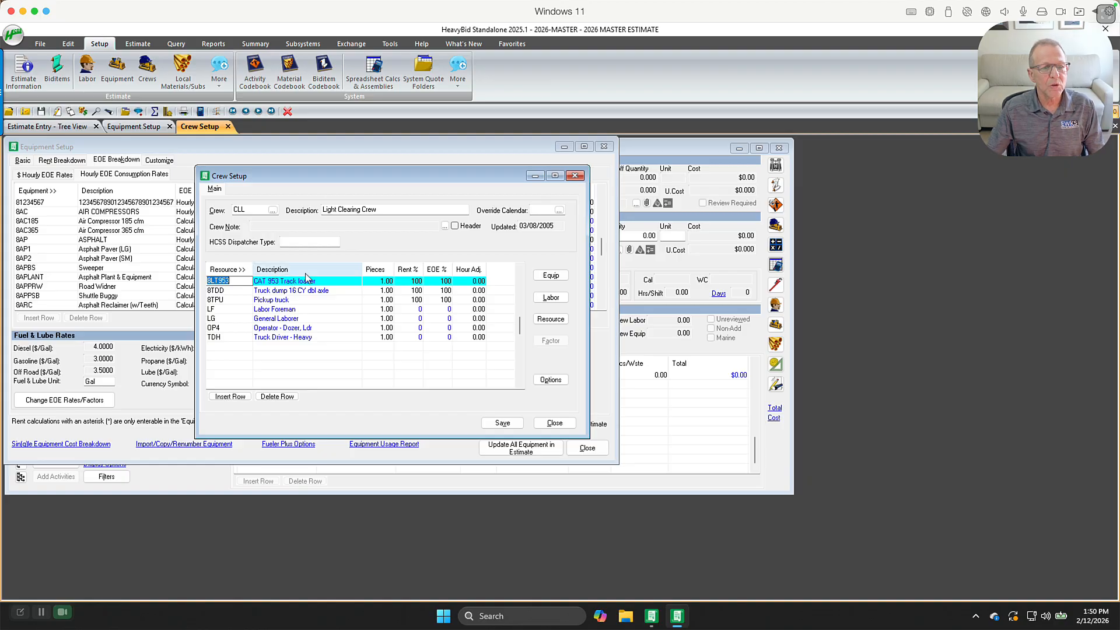
pyautogui.click(550, 379)
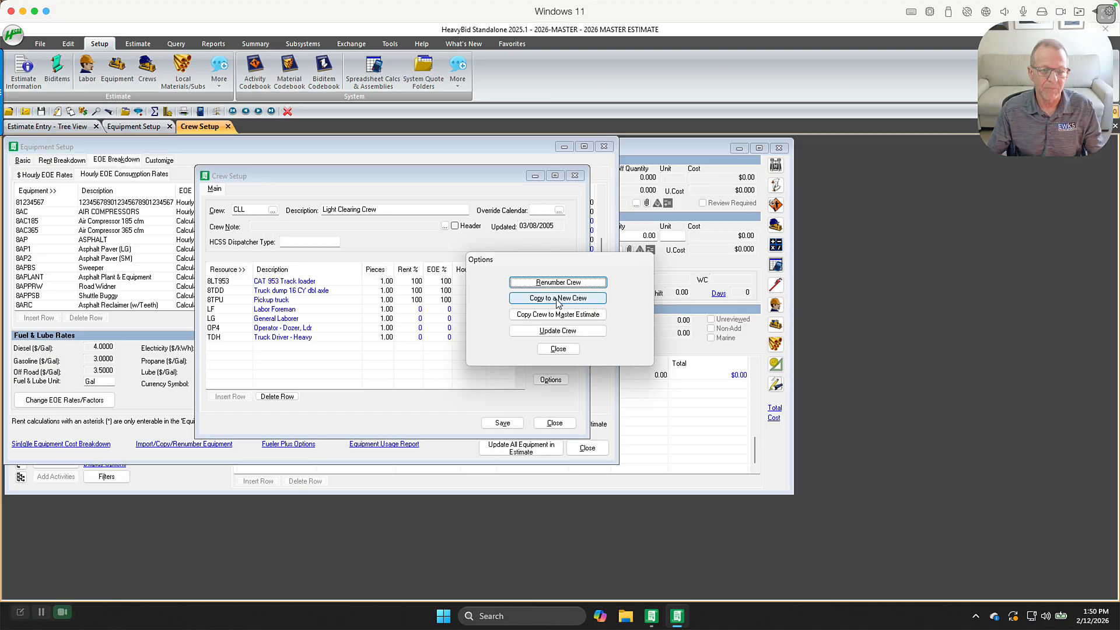
pyautogui.click(558, 349)
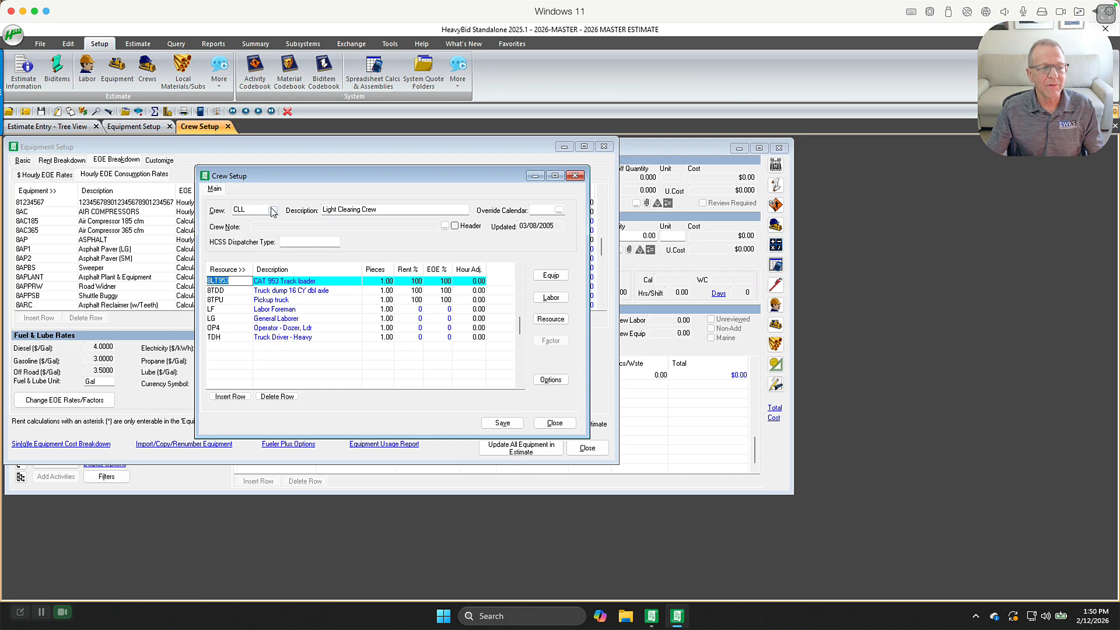
# Browse the crew list, including the Heavy Clearing Crew, without changing crews, then close the crew setup
pyautogui.click(272, 210)
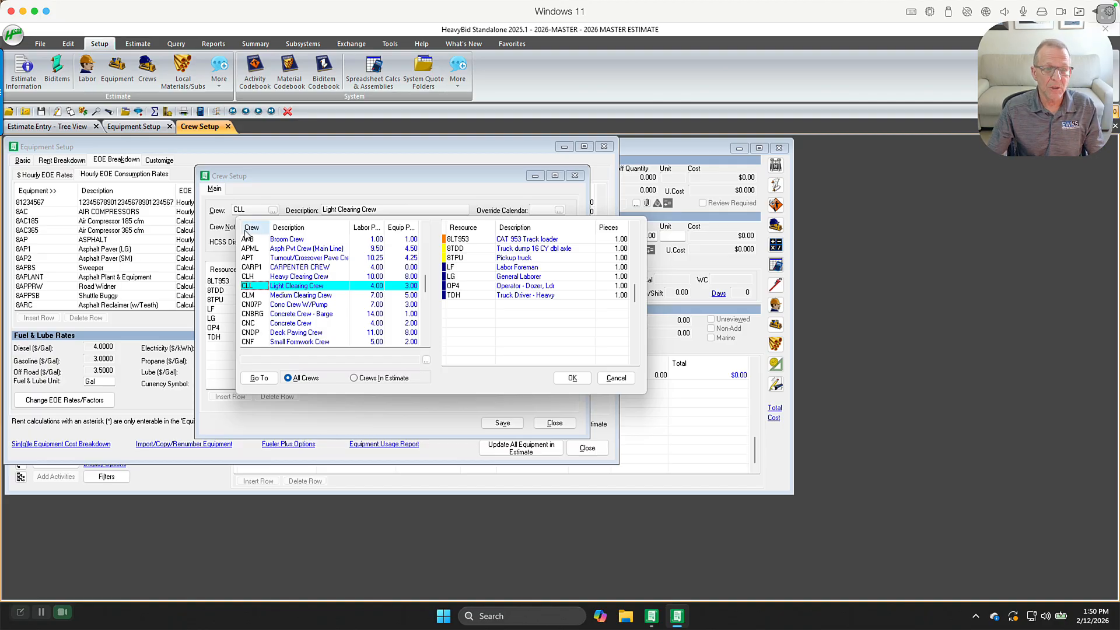
pyautogui.moveTo(425, 286); pyautogui.dragTo(426, 359)
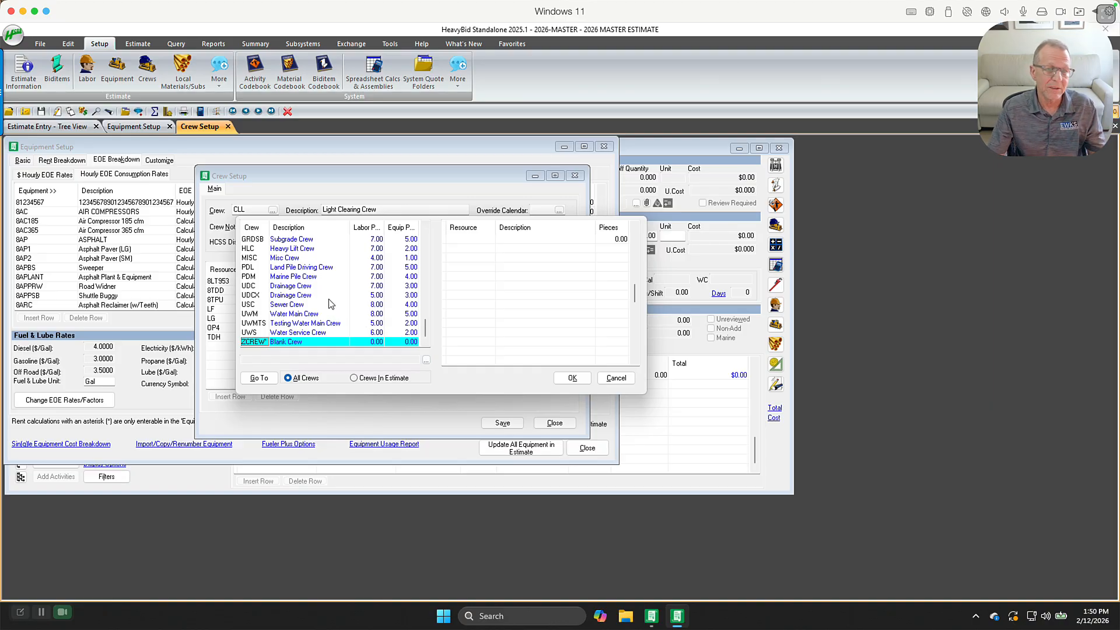
pyautogui.click(615, 378)
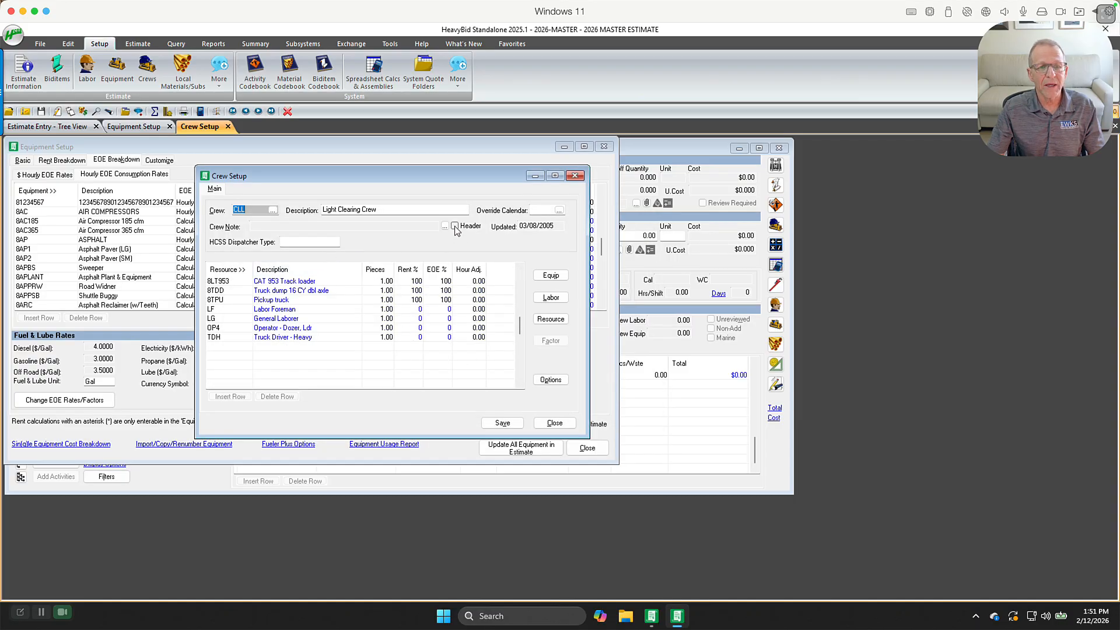
pyautogui.click(271, 211)
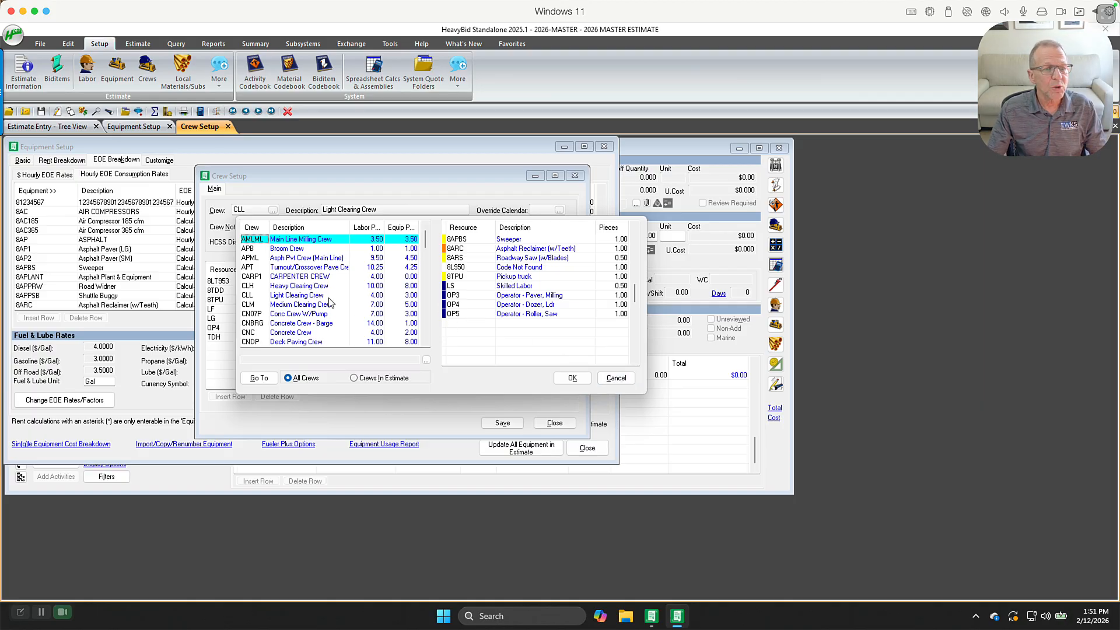
pyautogui.click(288, 287)
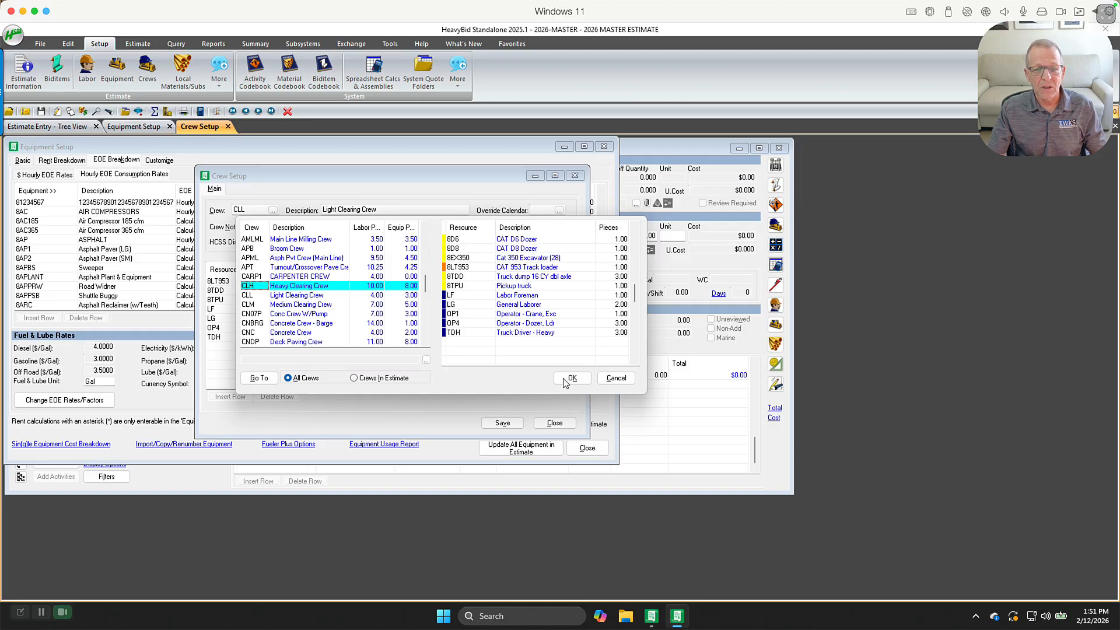
pyautogui.click(615, 378)
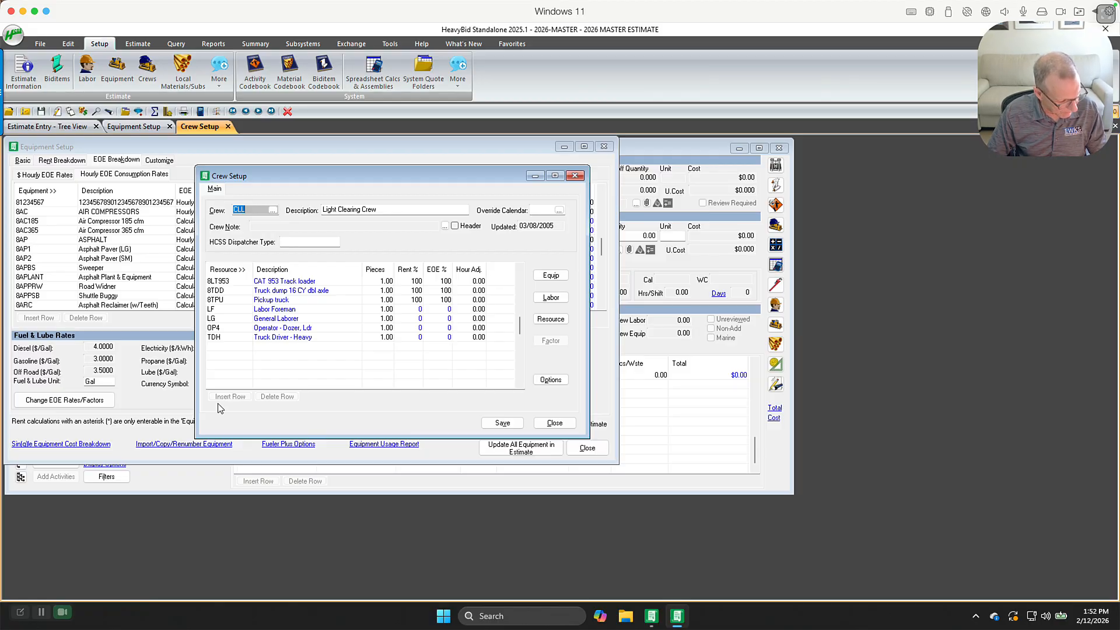
pyautogui.click(538, 427)
# Open the workers comp setup and review the codes and percentages, selecting the AZ5221 Misc. Concrete rate
pyautogui.click(219, 66)
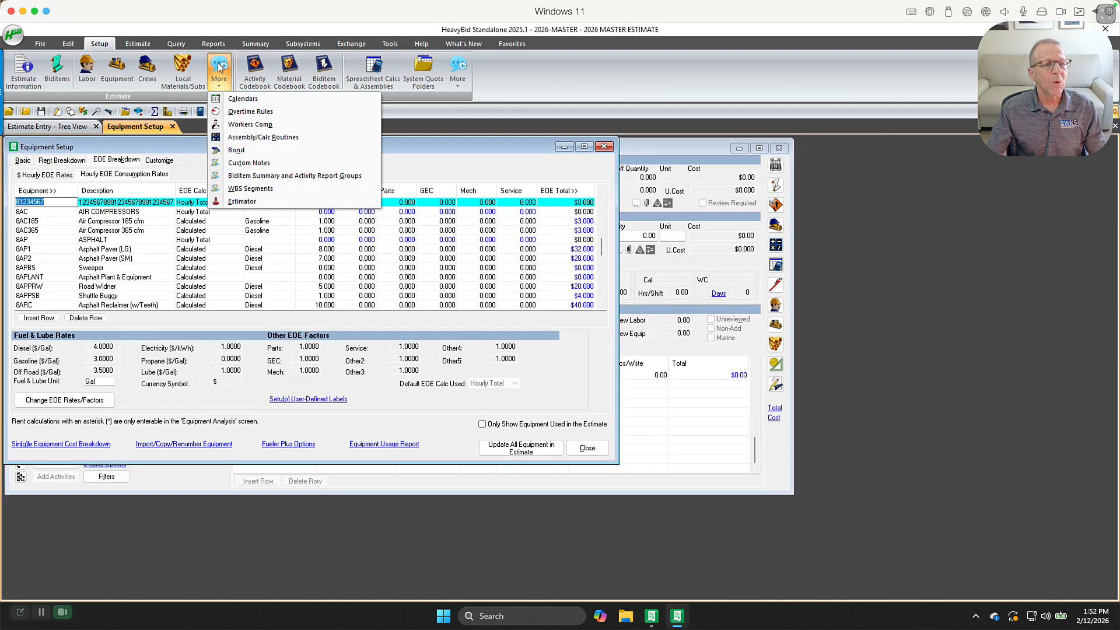
pyautogui.click(249, 126)
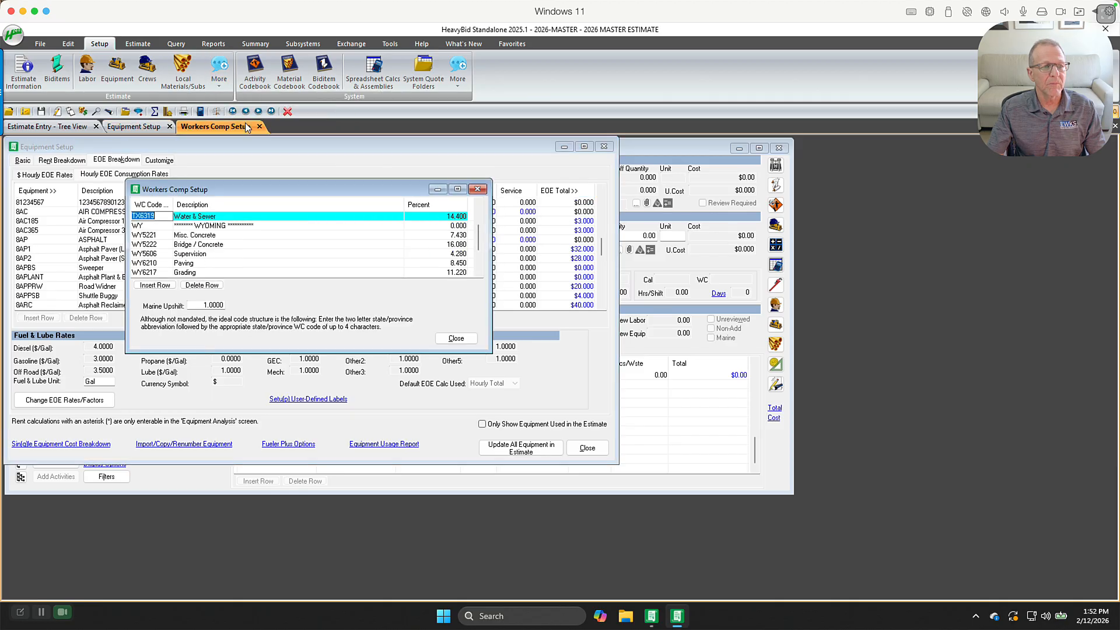
pyautogui.press('Down')
pyautogui.press('Down')
pyautogui.press('Down')
pyautogui.press('Down')
pyautogui.press('Down')
pyautogui.press('Down')
pyautogui.press('Down')
pyautogui.press('Down')
pyautogui.press('Down')
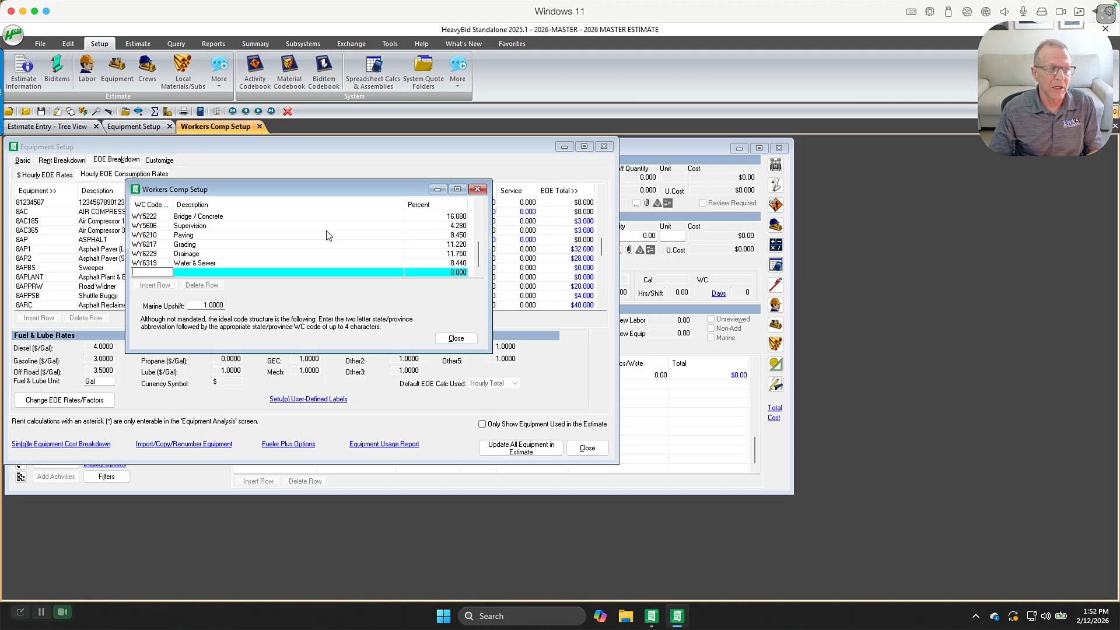
pyautogui.scroll(15, 277, 248)
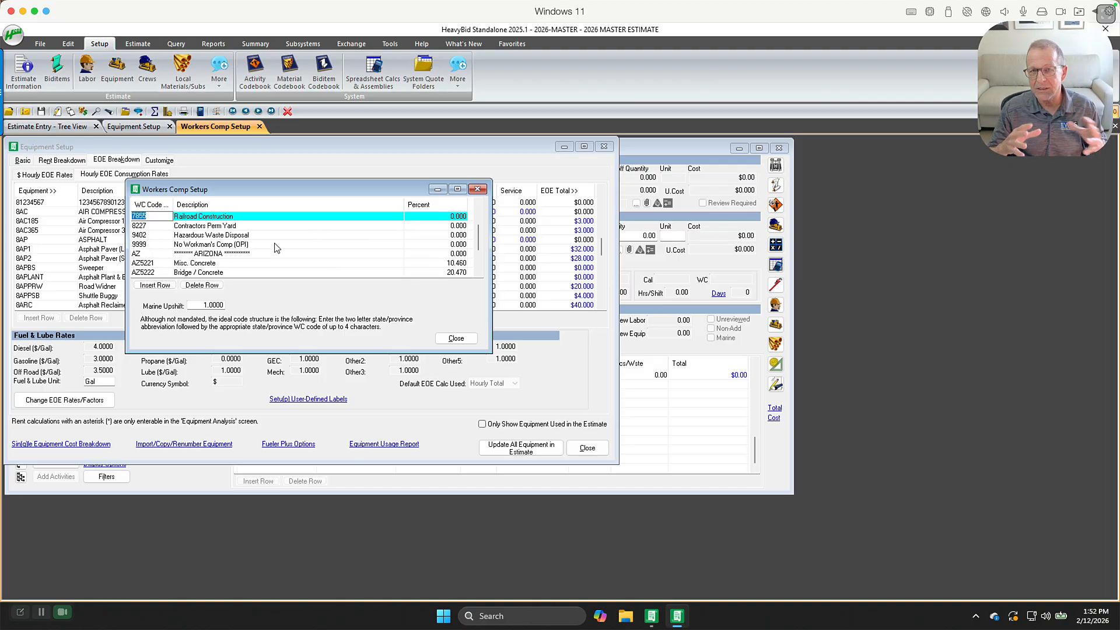
pyautogui.click(227, 262)
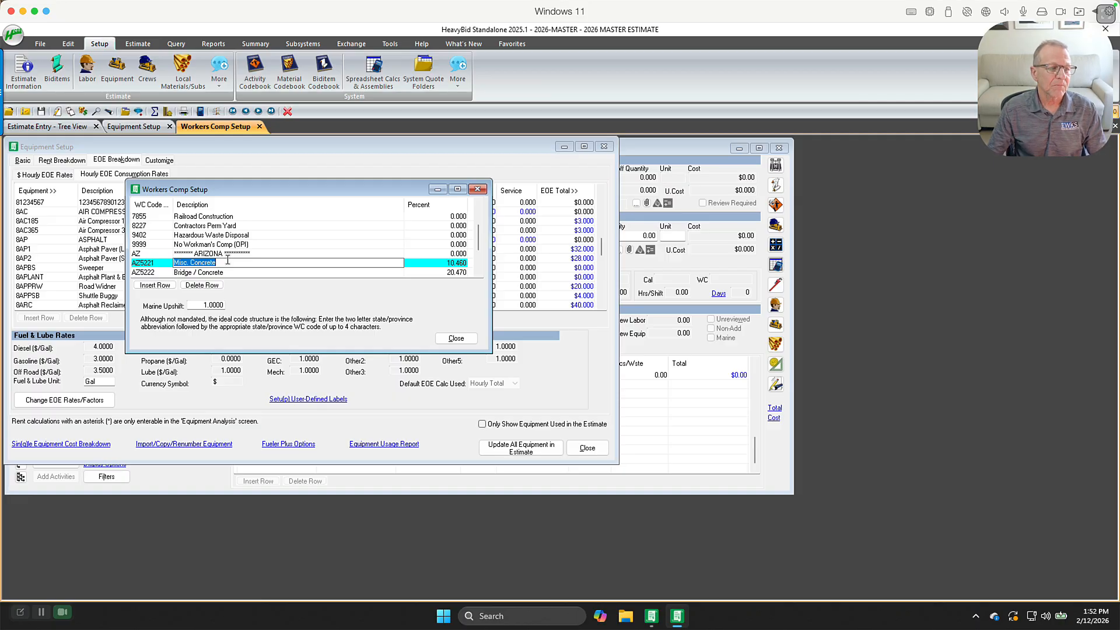
pyautogui.click(433, 262)
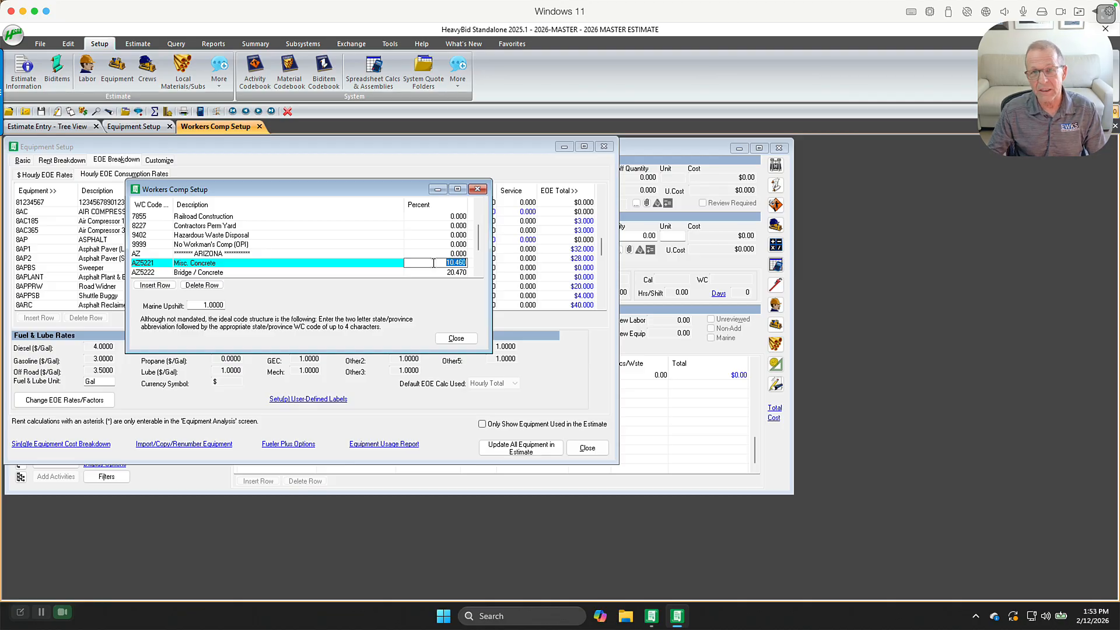
# Close the workers comp setup and review the Bid Summary totals, addons, bond table and key indicators
pyautogui.click(456, 338)
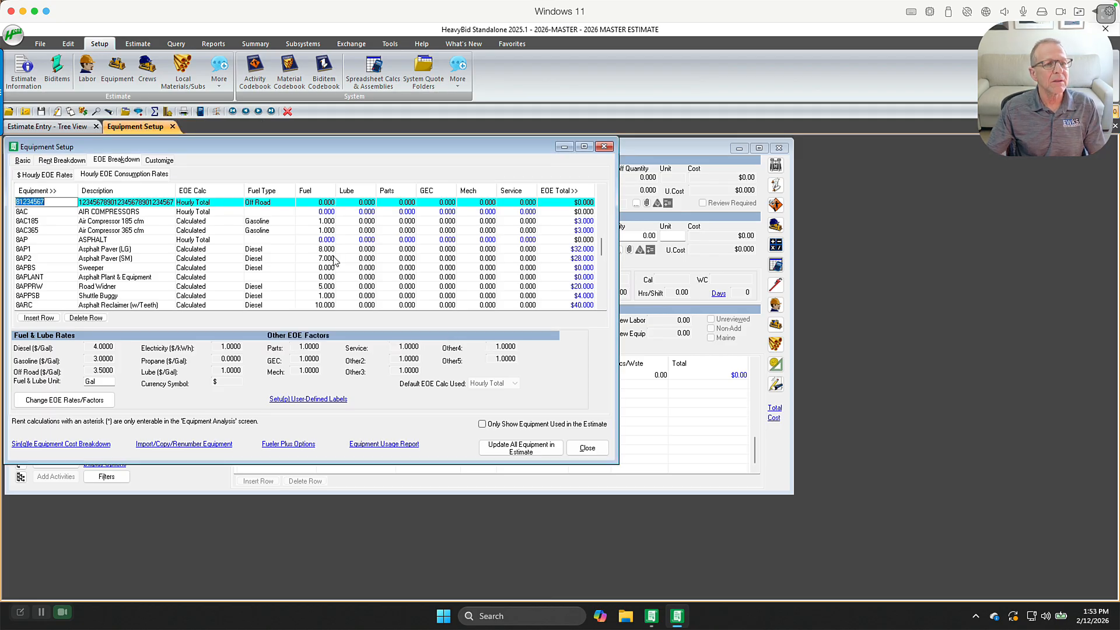
pyautogui.click(154, 111)
pyautogui.click(626, 362)
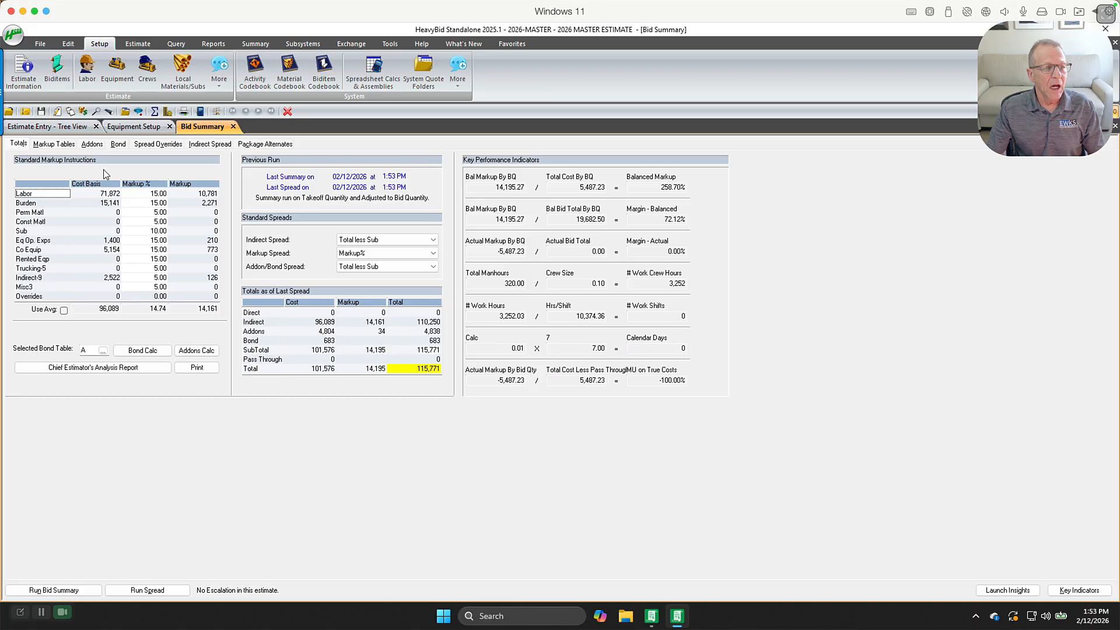
pyautogui.click(96, 144)
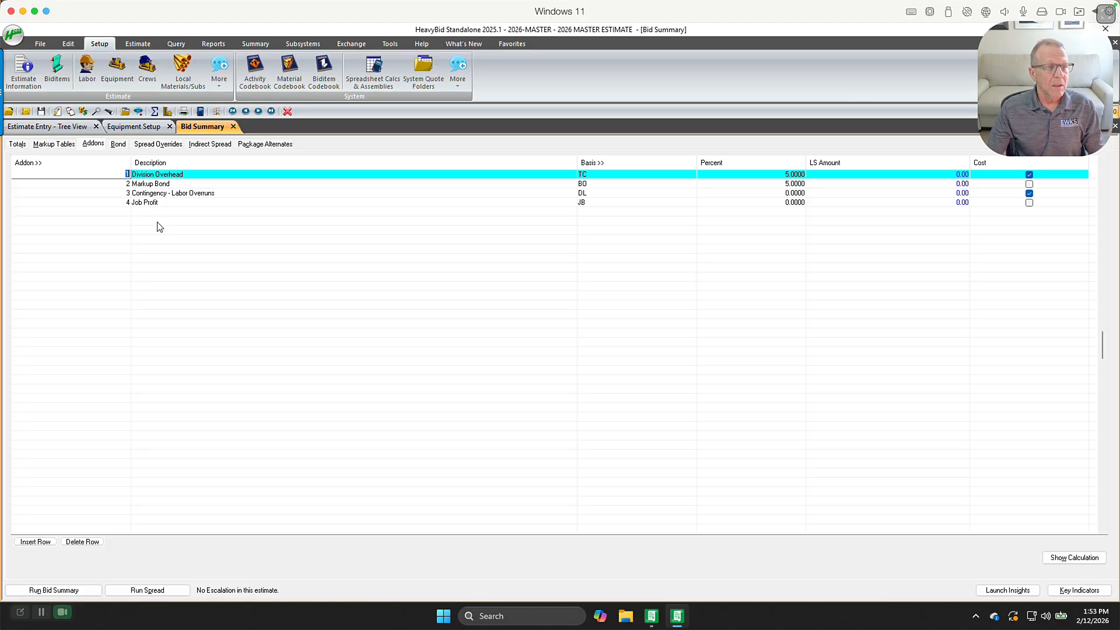
pyautogui.click(118, 145)
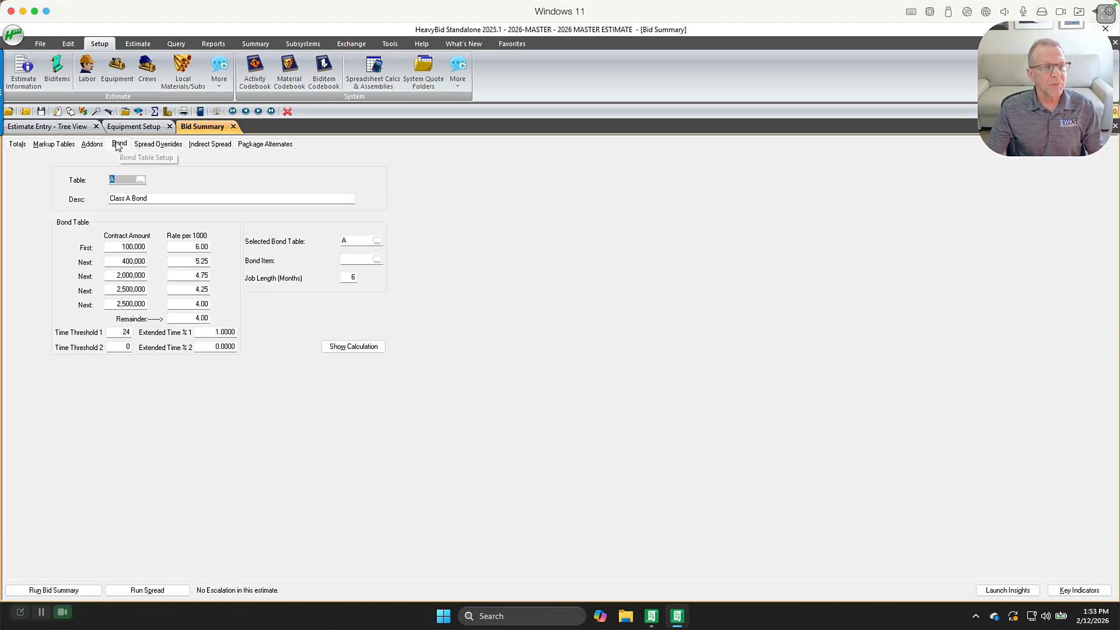
pyautogui.click(92, 146)
pyautogui.click(117, 145)
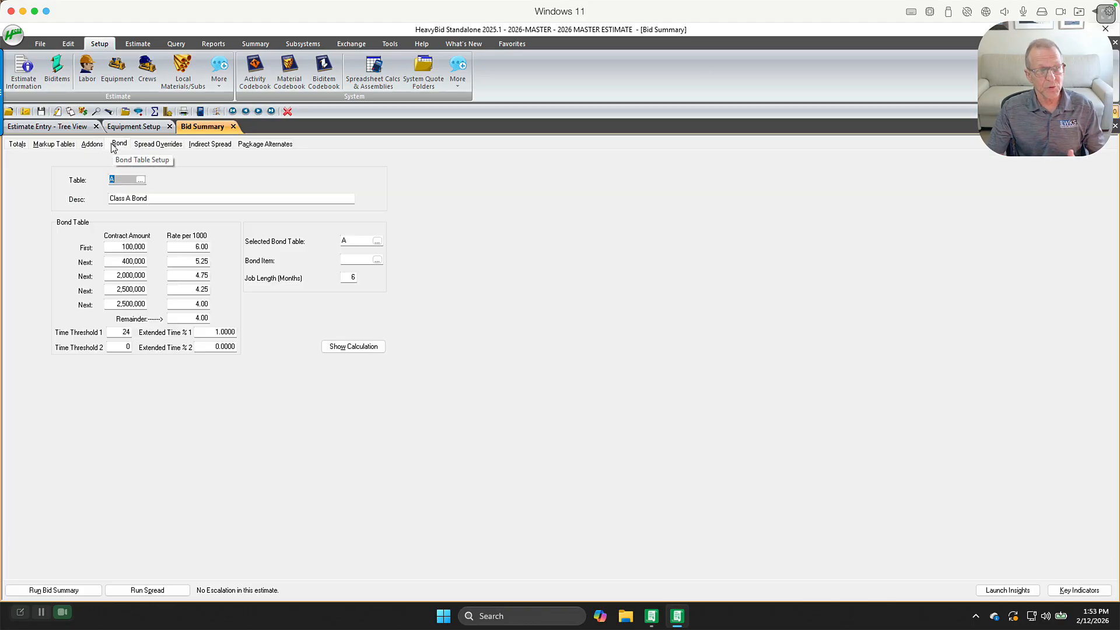
pyautogui.click(92, 145)
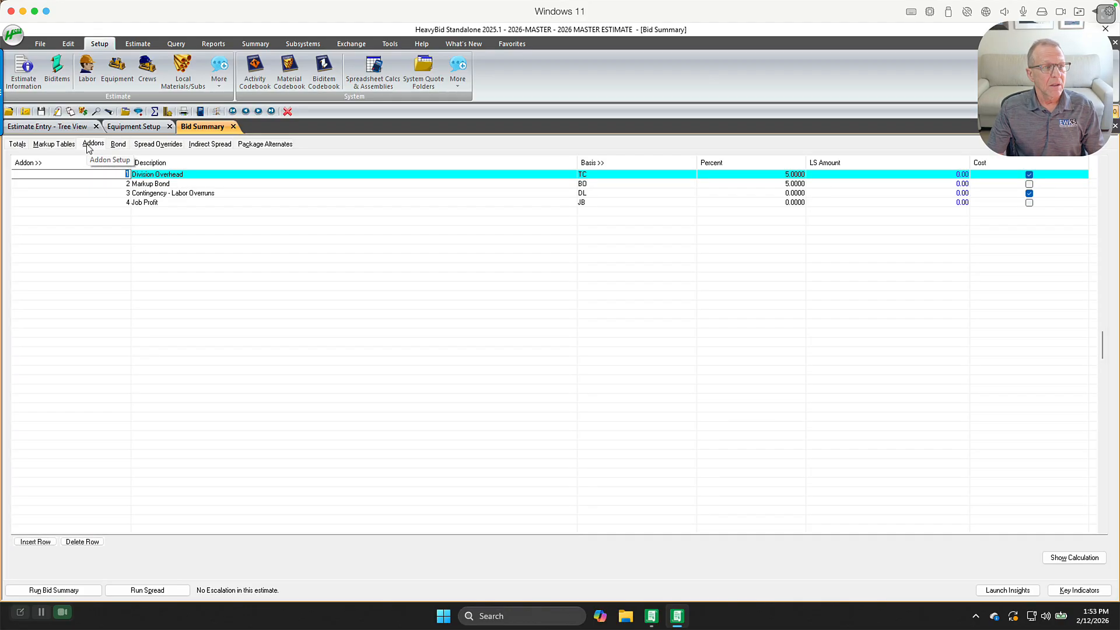
pyautogui.click(13, 145)
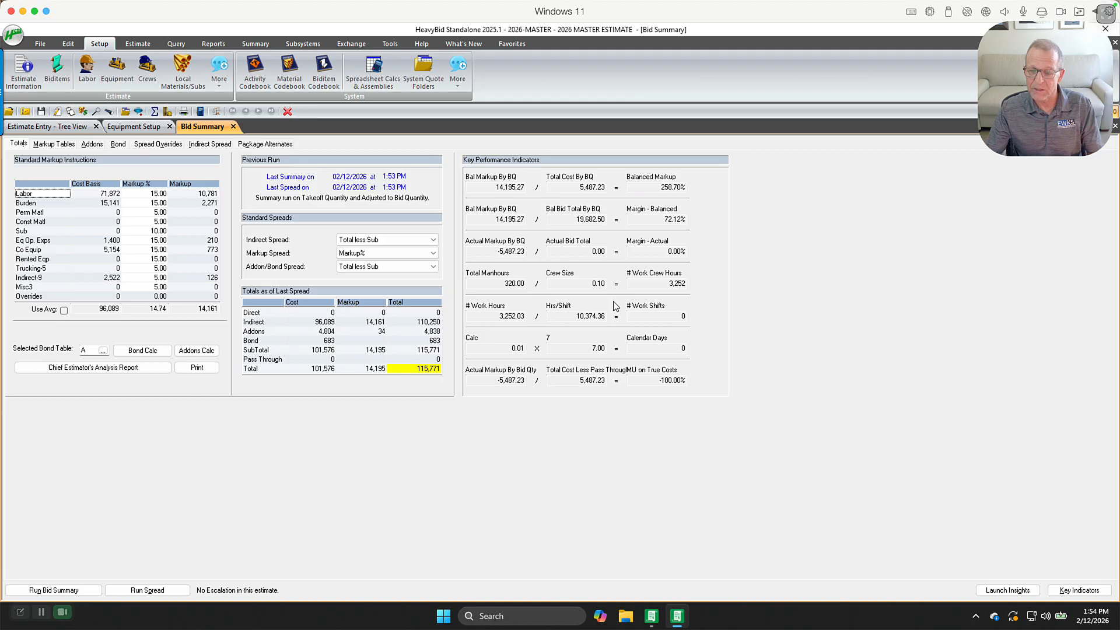
pyautogui.click(1057, 592)
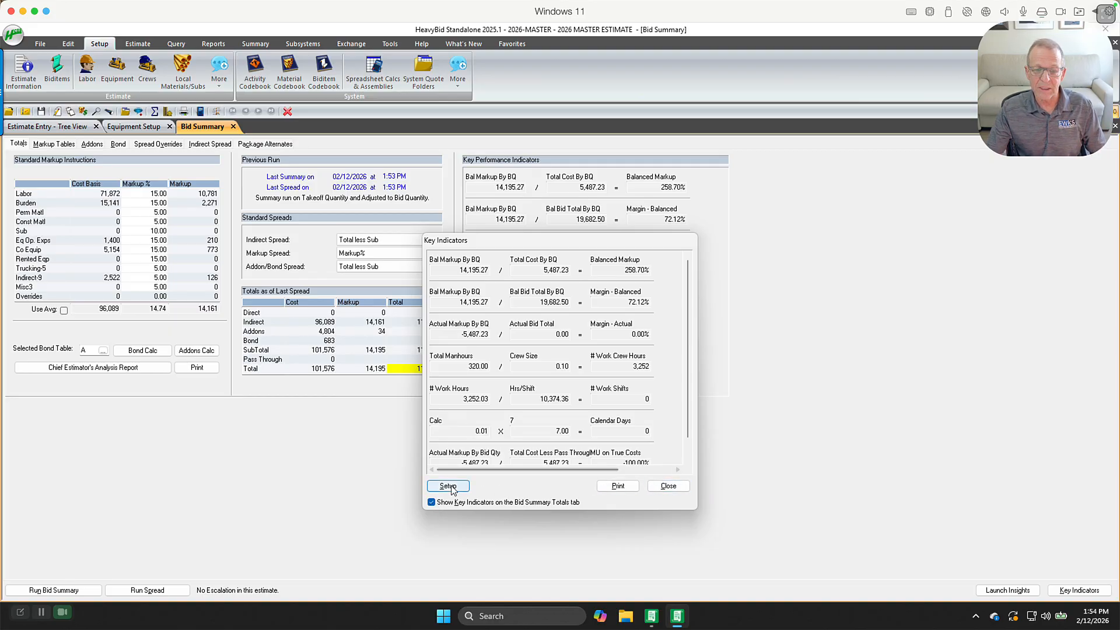
pyautogui.click(666, 489)
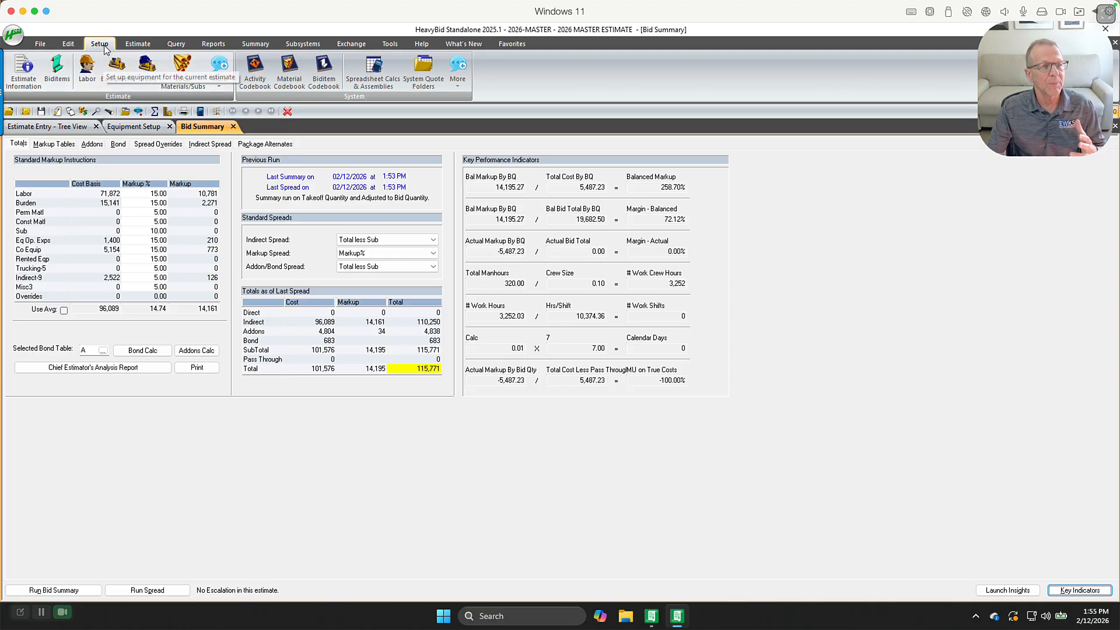
# Open the estimate list and browse the master estimates and all estimates
pyautogui.click(458, 86)
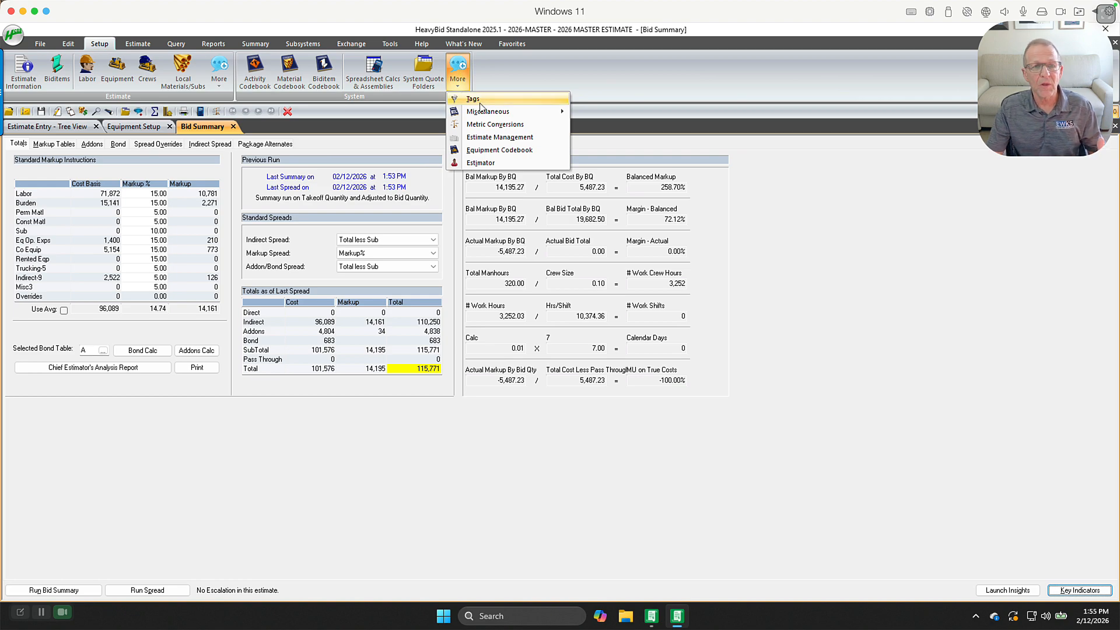
pyautogui.click(334, 115)
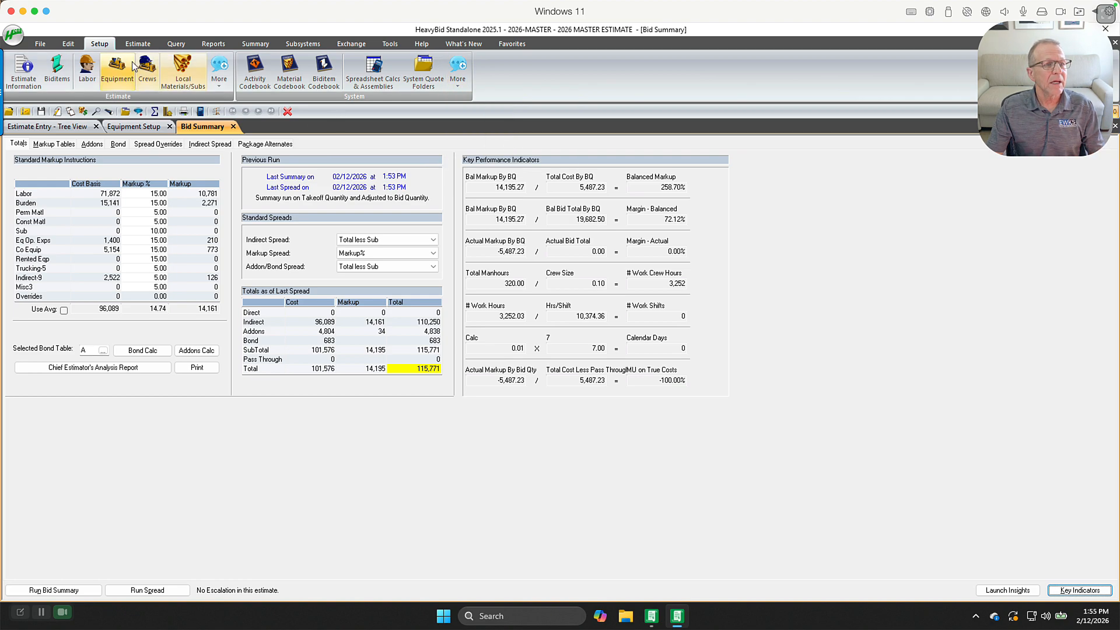
pyautogui.click(40, 44)
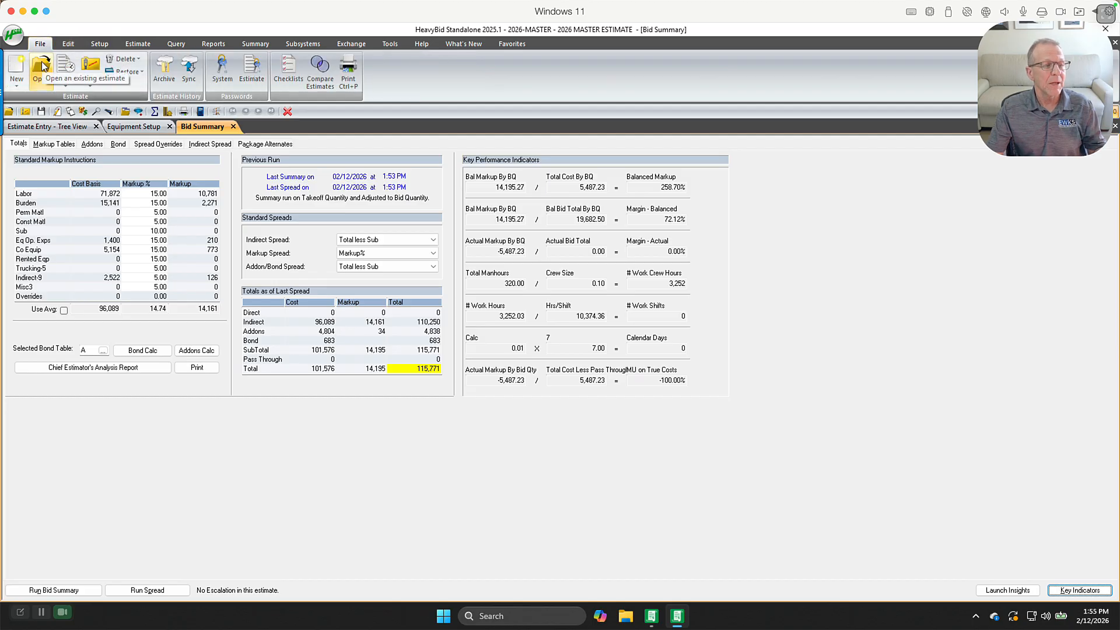
pyautogui.click(42, 65)
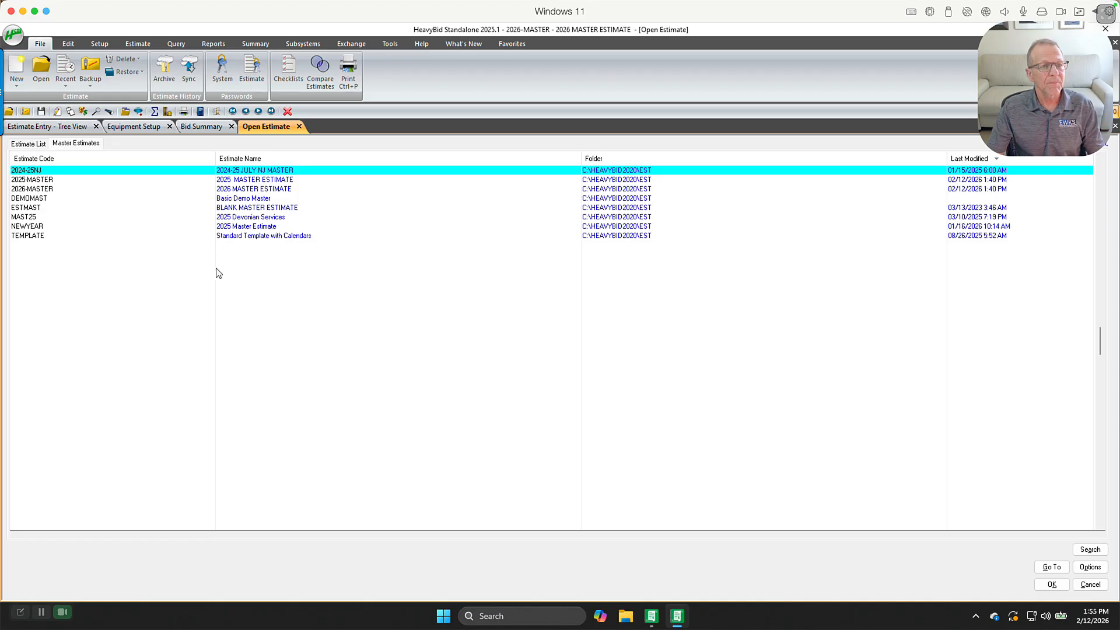
pyautogui.click(205, 247)
pyautogui.click(16, 144)
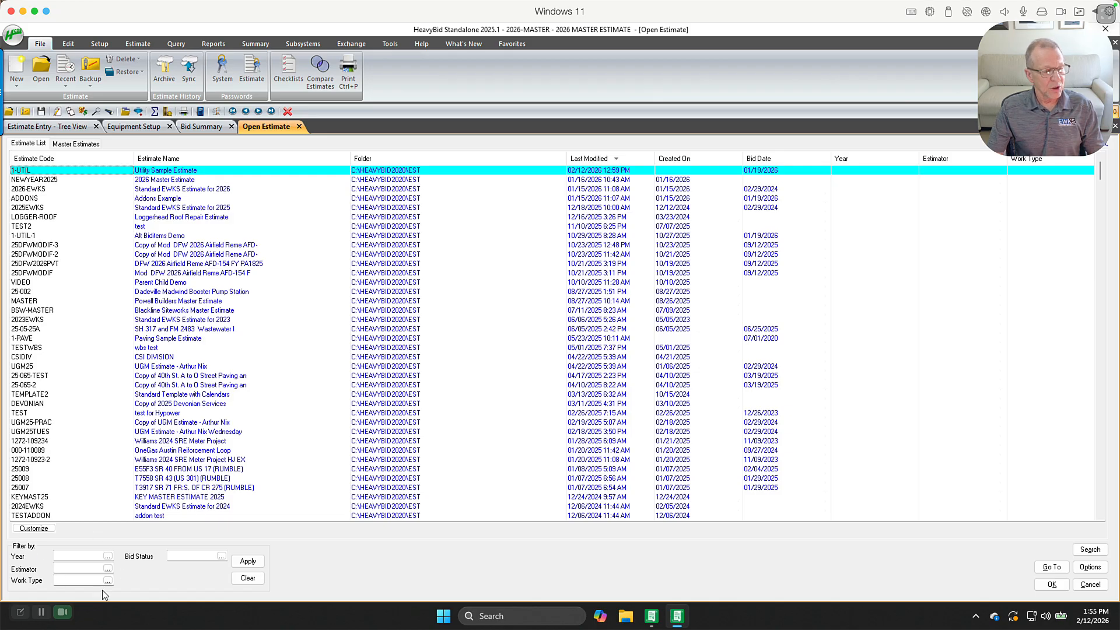
# Filter the estimate list by years 2025 and 2026 and estimator ACN, clearing the filter before closing the list
pyautogui.click(108, 557)
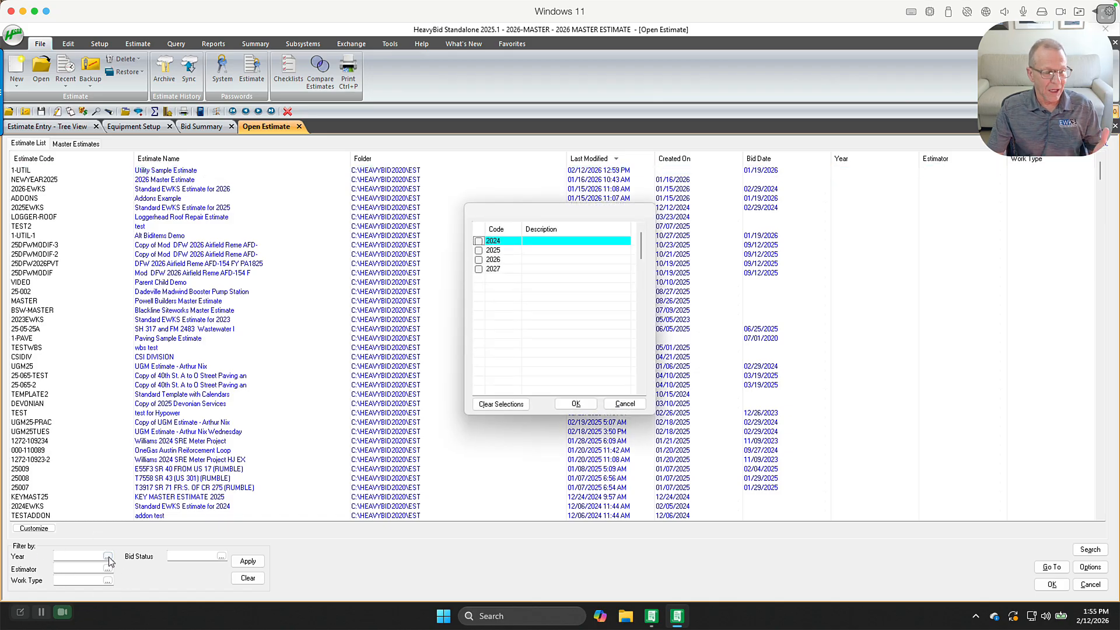
pyautogui.click(478, 259)
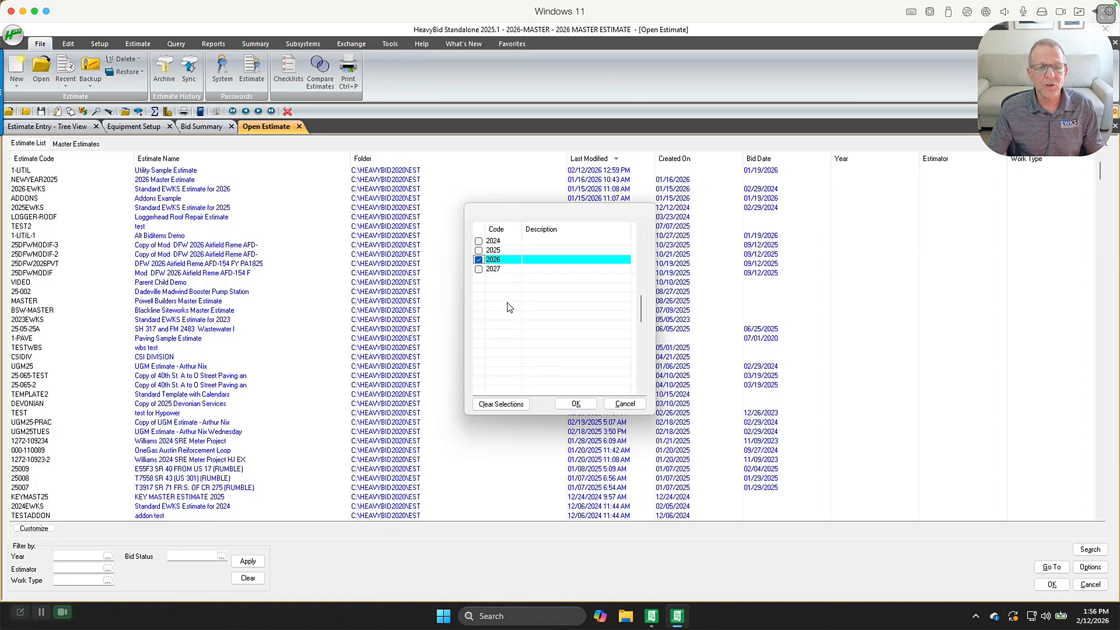
pyautogui.click(478, 250)
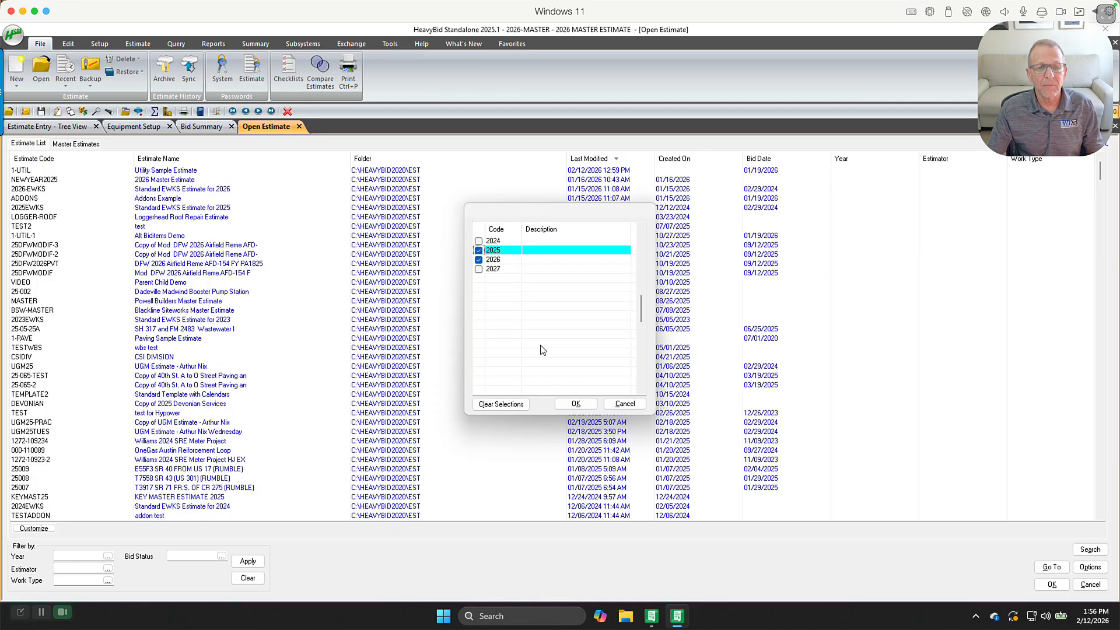
pyautogui.click(575, 404)
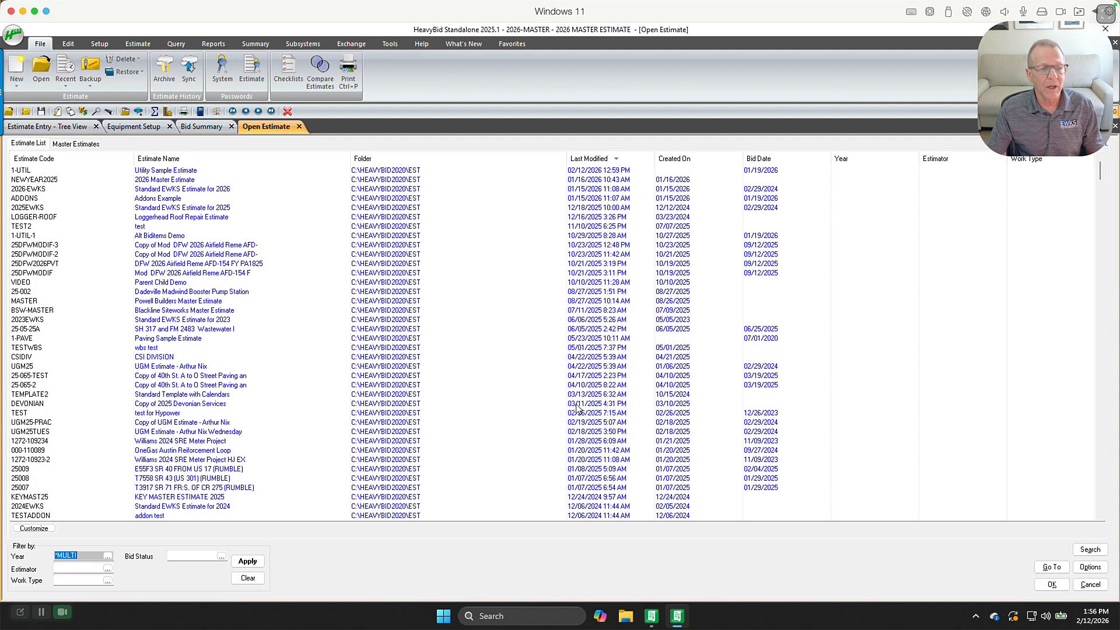
pyautogui.click(108, 568)
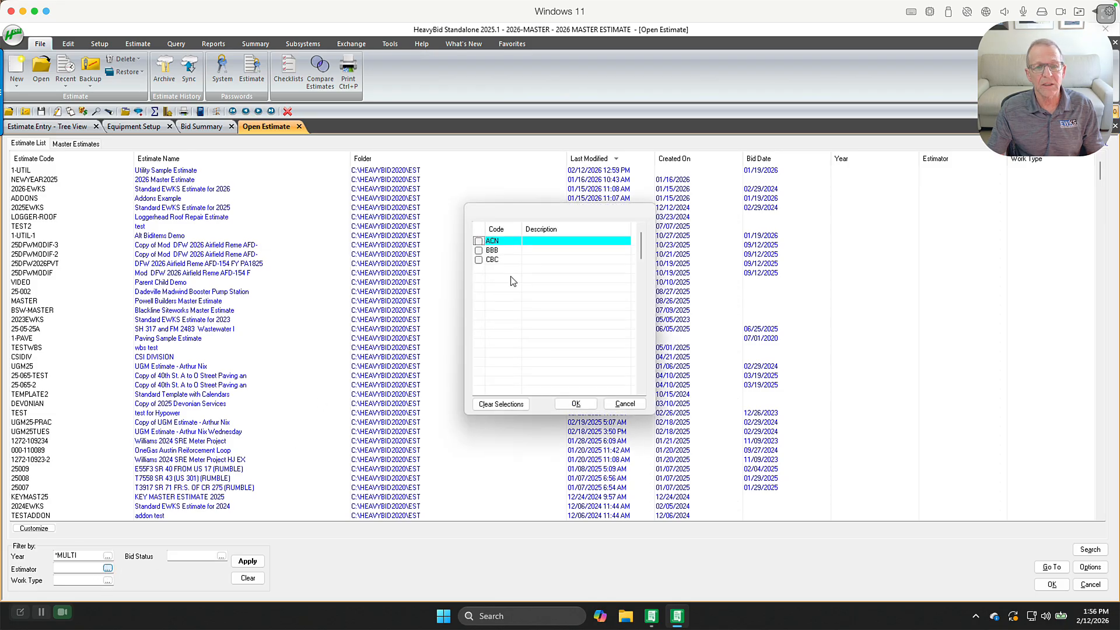
pyautogui.click(479, 241)
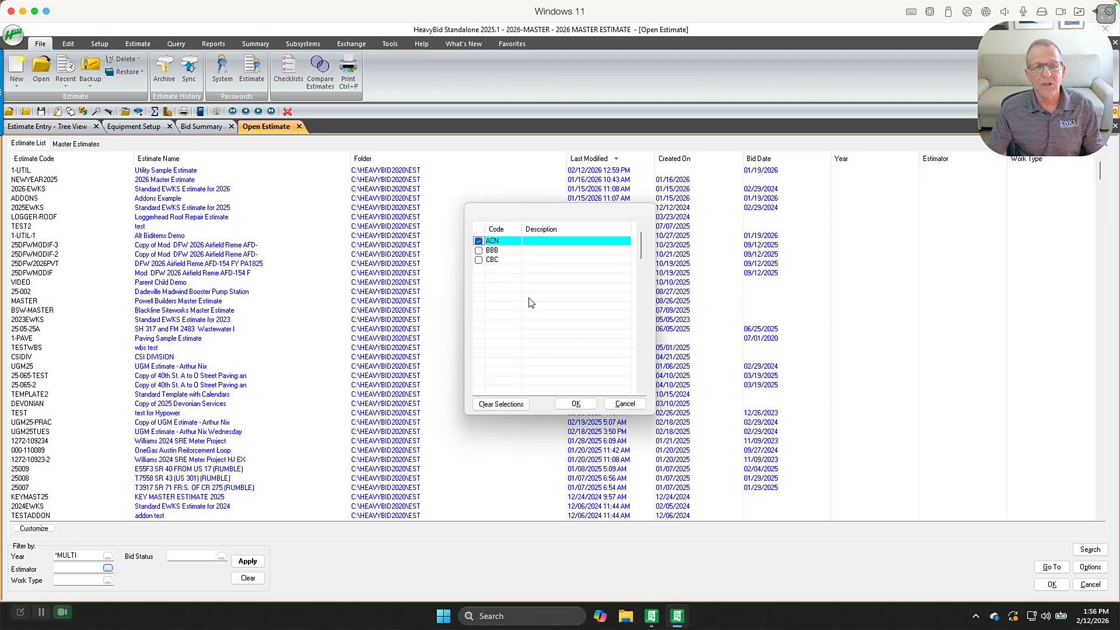
pyautogui.click(575, 404)
pyautogui.click(248, 560)
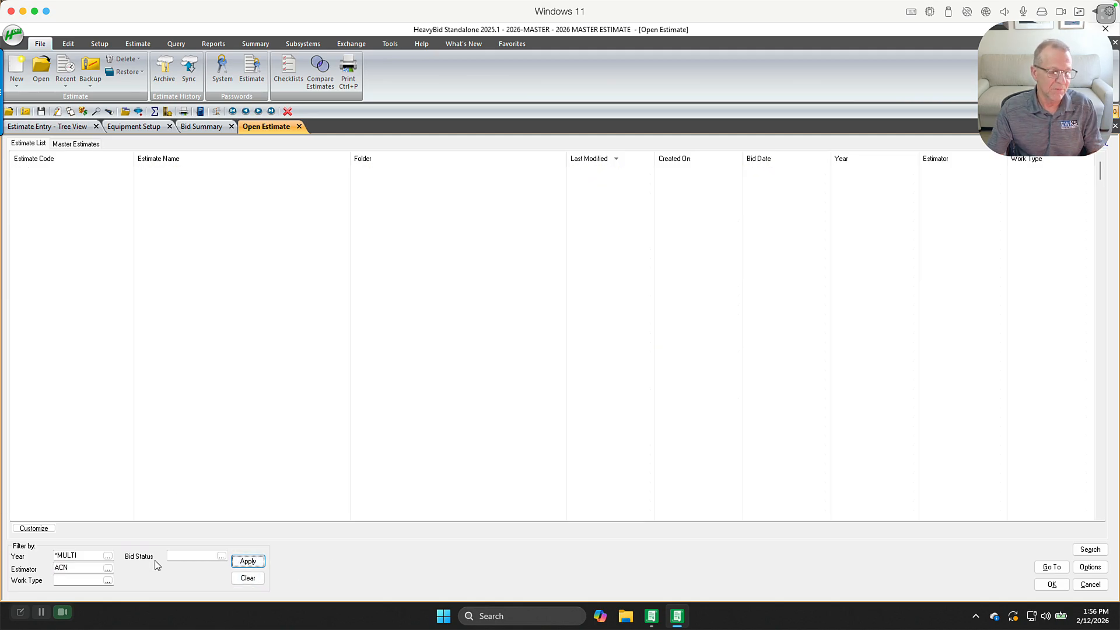
pyautogui.click(258, 579)
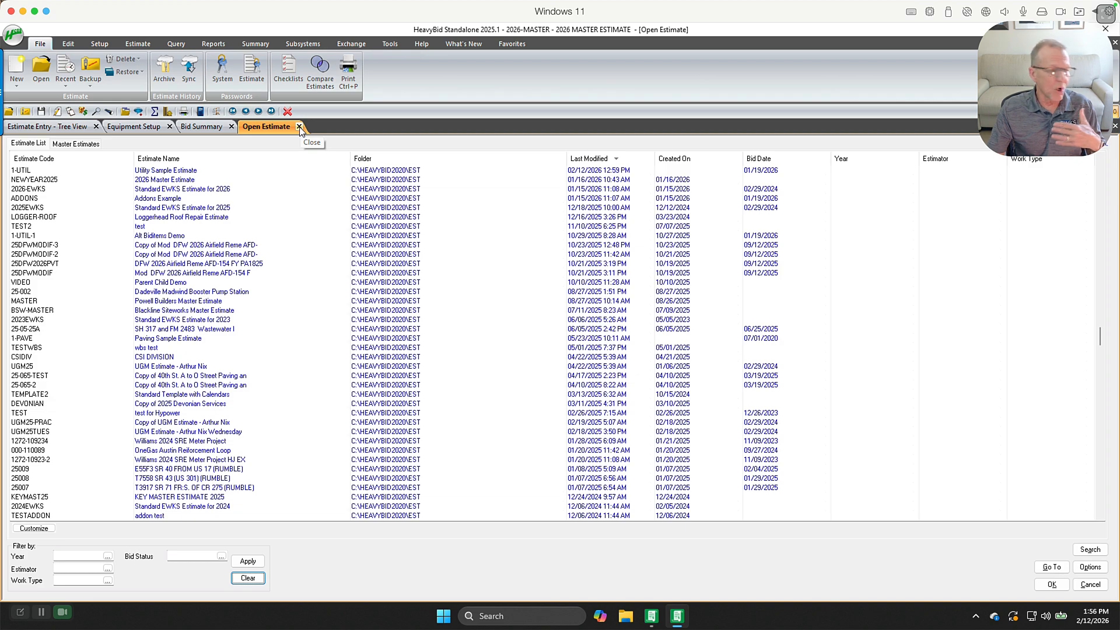
pyautogui.click(299, 127)
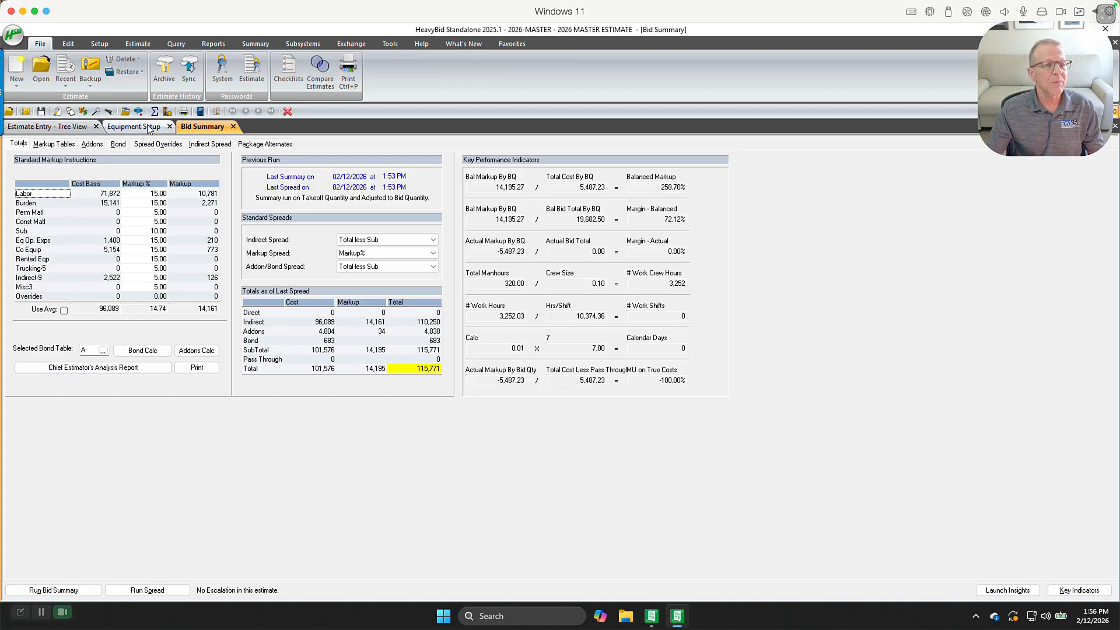
# Open the estimate Tags list and review the estimates and their tag columns
pyautogui.click(99, 45)
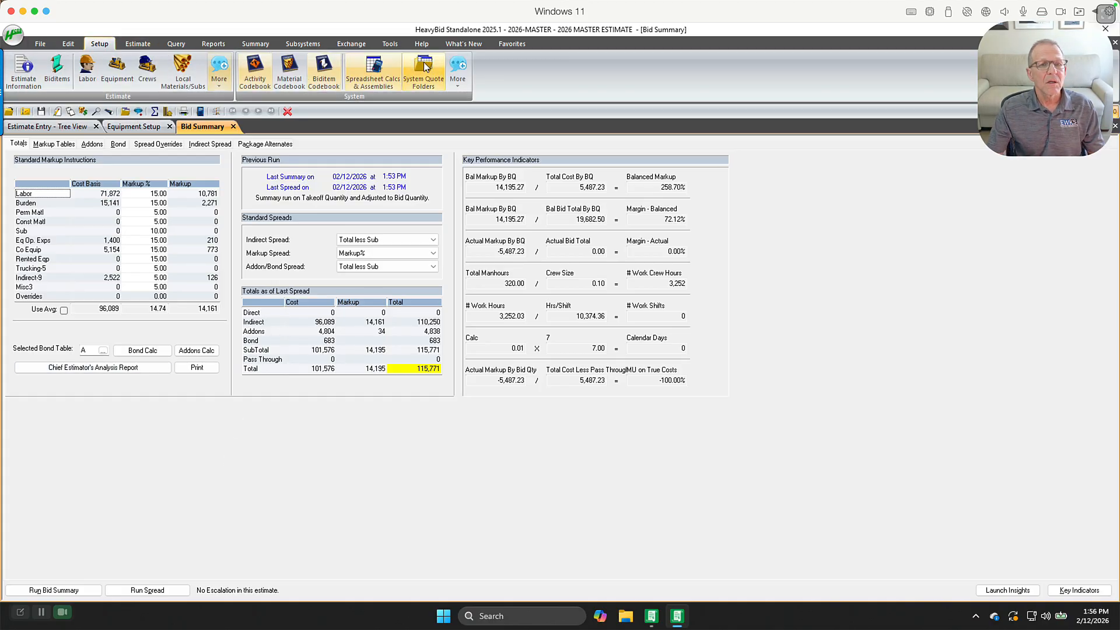
pyautogui.click(458, 70)
pyautogui.click(472, 100)
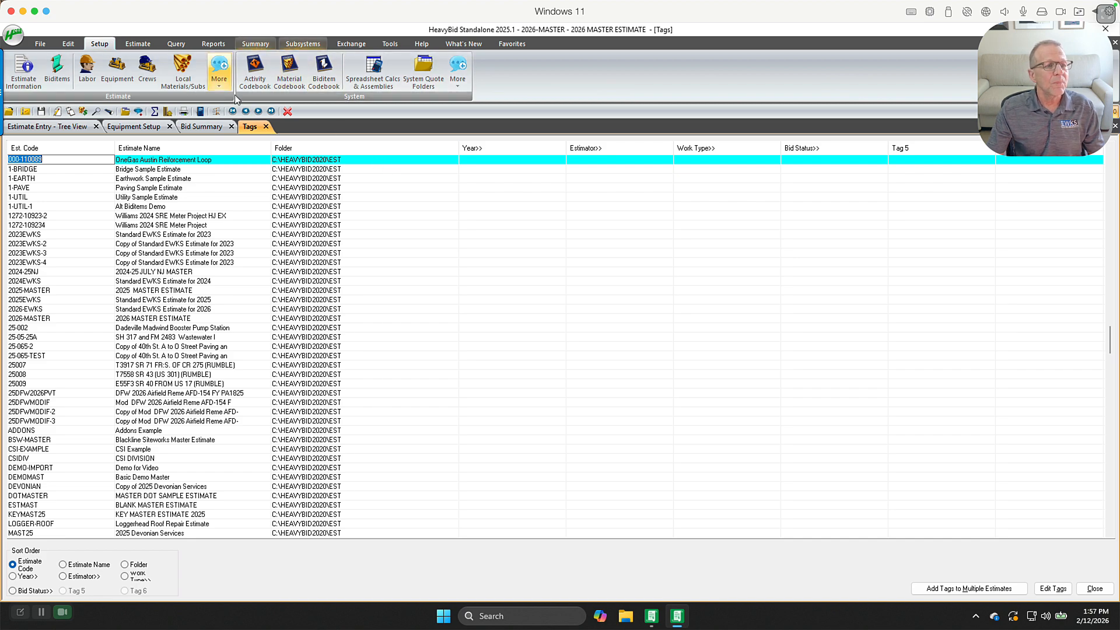
pyautogui.click(137, 45)
pyautogui.click(99, 44)
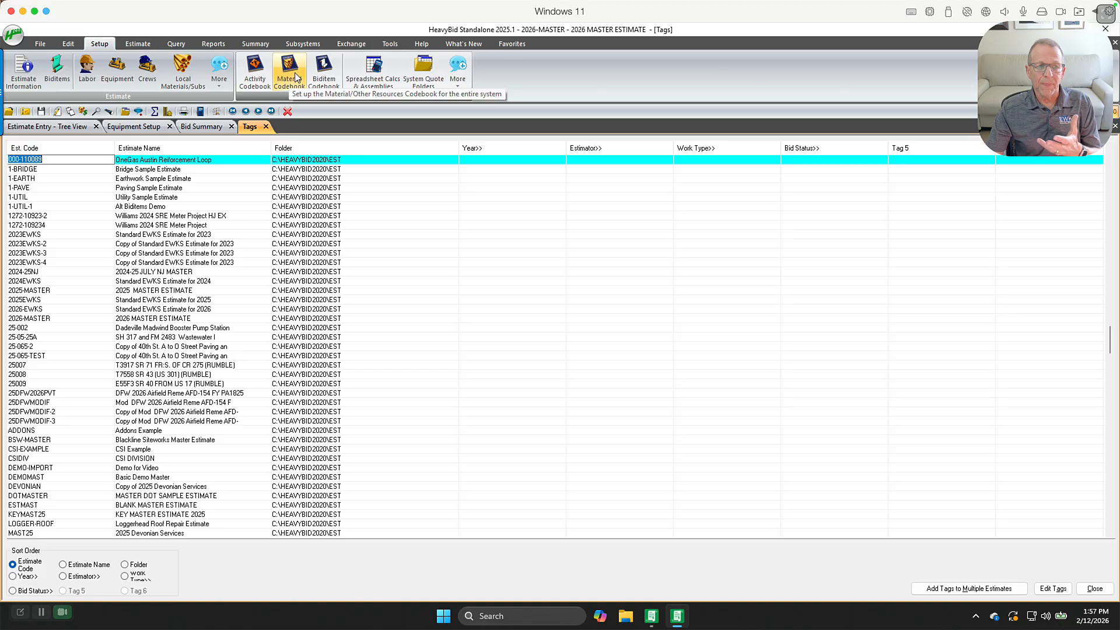
# Review the local materials setup and compare it with the system material codebook
pyautogui.click(186, 71)
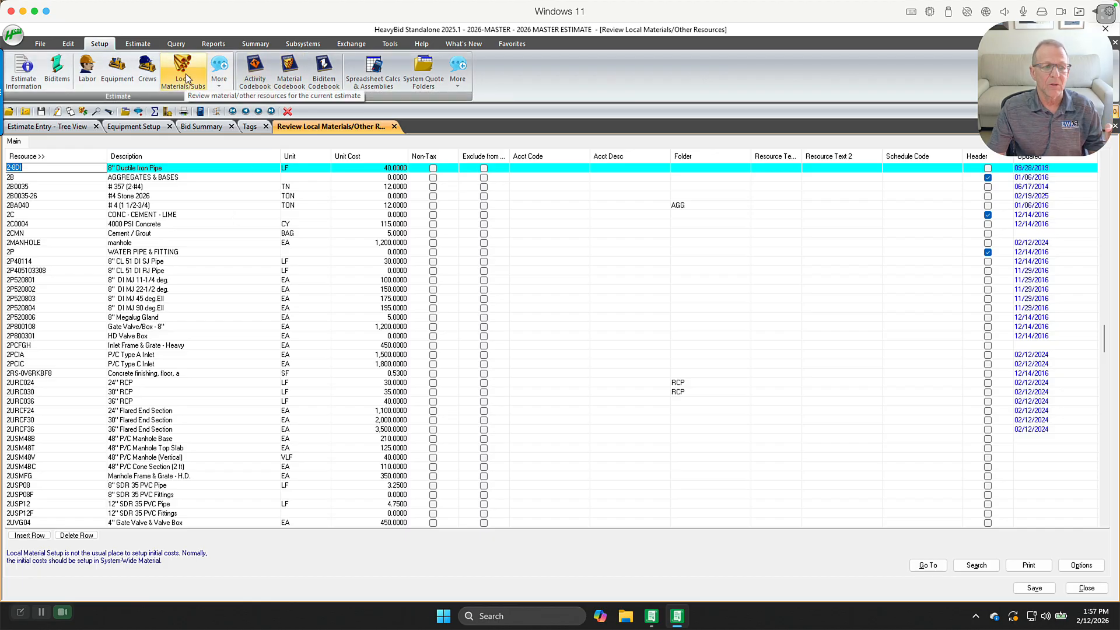
pyautogui.click(376, 214)
pyautogui.click(376, 204)
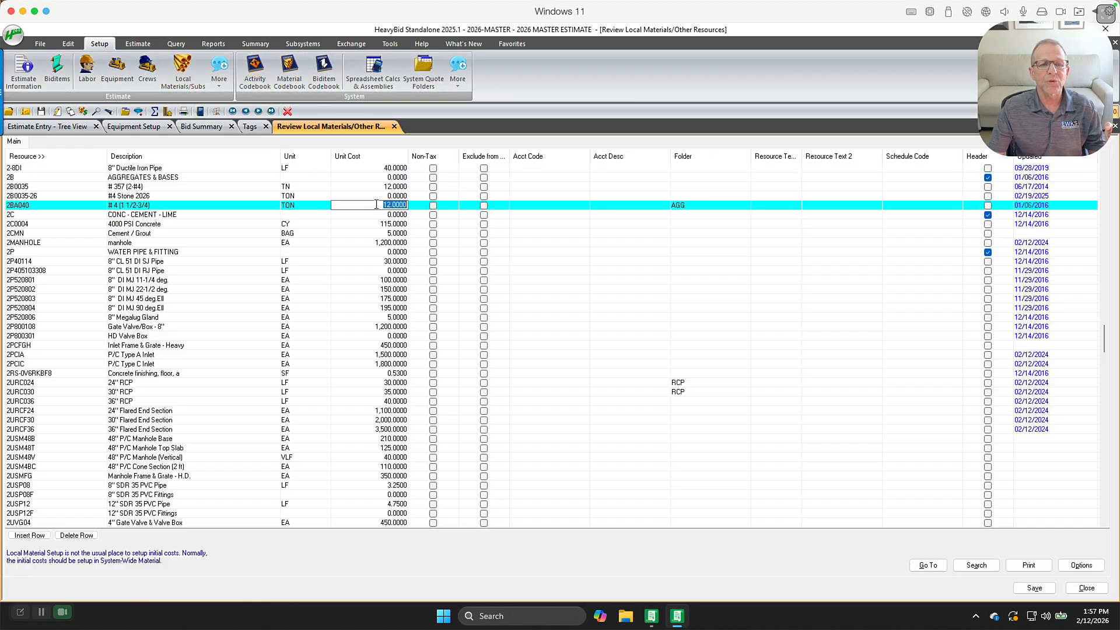
pyautogui.click(295, 78)
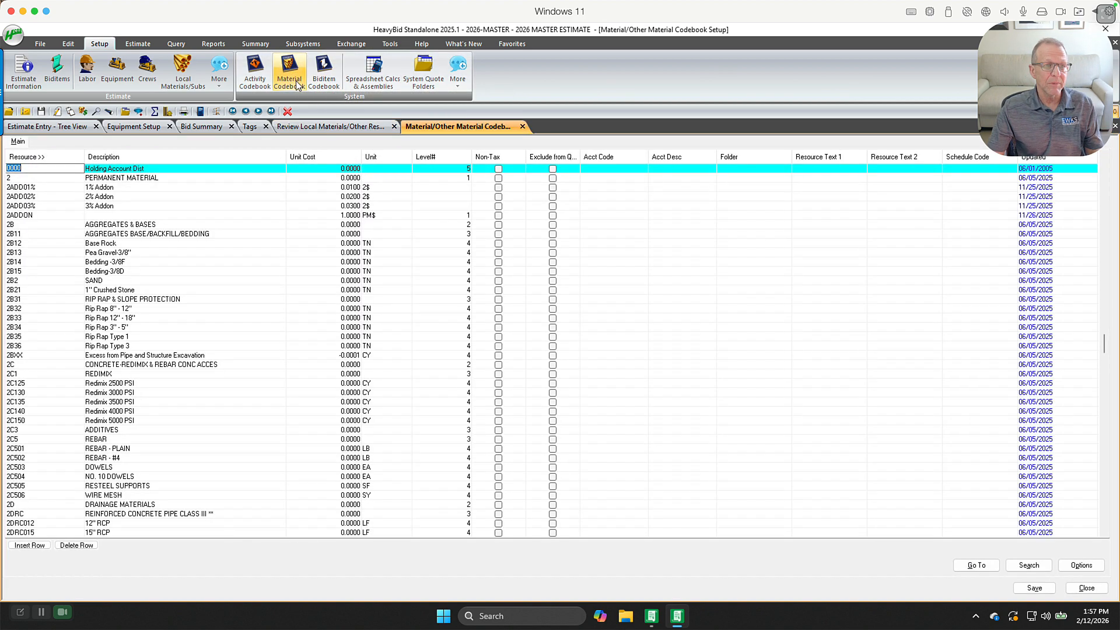
pyautogui.click(190, 76)
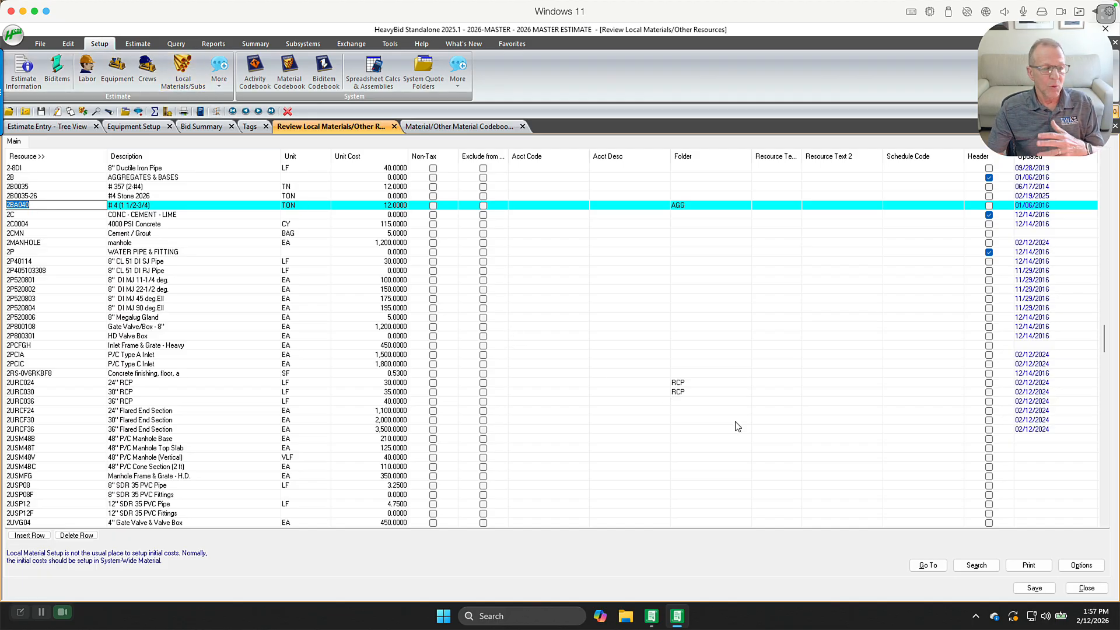
# Delete all local materials not used in the estimate
pyautogui.click(1081, 566)
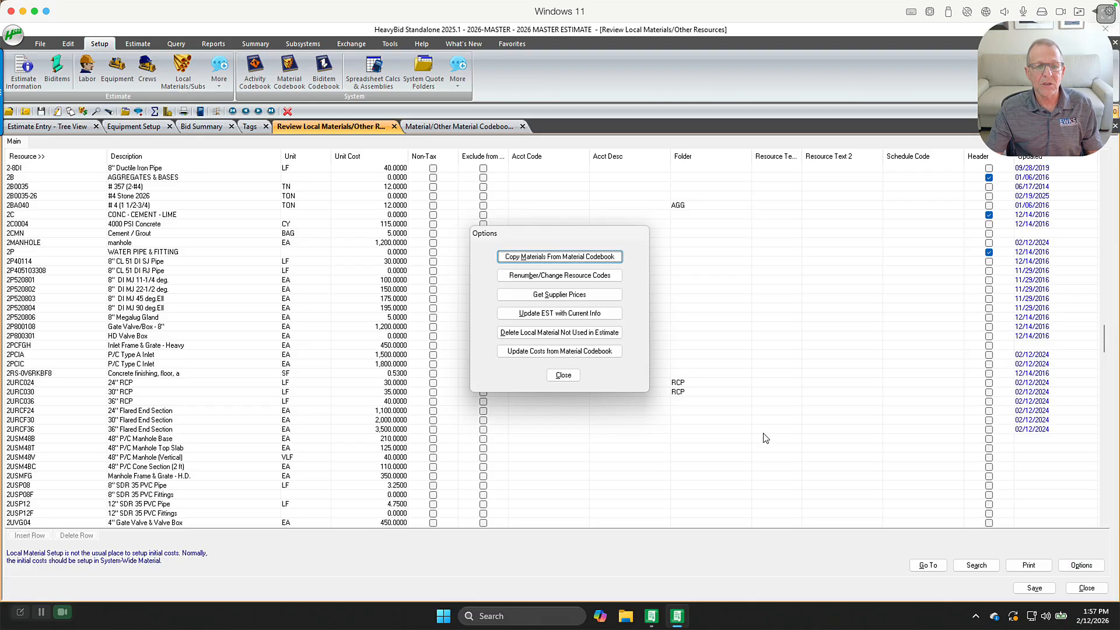
pyautogui.click(574, 337)
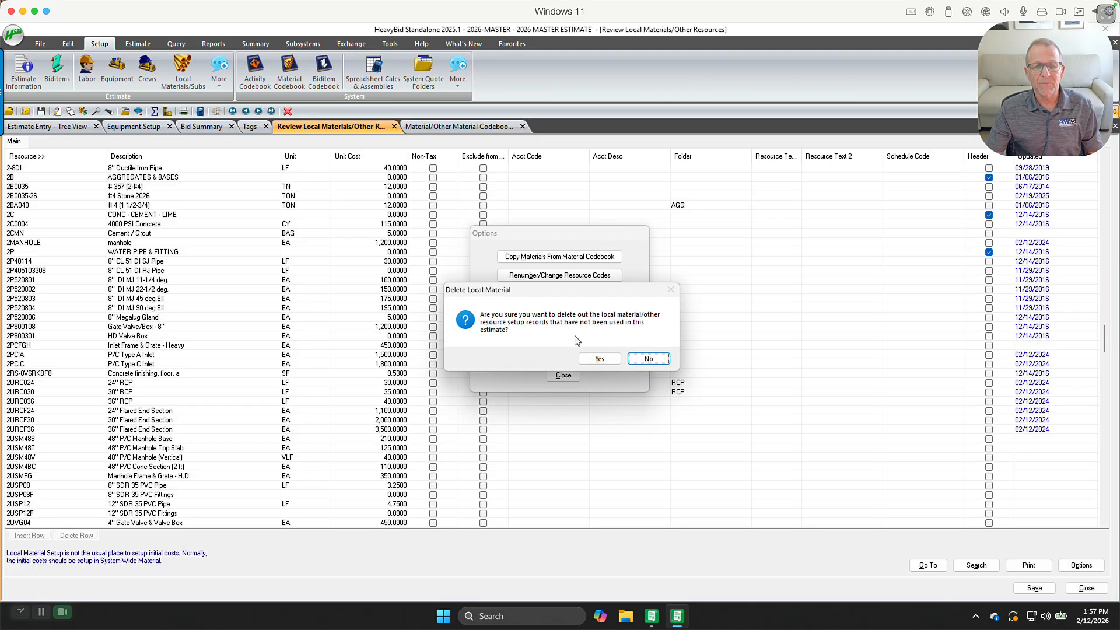
pyautogui.click(594, 355)
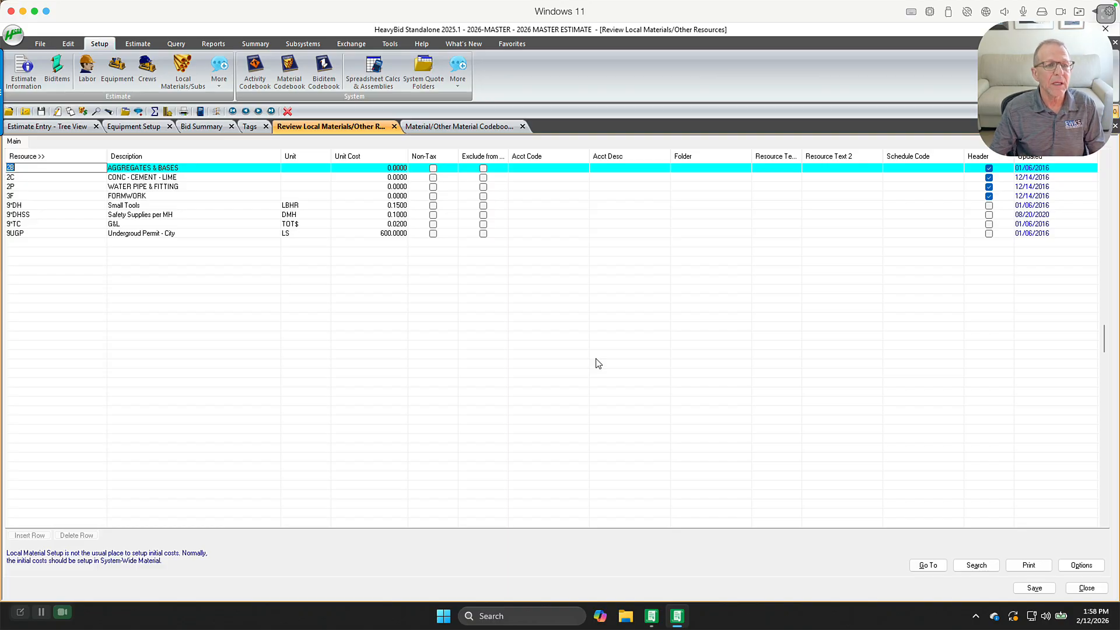
# Open the system Activity Codebook setup
pyautogui.click(261, 70)
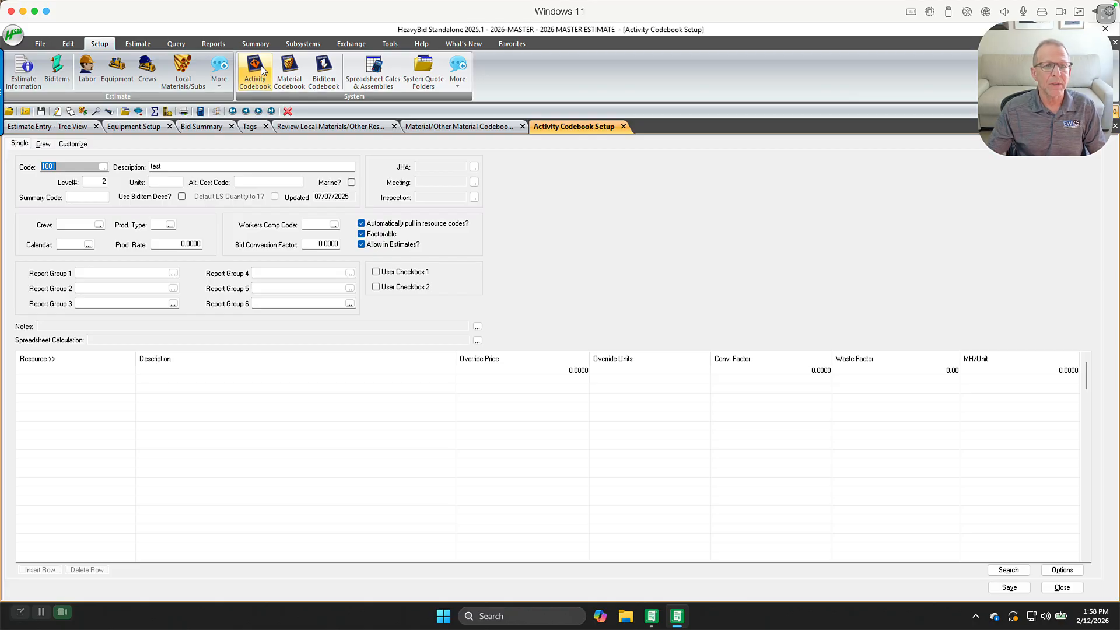
# Set the user Default Source Estimate folder to C:\HEAVYBID2020\EST\2026-MASTER in the Folder Defaults preferences
pyautogui.click(393, 49)
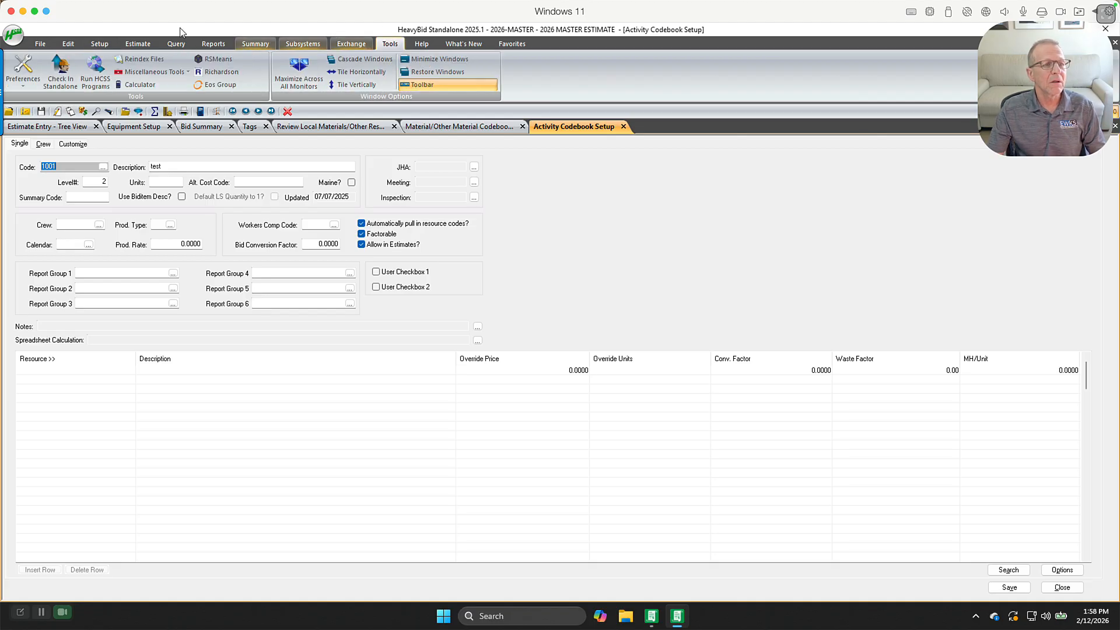
pyautogui.click(23, 69)
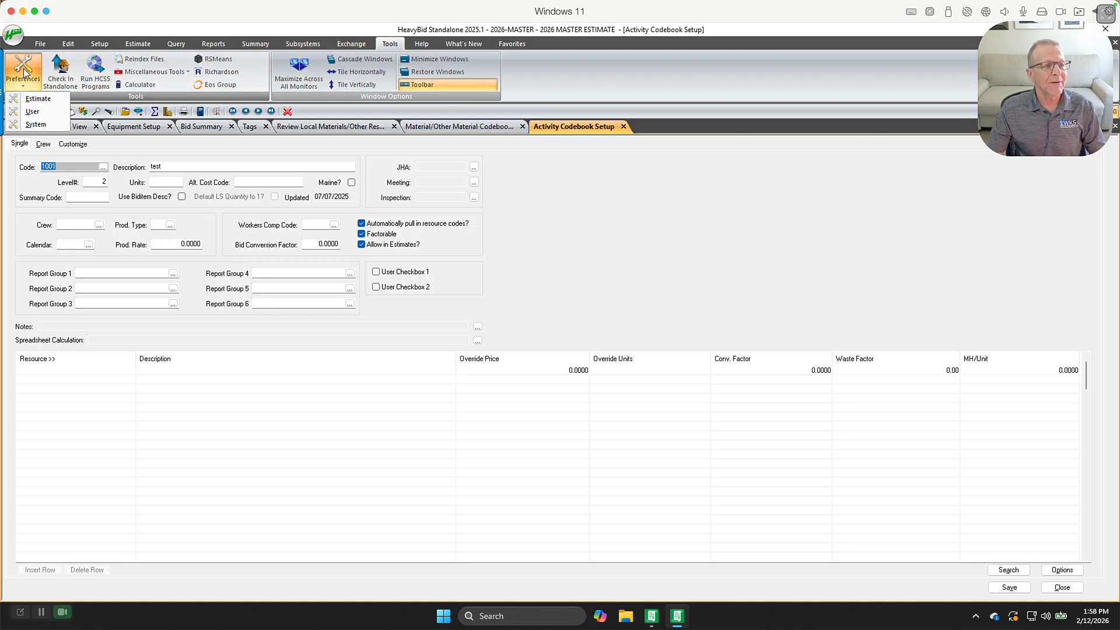
pyautogui.click(33, 112)
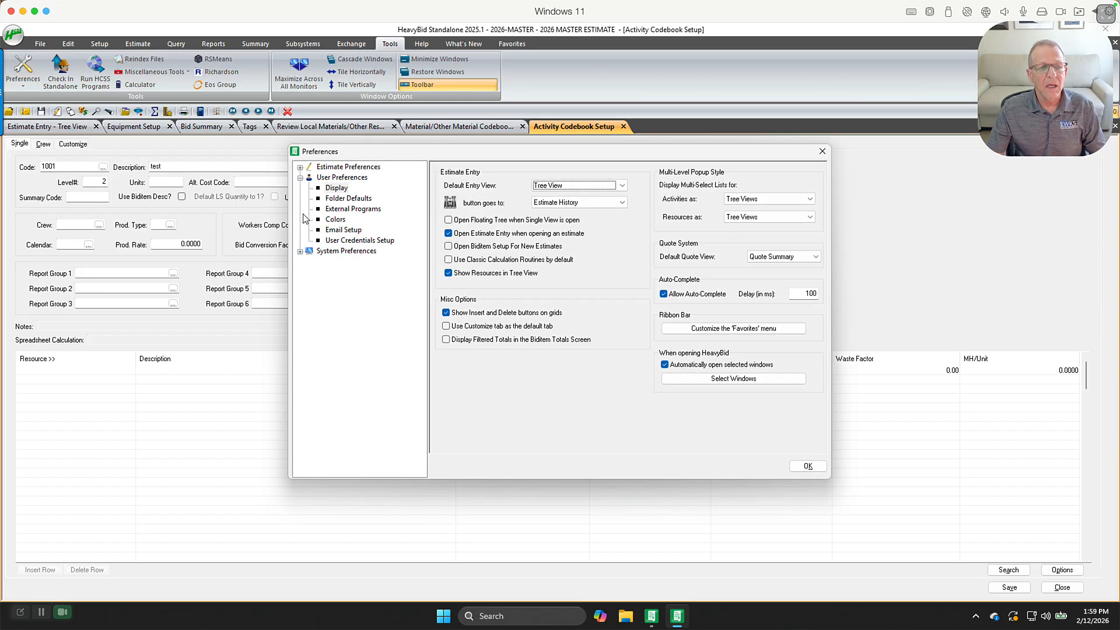
pyautogui.click(344, 198)
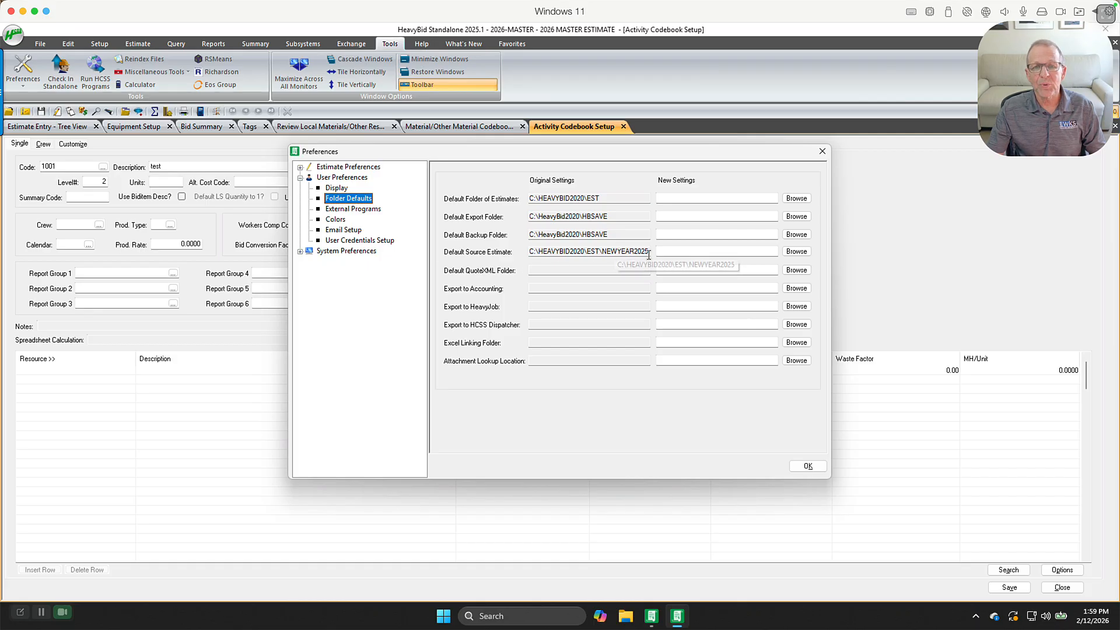
pyautogui.click(795, 250)
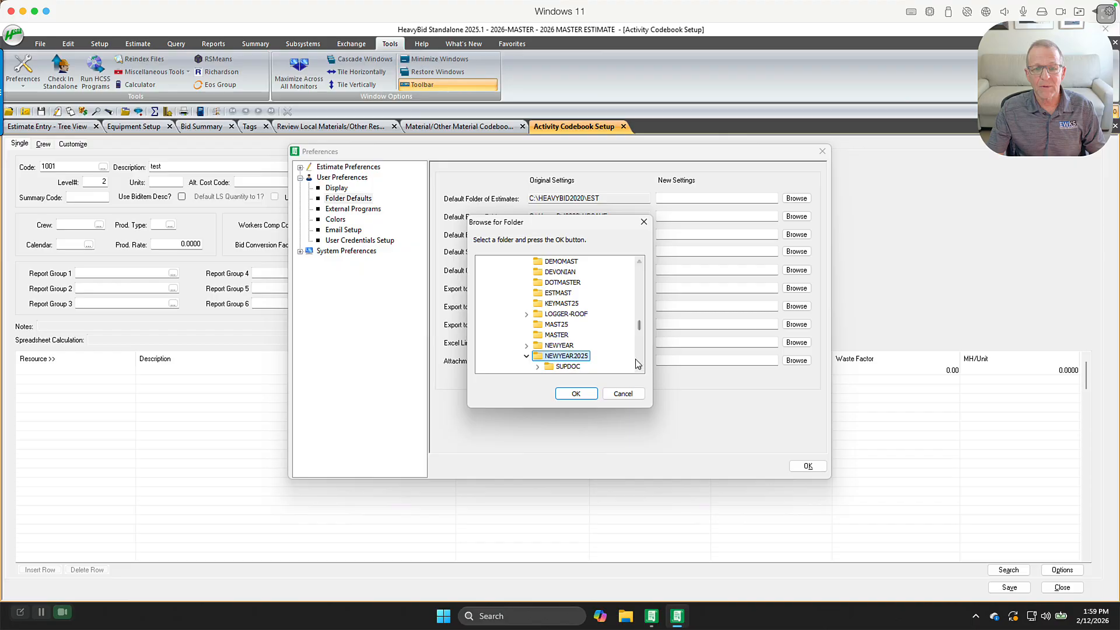
pyautogui.moveTo(639, 325)
pyautogui.mouseDown()
pyautogui.moveTo(642, 366)
pyautogui.moveTo(642, 303)
pyautogui.mouseUp()
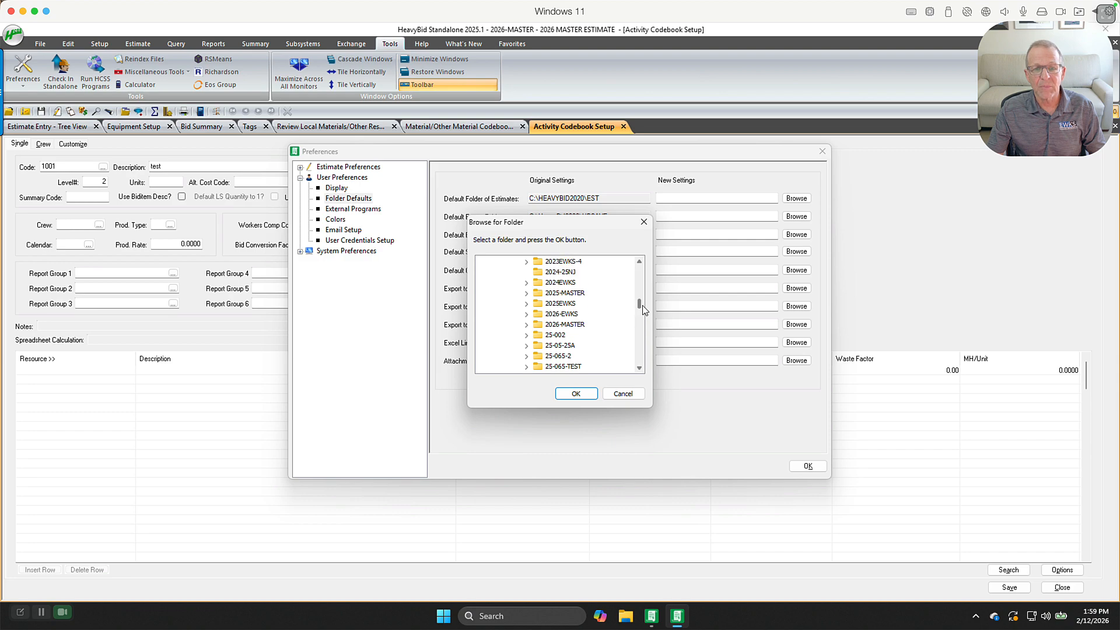
pyautogui.click(573, 324)
pyautogui.click(575, 394)
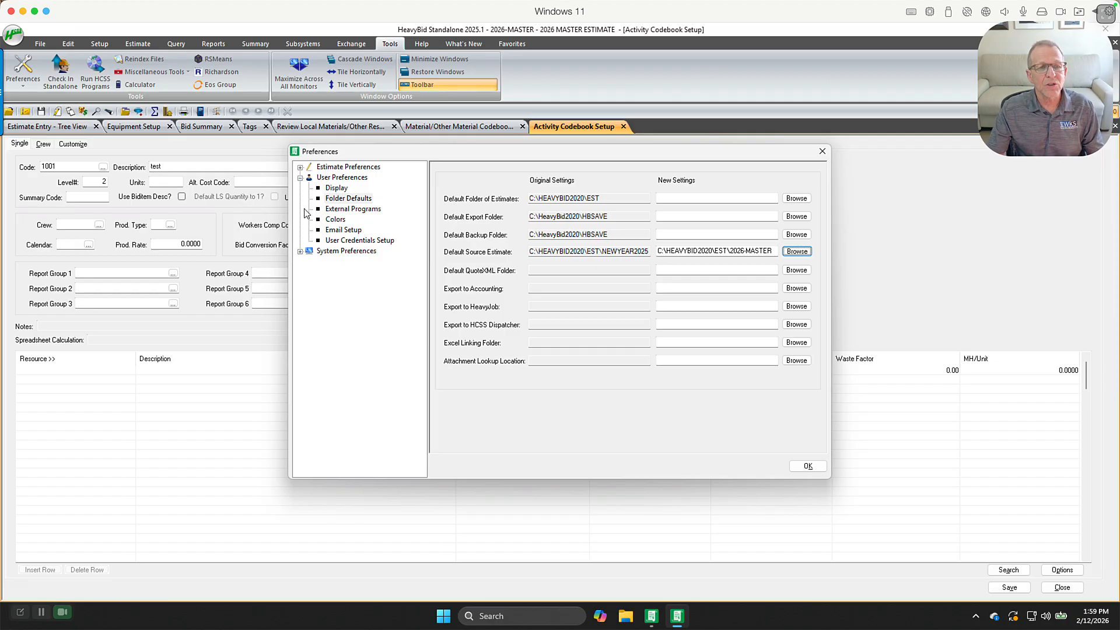
# Switch the Audit Trail estimate preference to Off and Turn On, then back to Always On
pyautogui.click(300, 168)
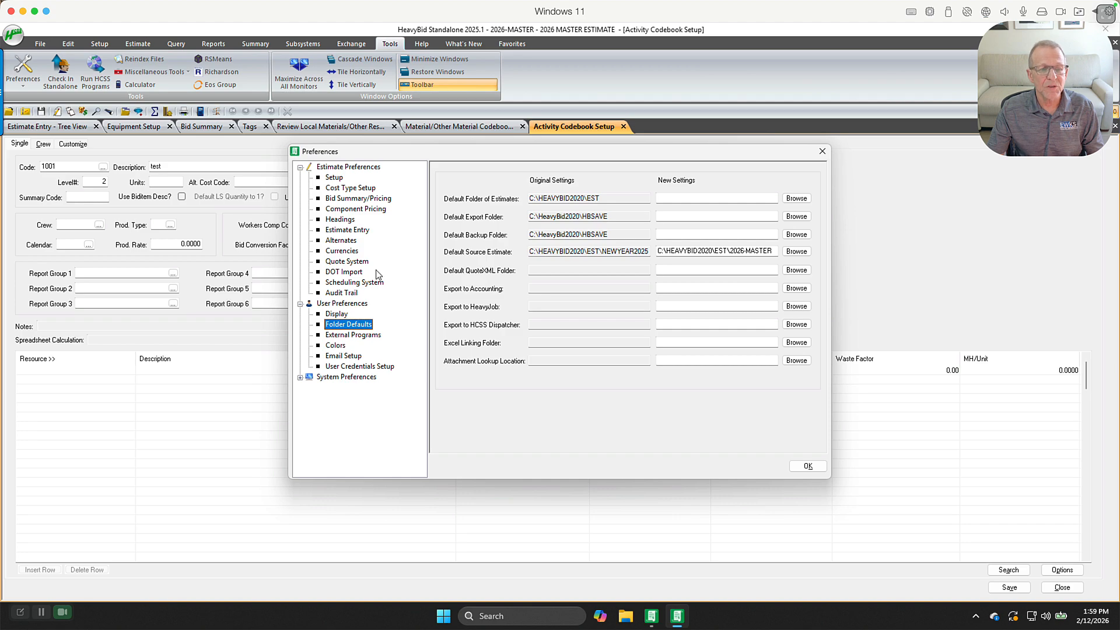
pyautogui.click(347, 293)
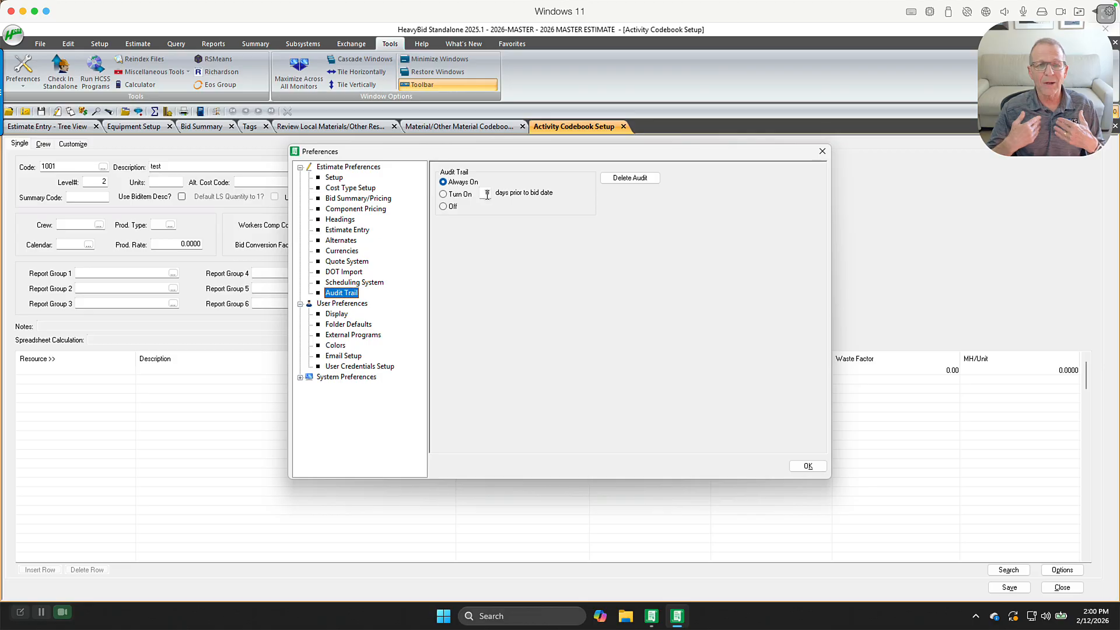
pyautogui.click(442, 206)
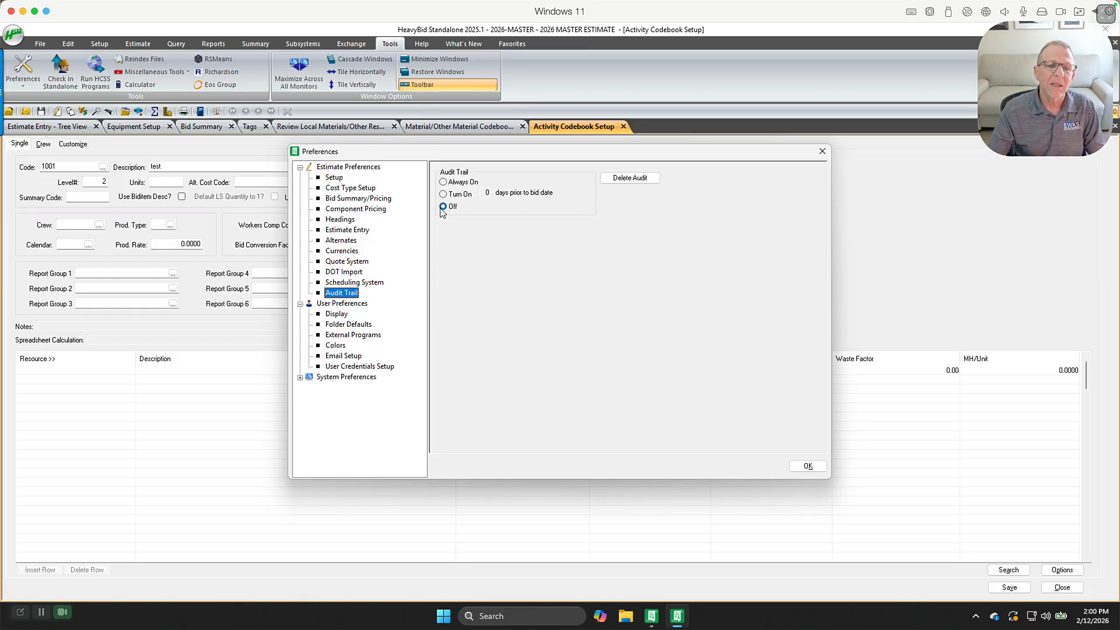
pyautogui.click(443, 194)
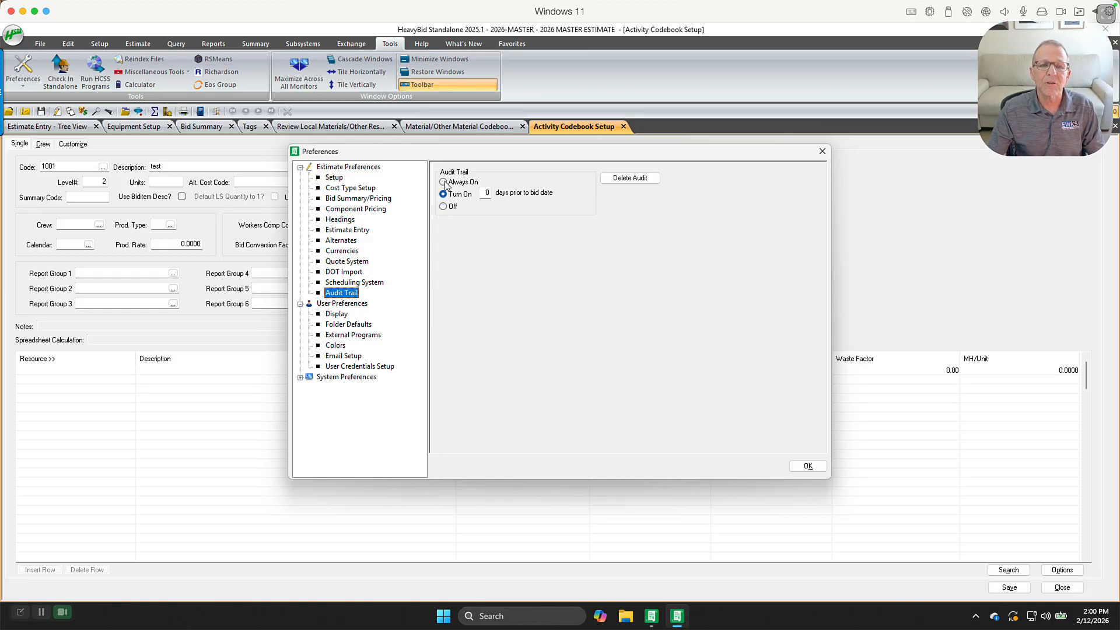
pyautogui.click(444, 183)
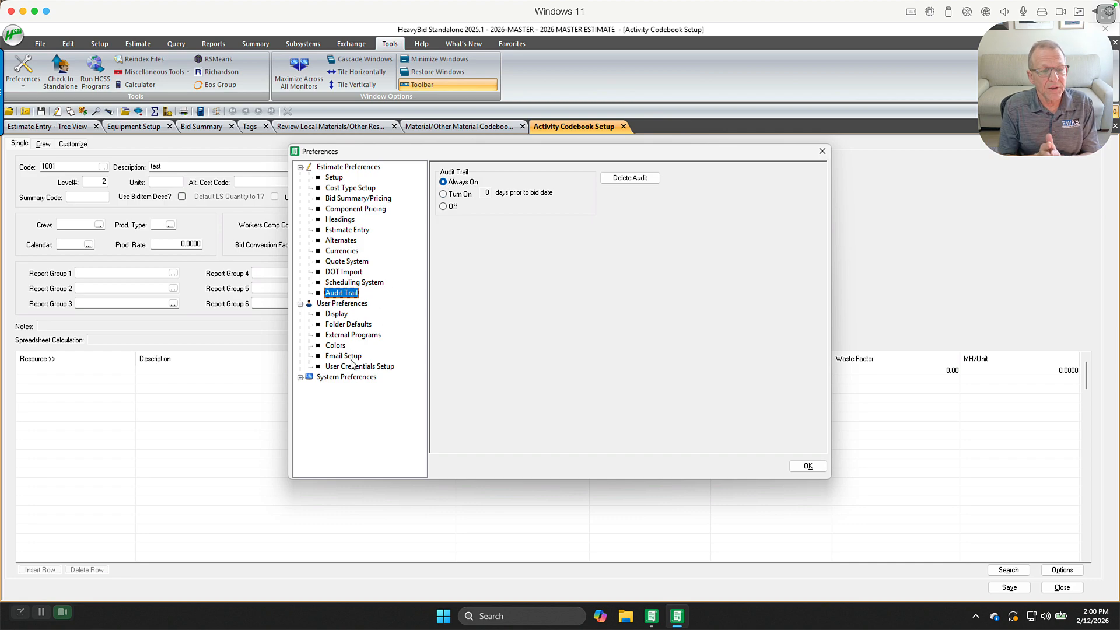
# Review the Colors, Display and System preference pages, then close Preferences
pyautogui.click(338, 346)
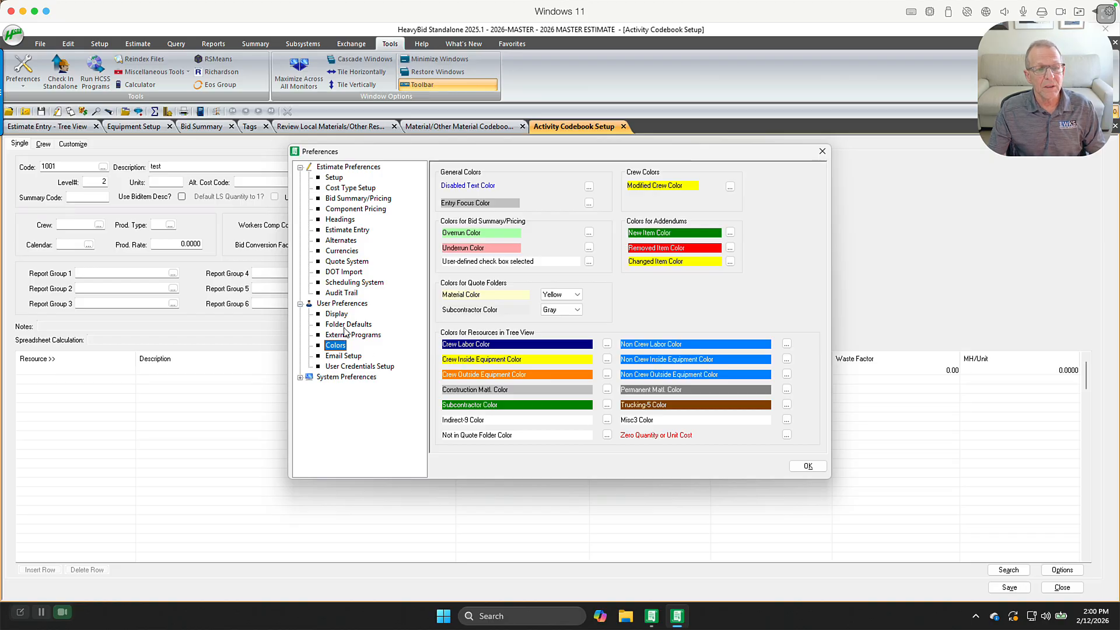
pyautogui.click(344, 315)
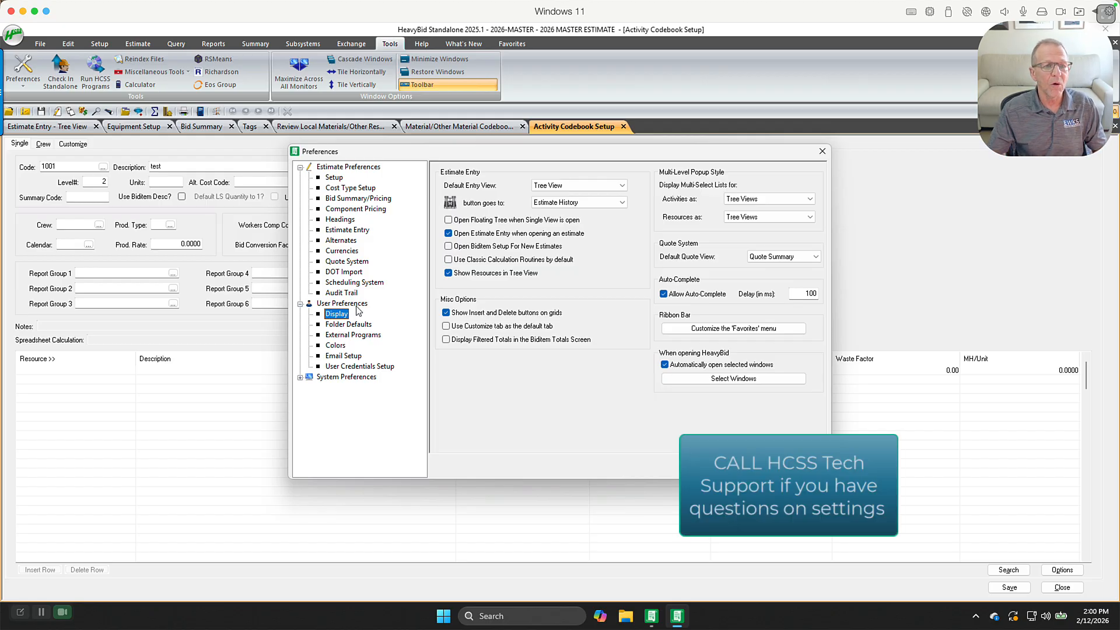
pyautogui.click(354, 170)
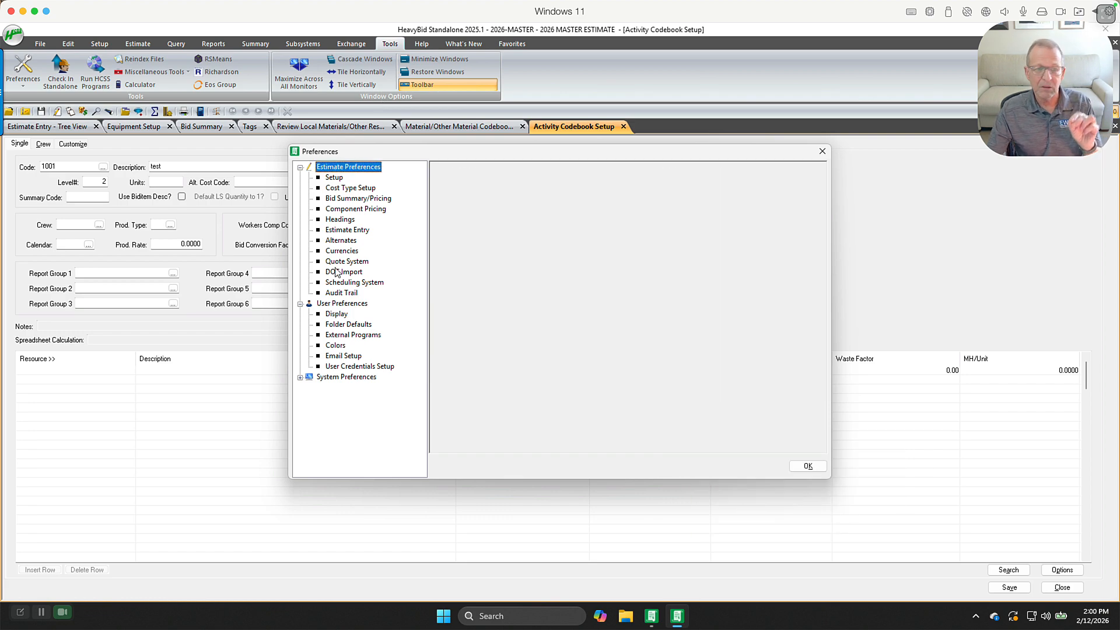
pyautogui.click(341, 305)
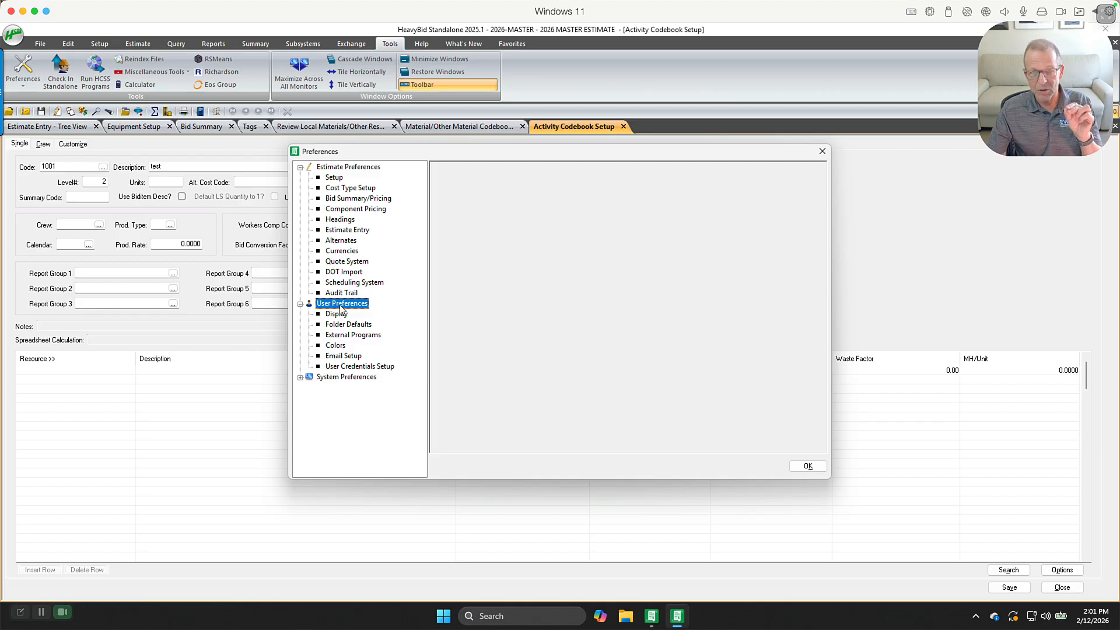
pyautogui.click(300, 378)
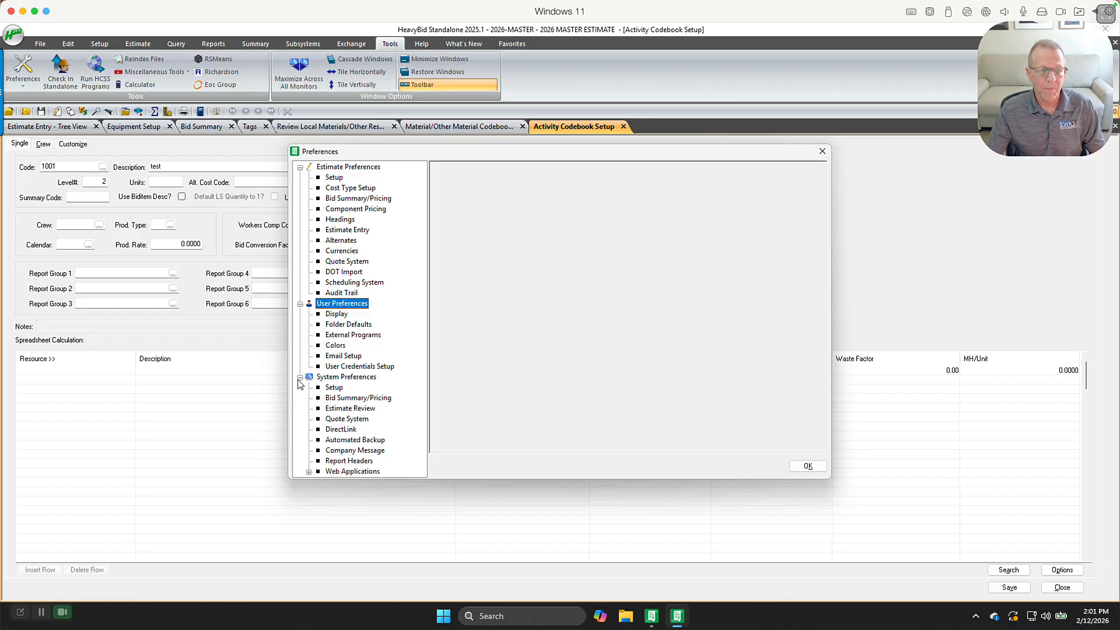
pyautogui.click(808, 466)
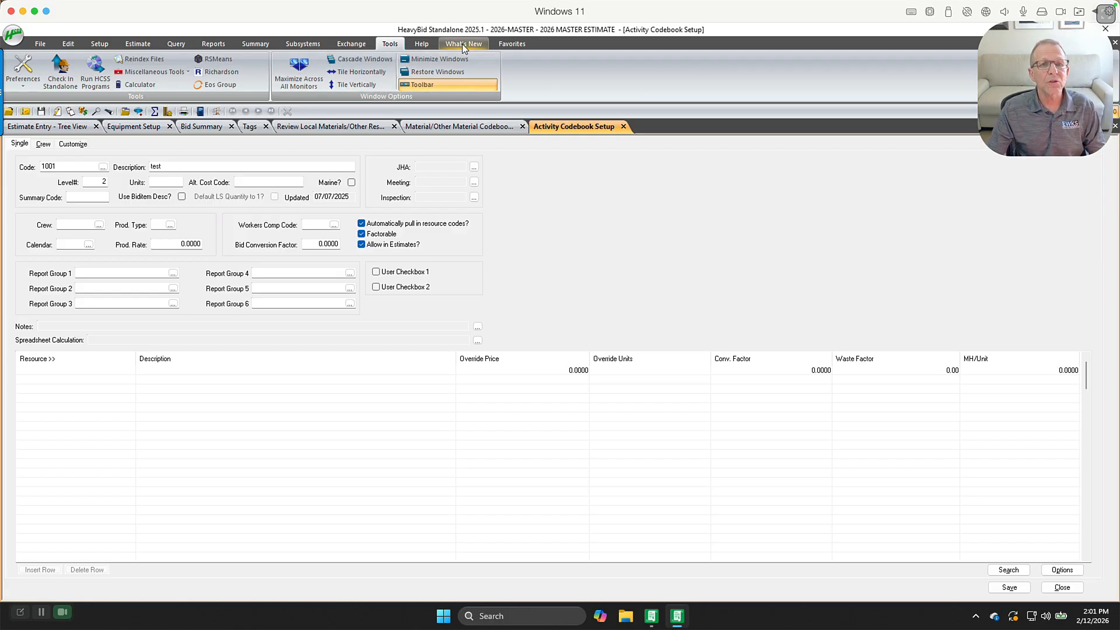
# View the About HeavyBid version and licence information, then close it
pyautogui.click(426, 45)
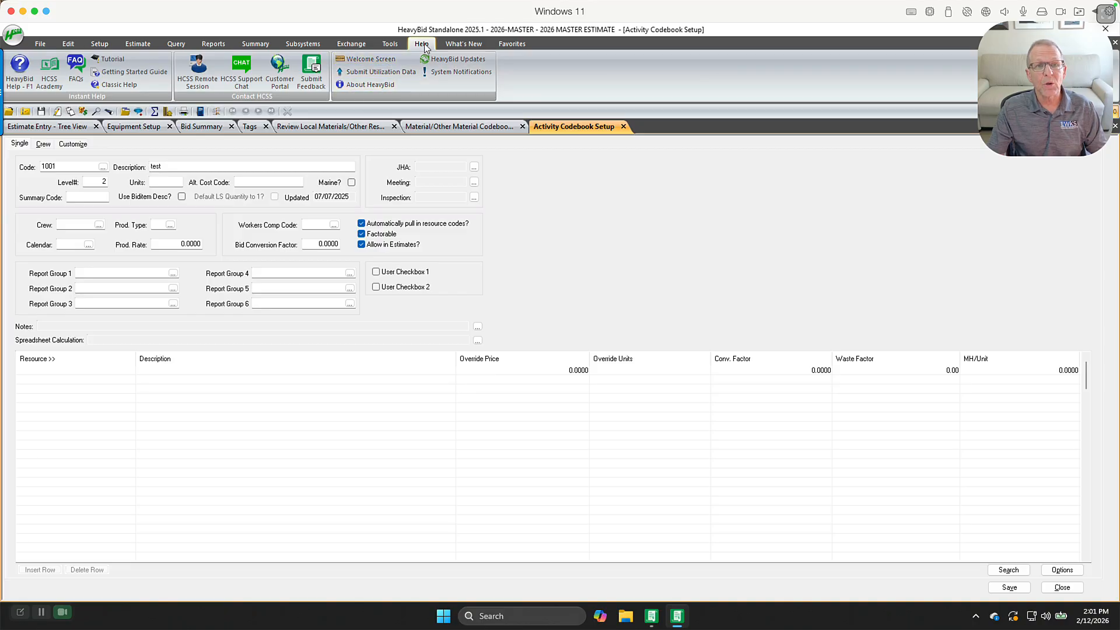
pyautogui.click(368, 85)
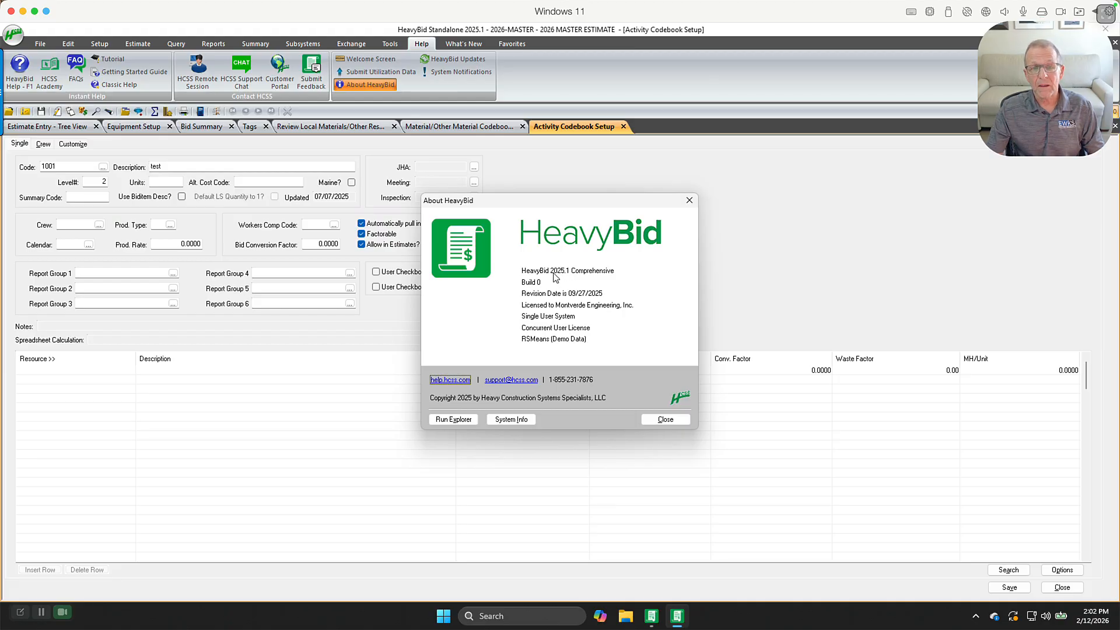
pyautogui.click(657, 423)
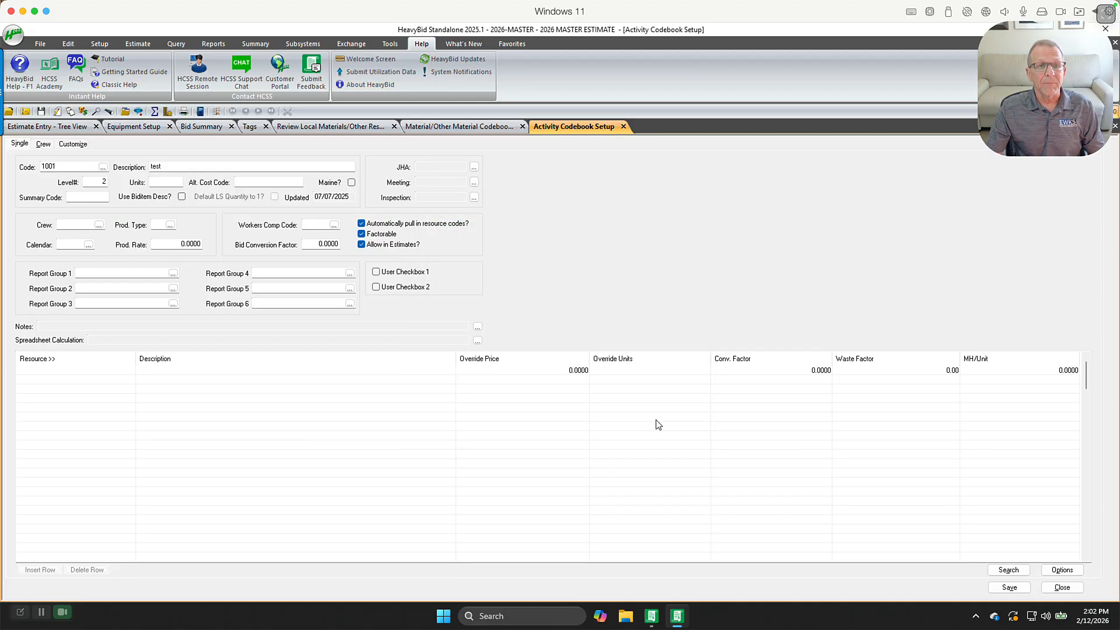
pyautogui.click(392, 46)
pyautogui.click(356, 44)
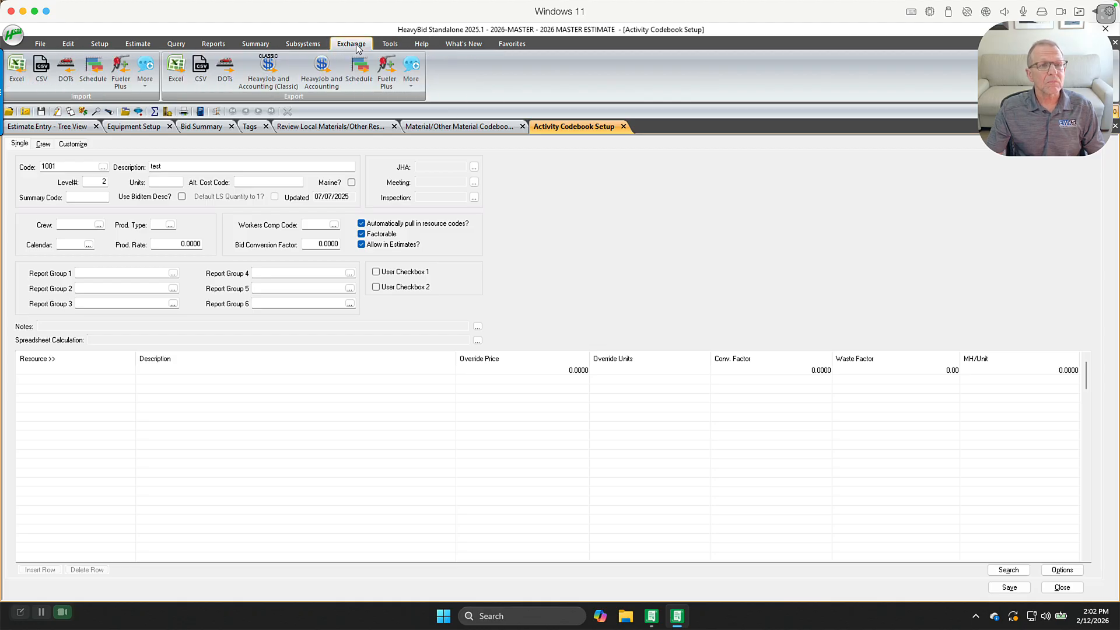
pyautogui.click(305, 43)
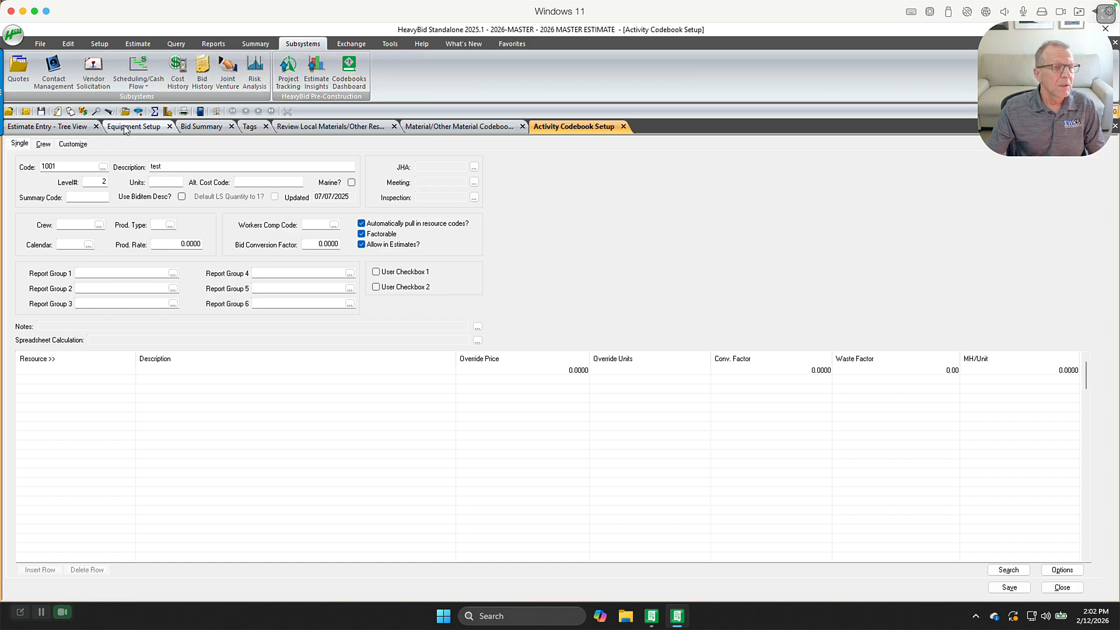
# Open the estimate Tree View and select activity I-1 Supervision under biditem 90000 Indirects
pyautogui.click(135, 43)
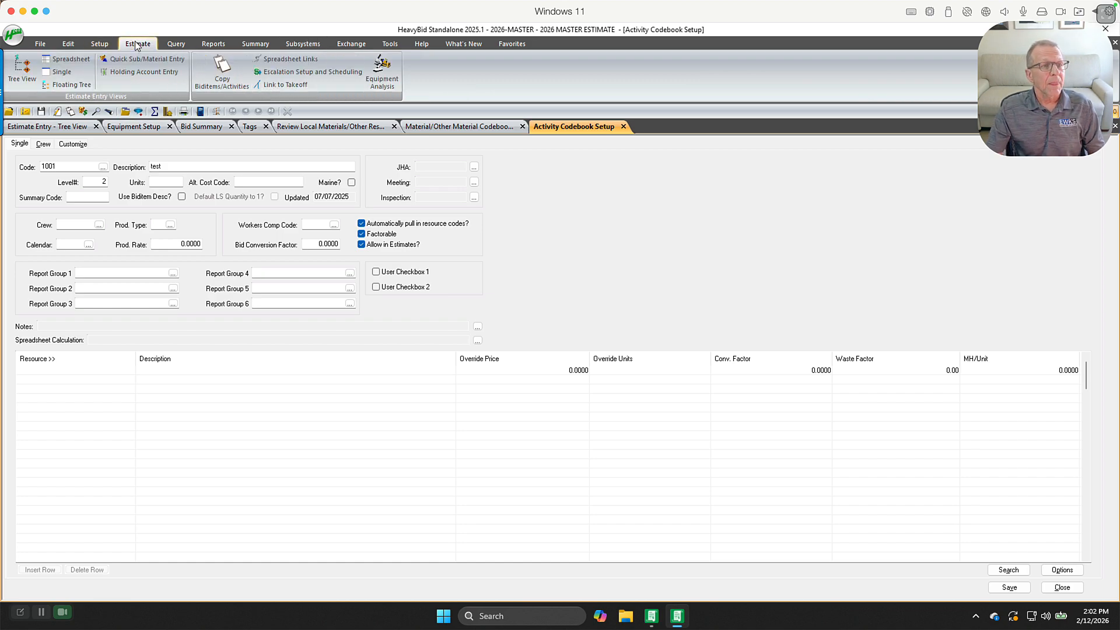
pyautogui.click(21, 76)
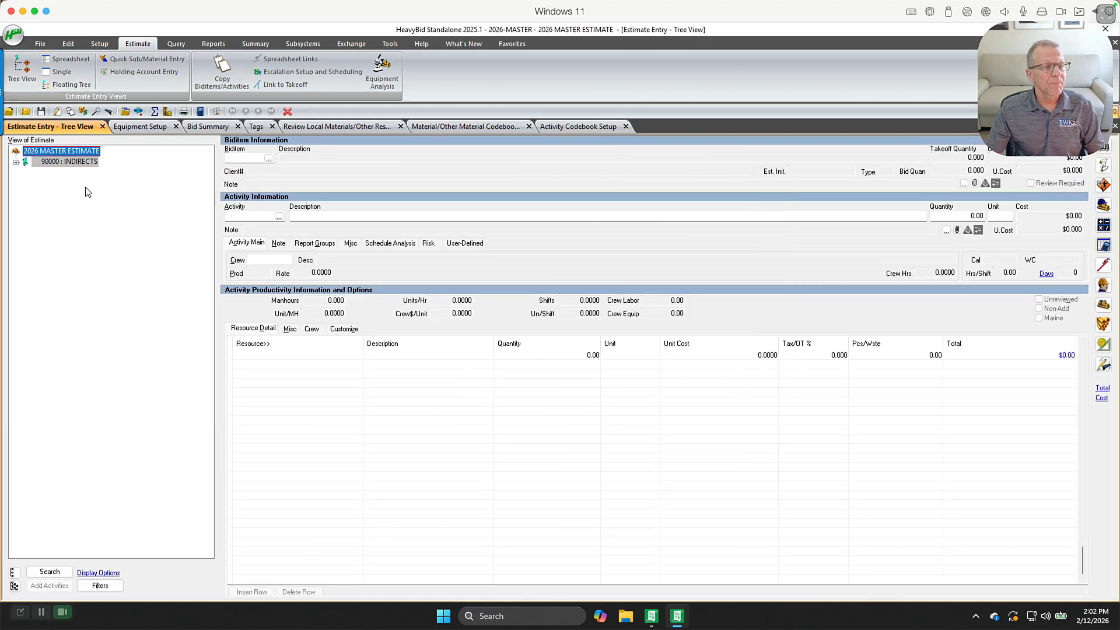
pyautogui.doubleClick(78, 164)
pyautogui.click(76, 172)
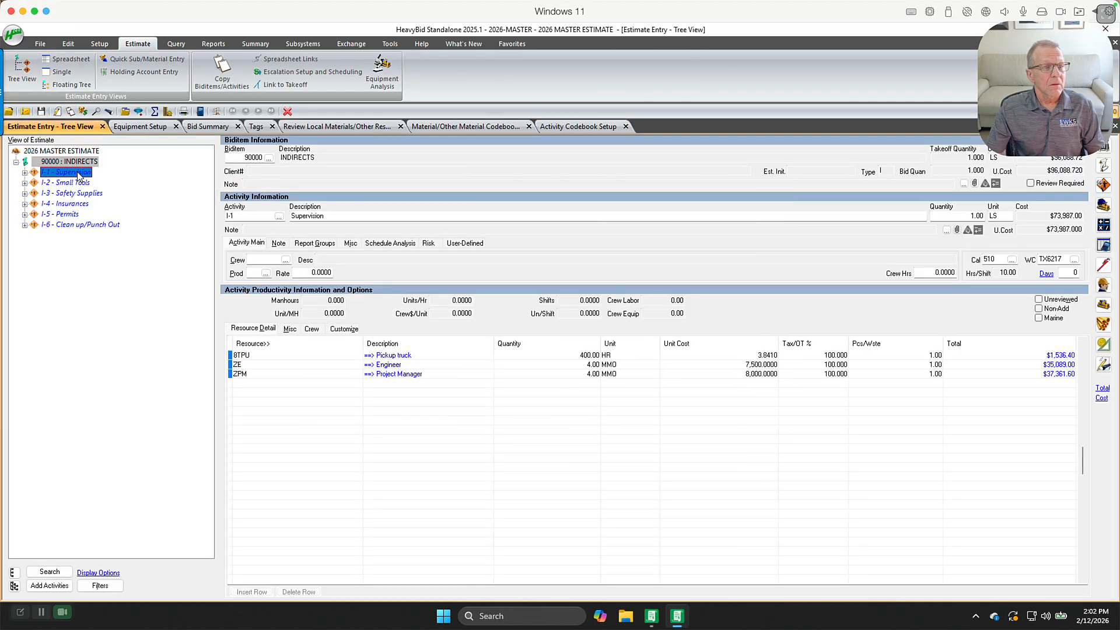
# Open the history analysis for activity I-1, switch between Estimate History and Production History, and close it
pyautogui.moveTo(1055, 96); pyautogui.dragTo(85, 527)
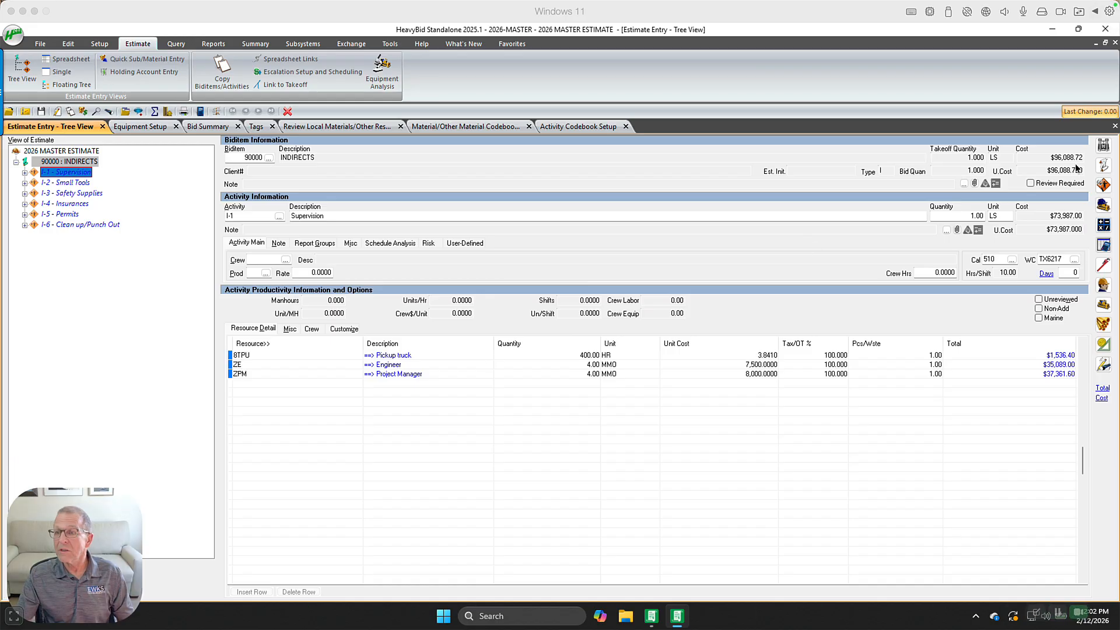
pyautogui.click(1102, 146)
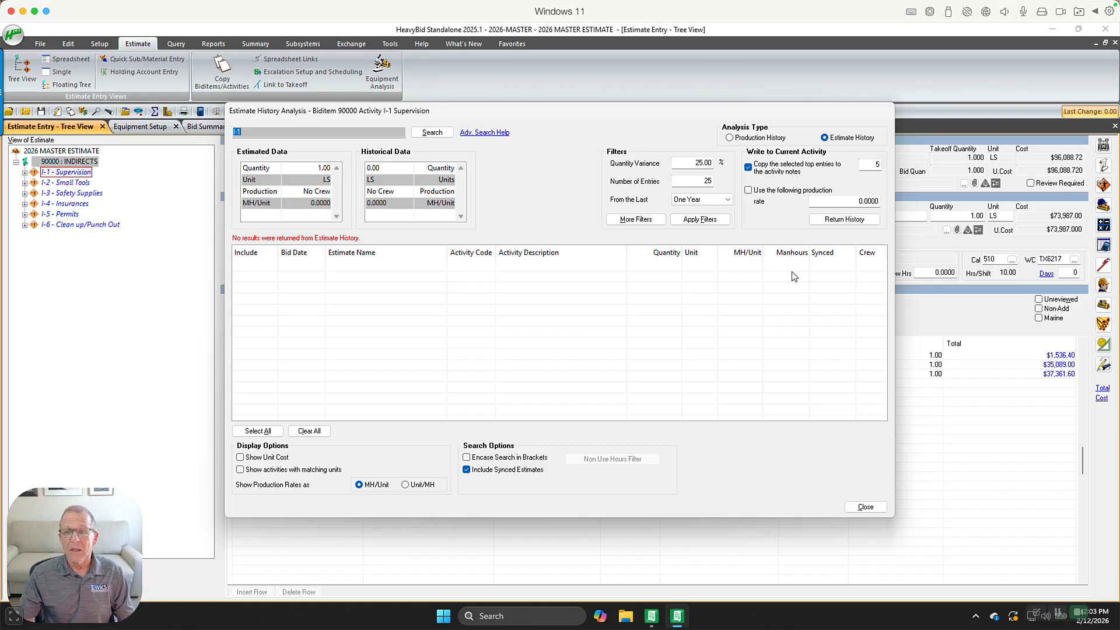
pyautogui.click(727, 137)
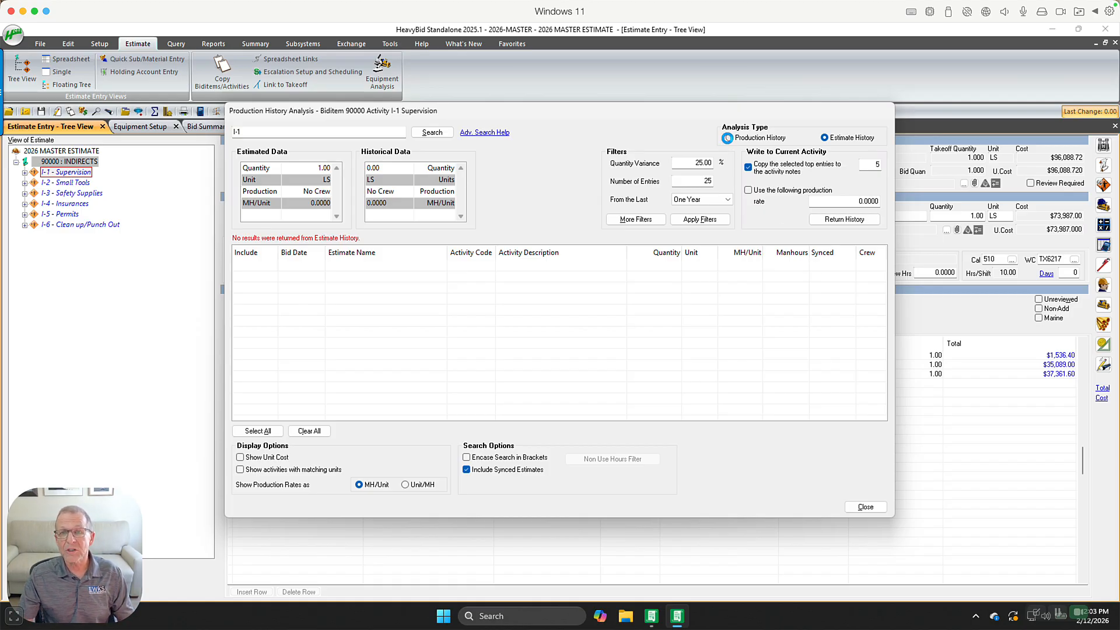
pyautogui.click(728, 137)
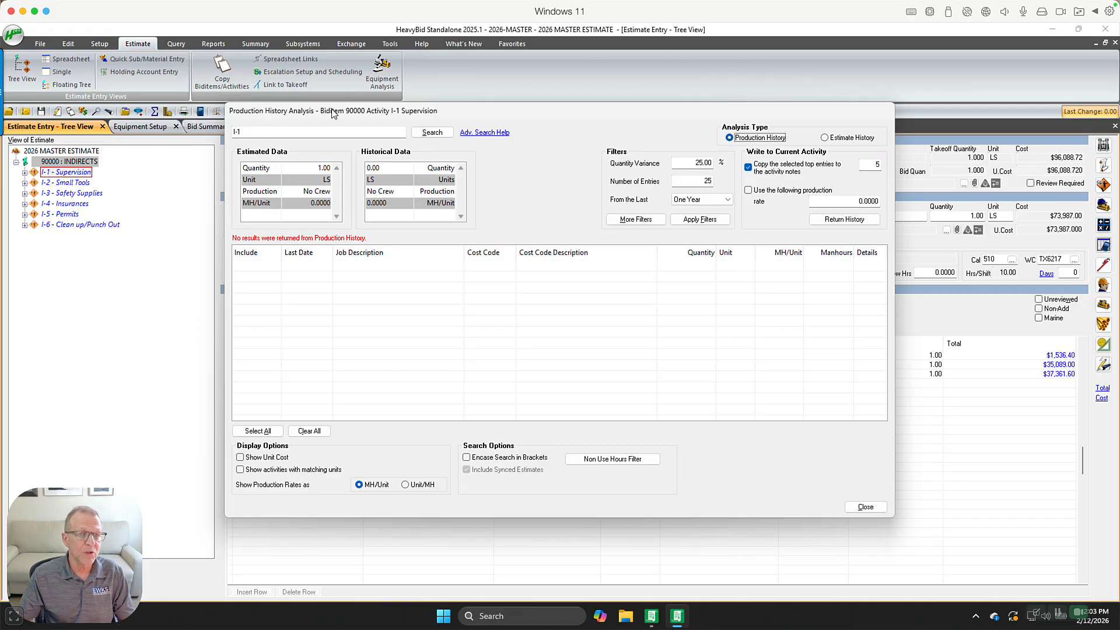
pyautogui.click(863, 507)
# Open the 1-UTIL Utility Sample Estimate and select activity 100000 under biditem 30 Clear & Grub
pyautogui.click(9, 37)
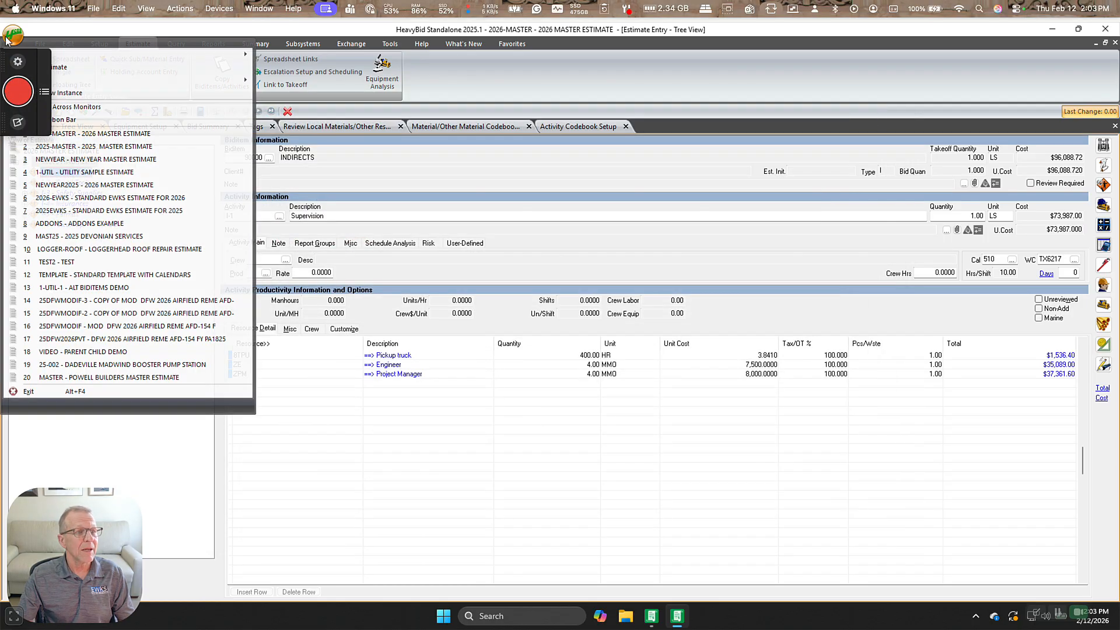
pyautogui.click(121, 173)
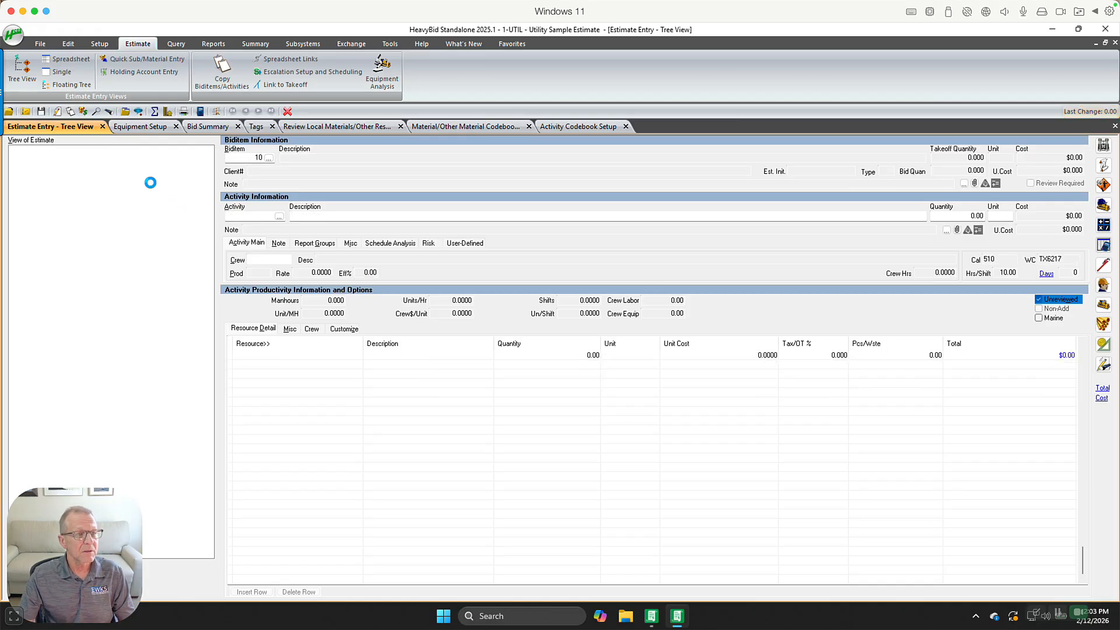
pyautogui.click(93, 184)
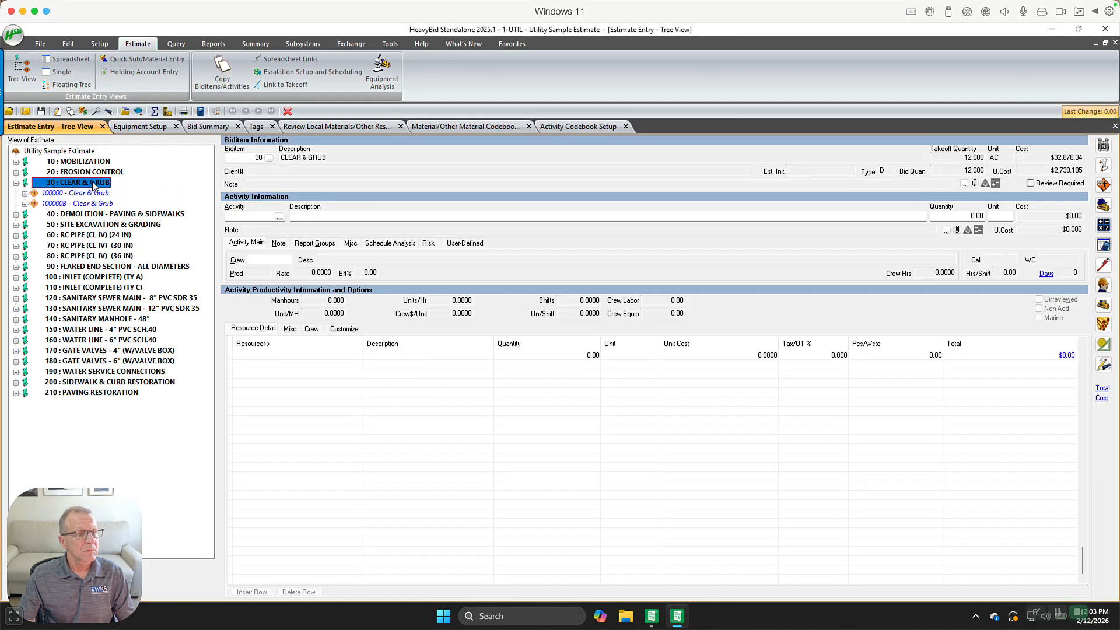
pyautogui.click(94, 193)
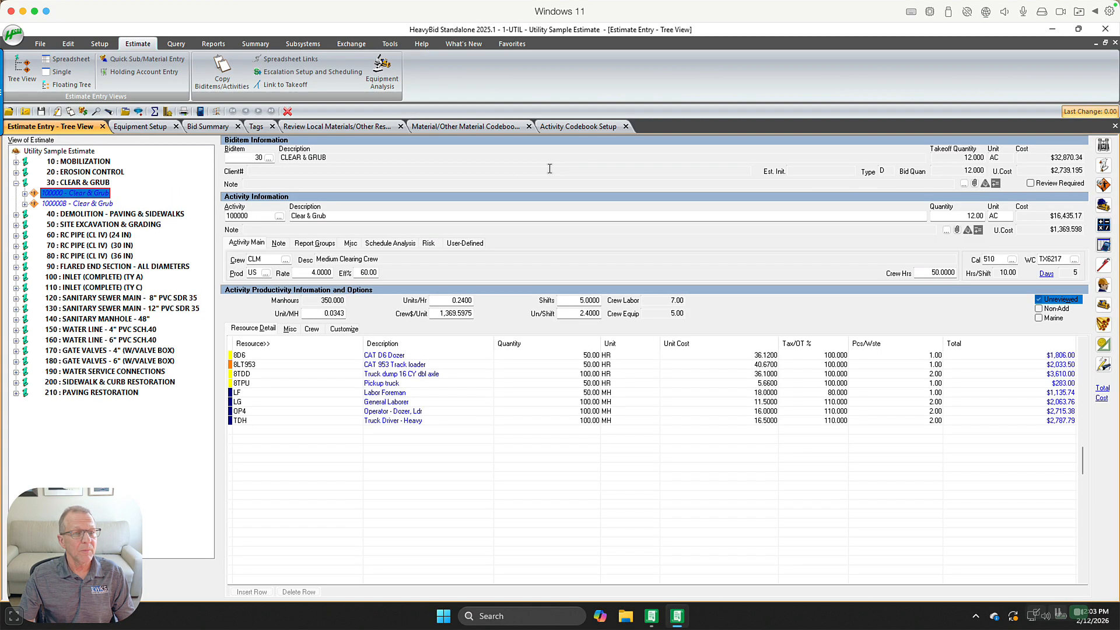
# Open the estimate history analysis for activity 100000, enter the search term Clear, and set the date range to All Available
pyautogui.click(1103, 146)
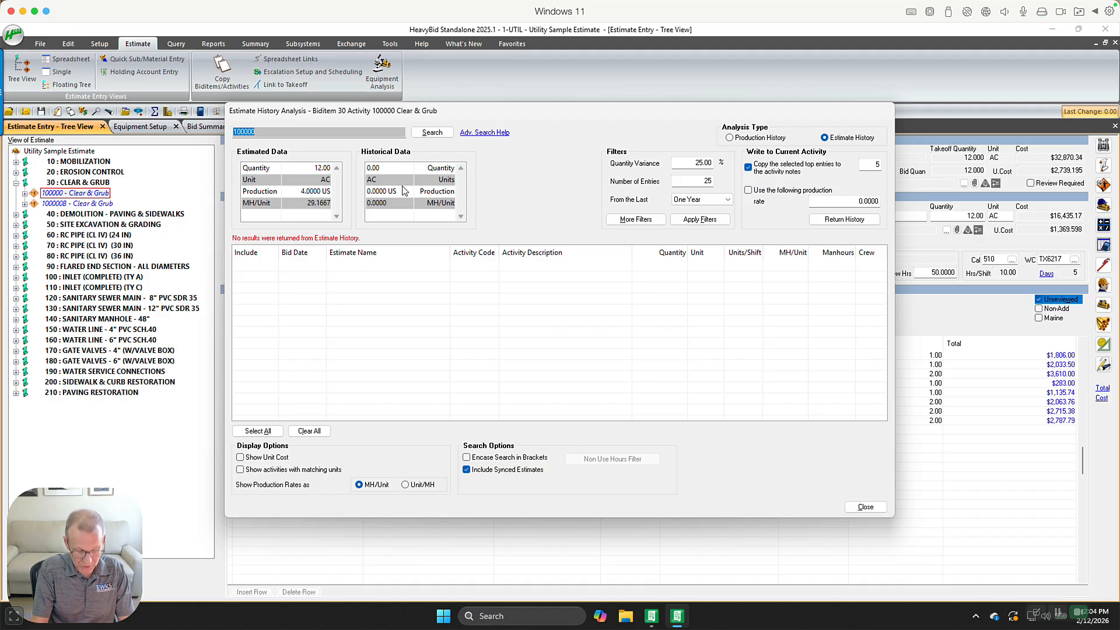
pyautogui.write('Clear')
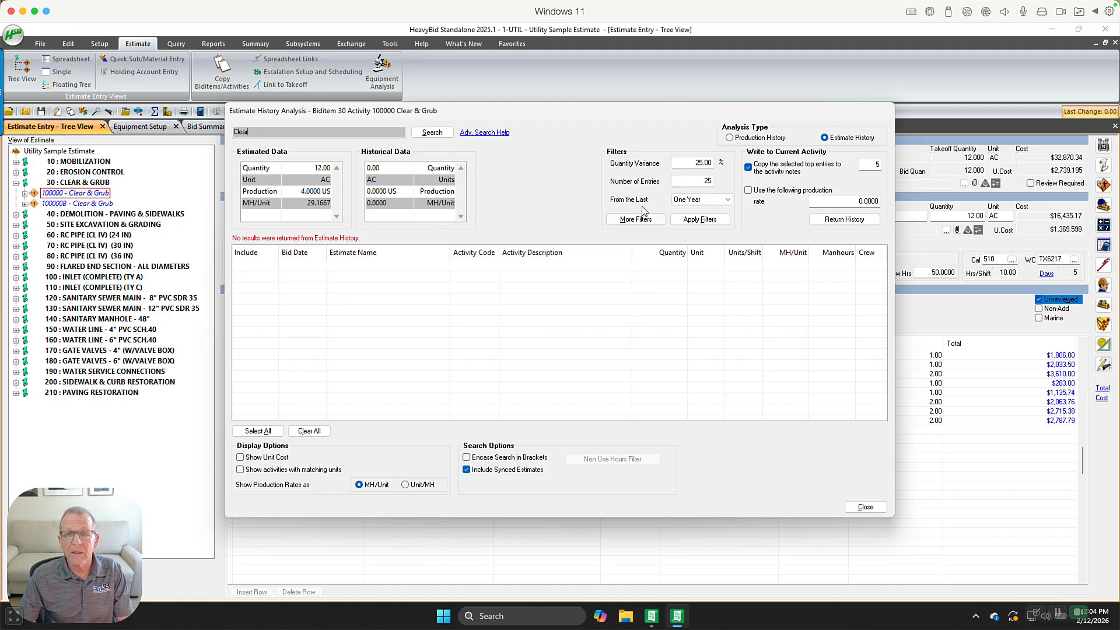
pyautogui.click(695, 199)
pyautogui.click(694, 248)
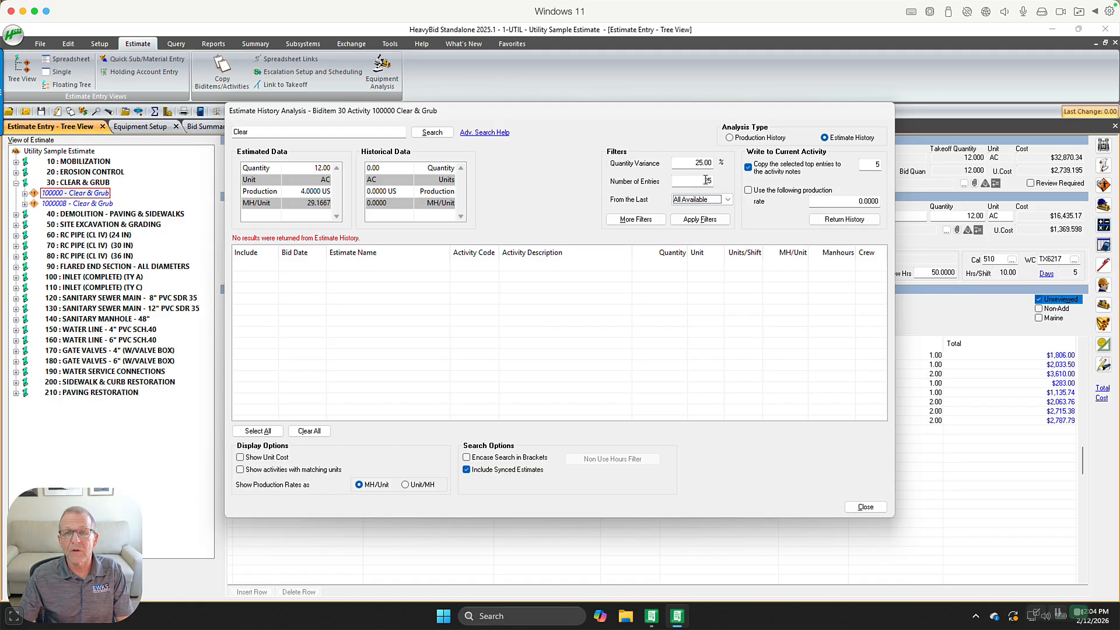
# Set the quantity variance filter to 999999 % and apply the filters
pyautogui.click(691, 163)
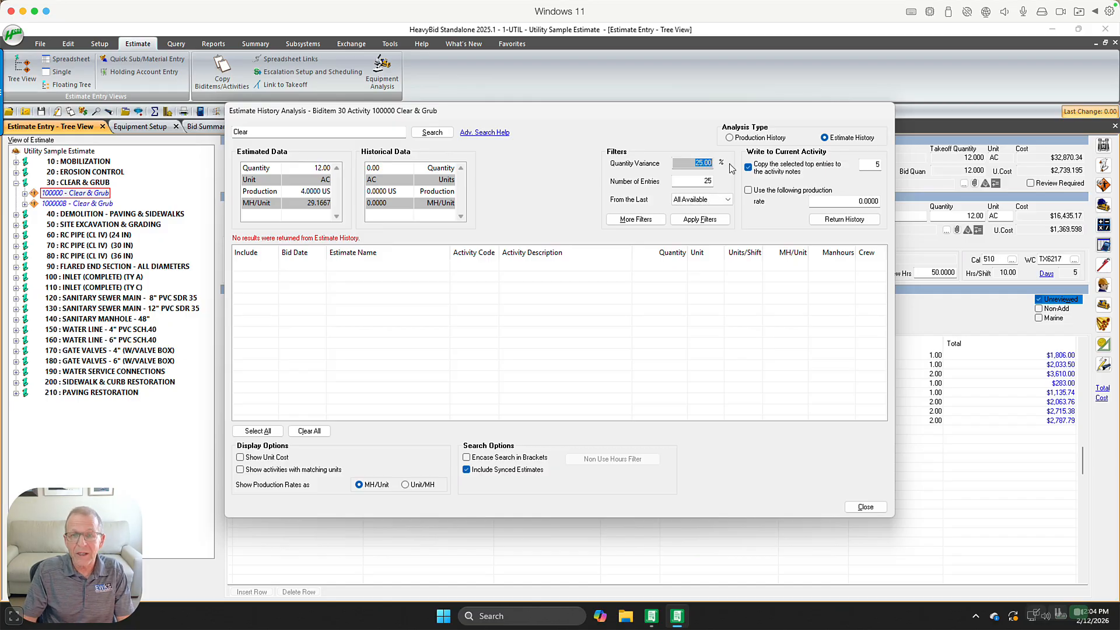
pyautogui.write('999999')
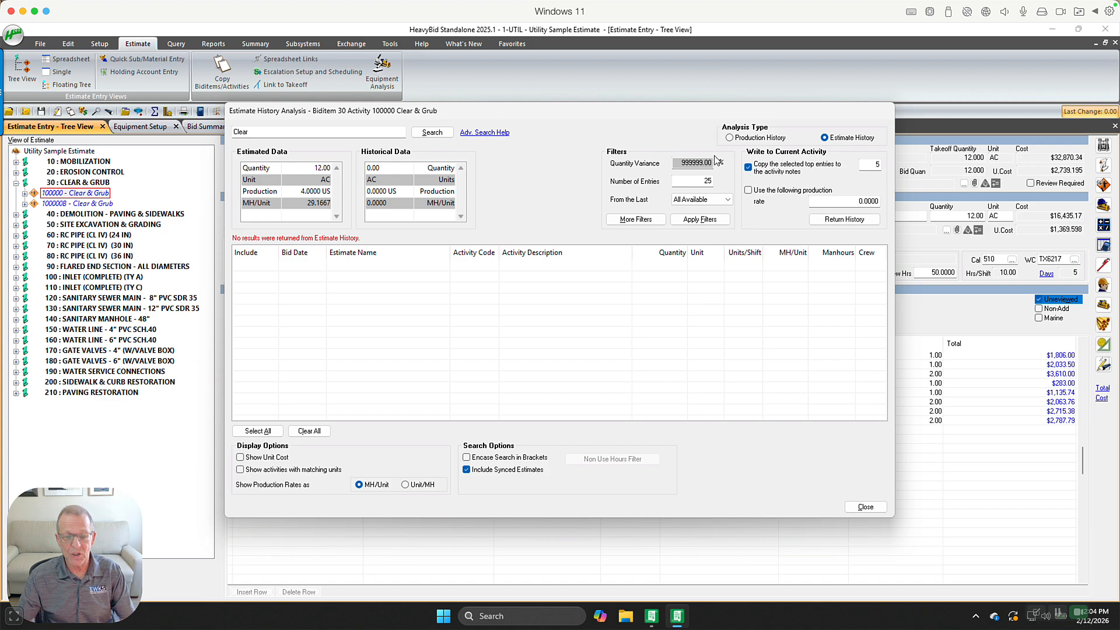
pyautogui.click(706, 181)
pyautogui.click(708, 219)
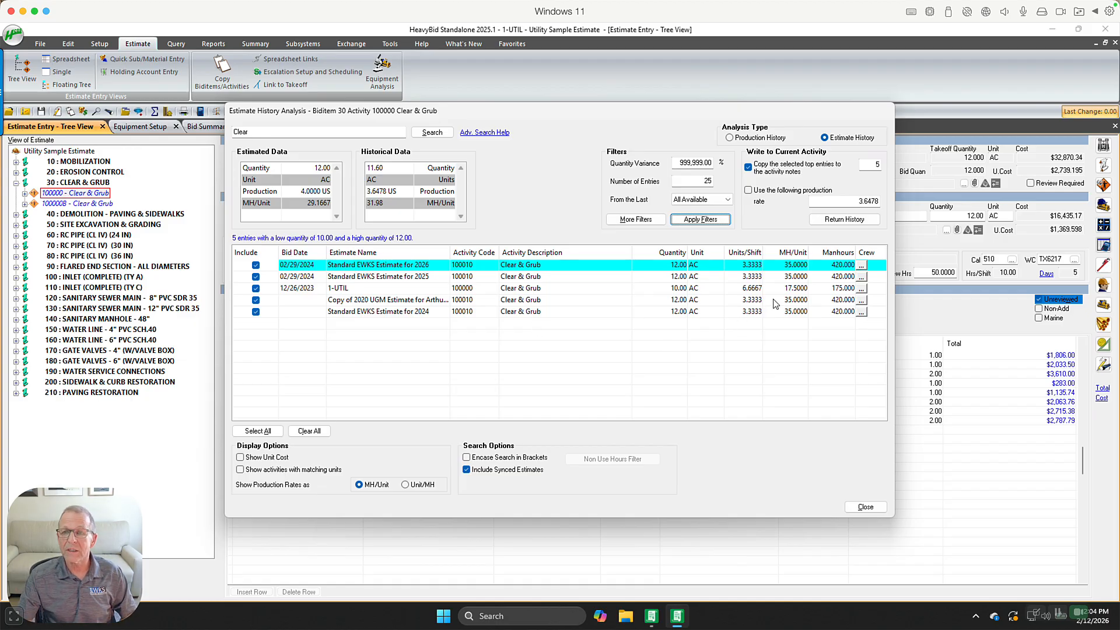
# Step through each matching history entry's production figures, then close the history analysis
pyautogui.click(743, 270)
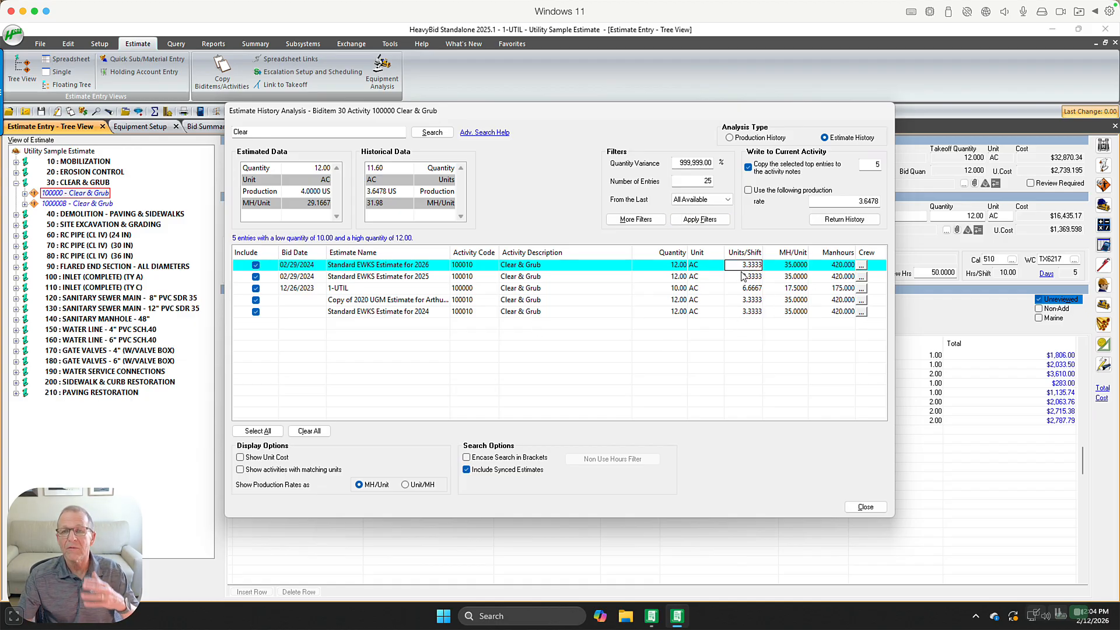
pyautogui.click(742, 277)
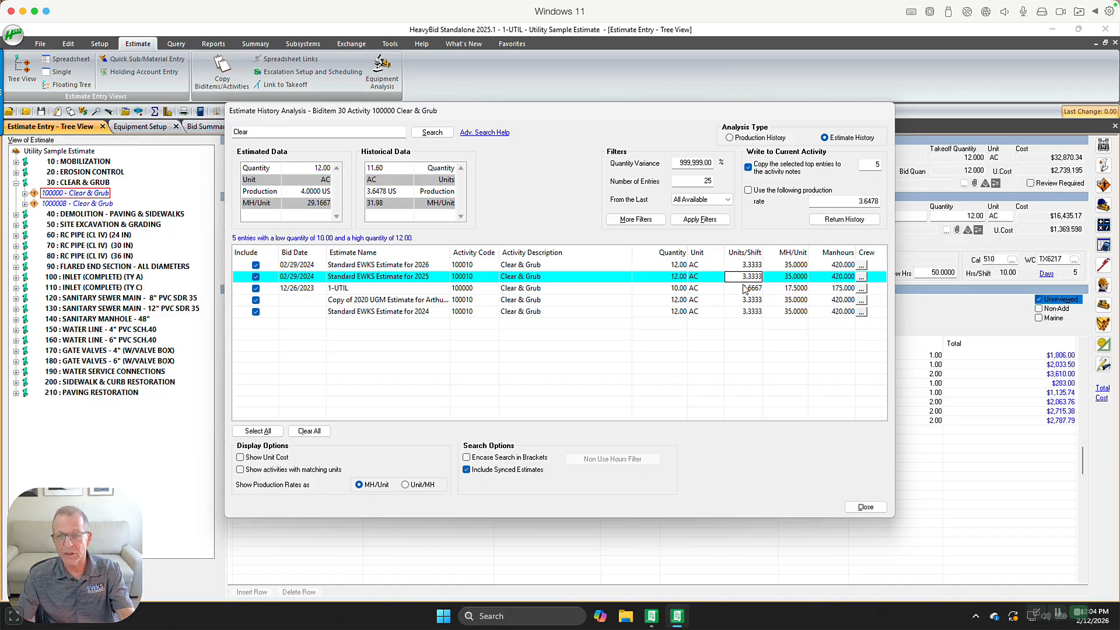
pyautogui.click(744, 288)
pyautogui.click(744, 299)
pyautogui.click(744, 312)
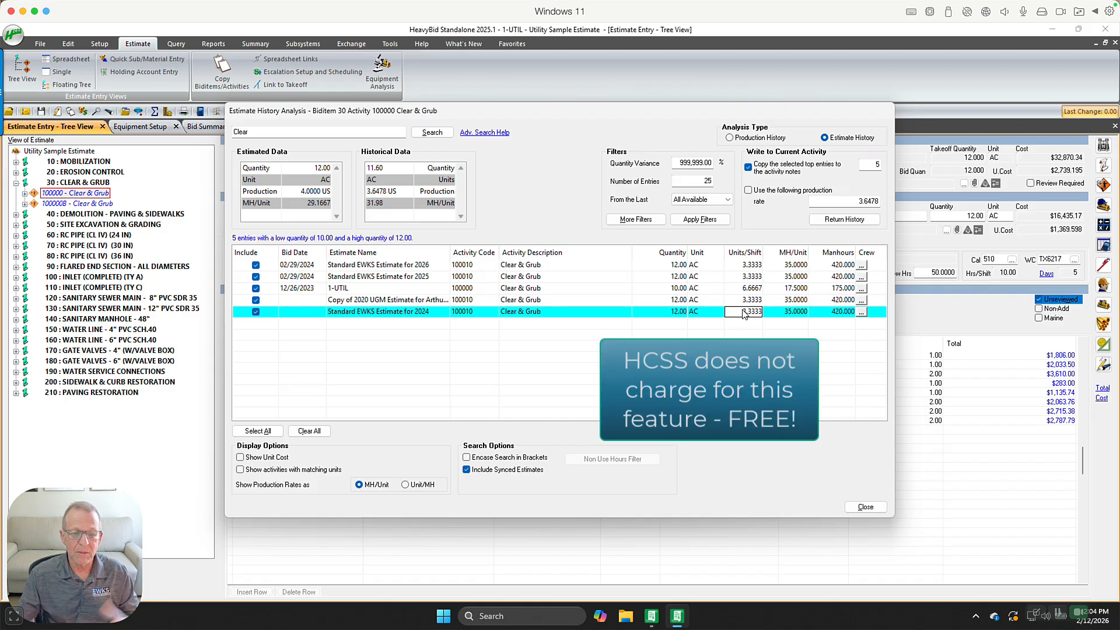
pyautogui.click(865, 506)
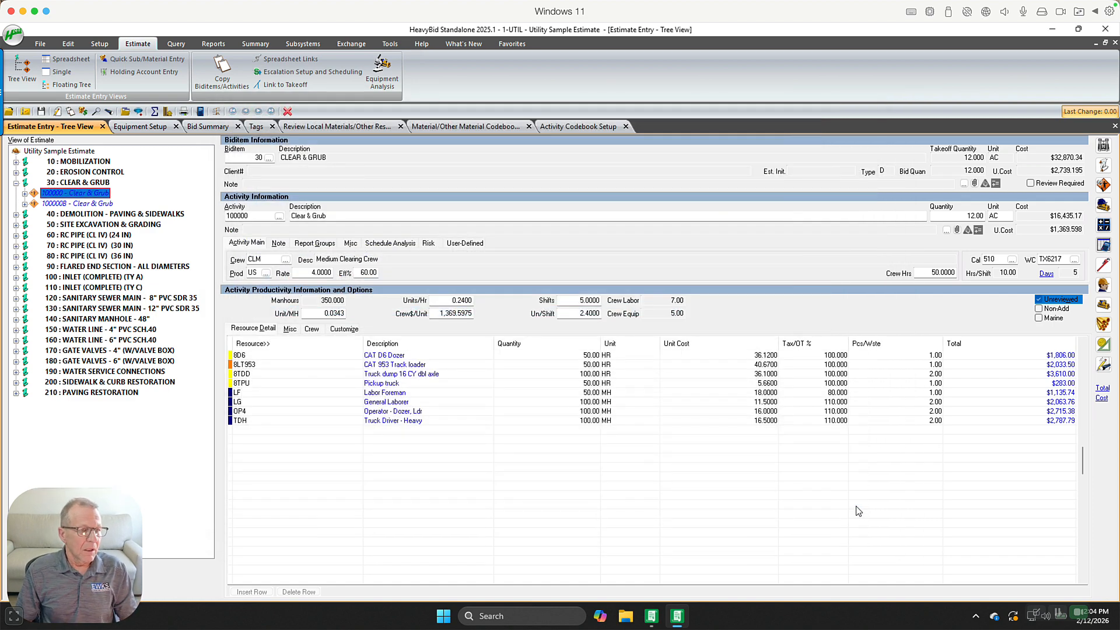